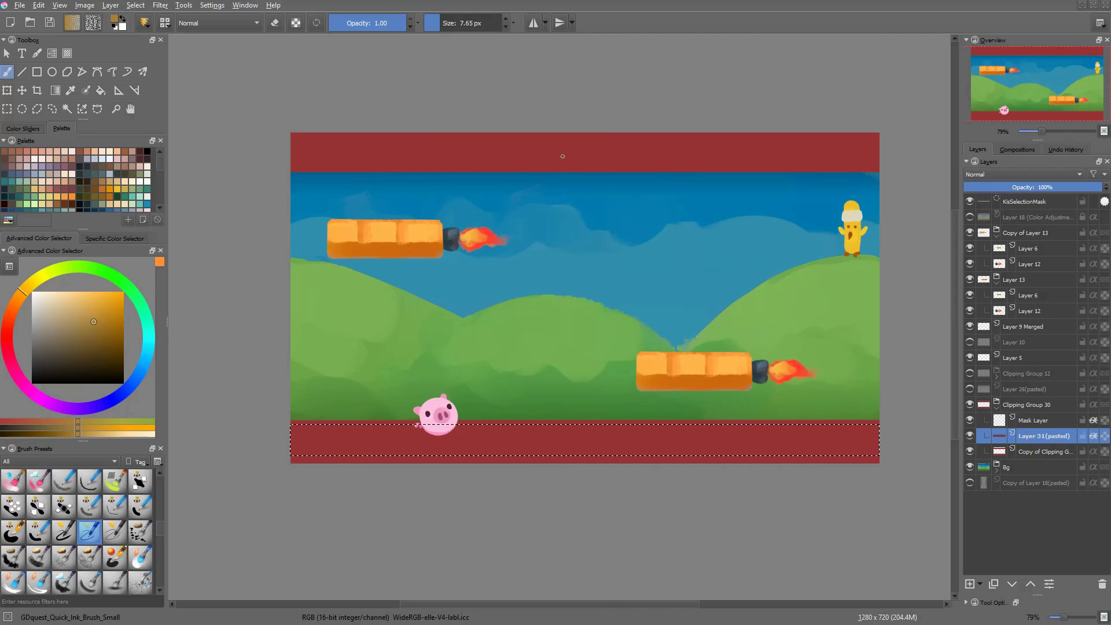
Merge the mask layer into the pasted floor strip layer and shift the strip's colour to a lighter orange-brown
key("Page_Up")
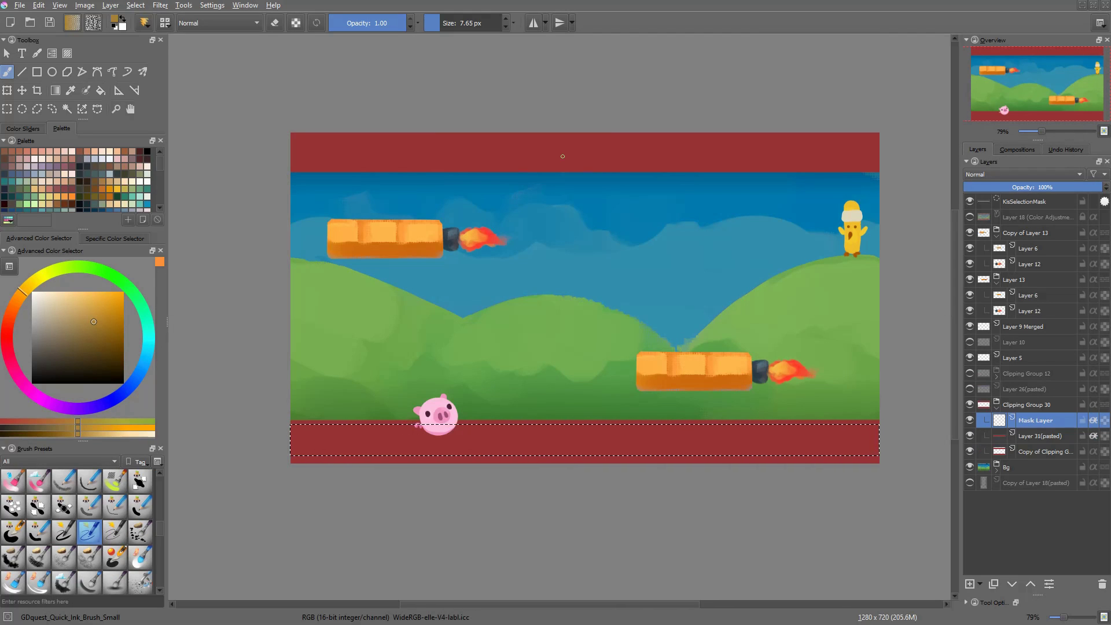
key("ctrl+e")
key("ctrl+u")
left_click_drag(618, 169, 791, 51)
left_click_drag(787, 140, 797, 109)
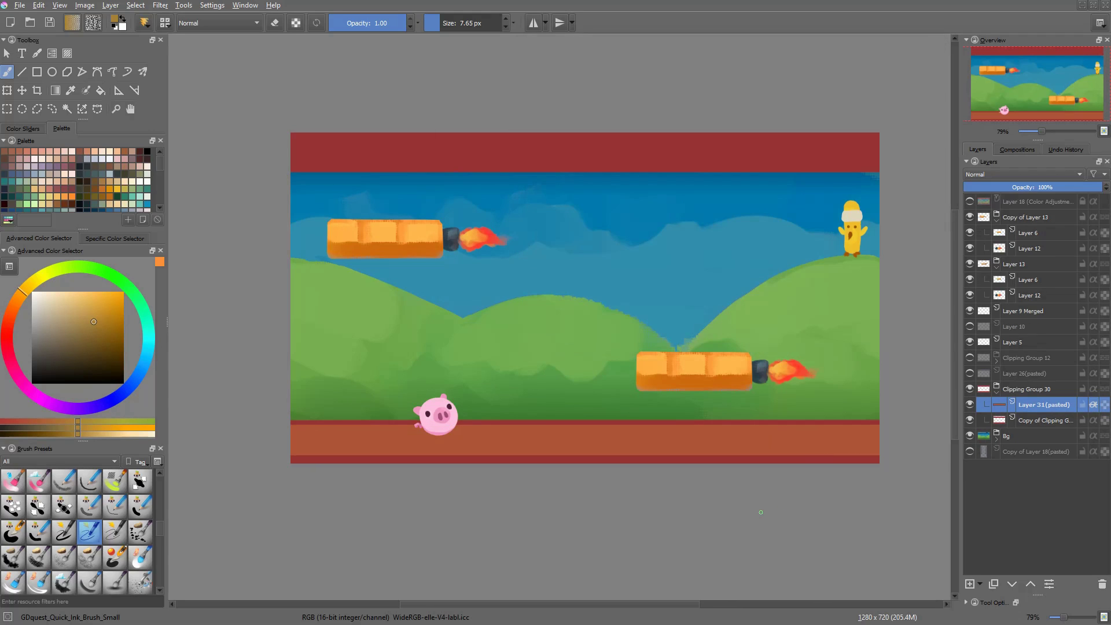
Move the pig slightly down onto the floor strip and reduce the height of the strip from its lower edge
left_click(1037, 311)
left_click_drag(439, 416, 436, 423)
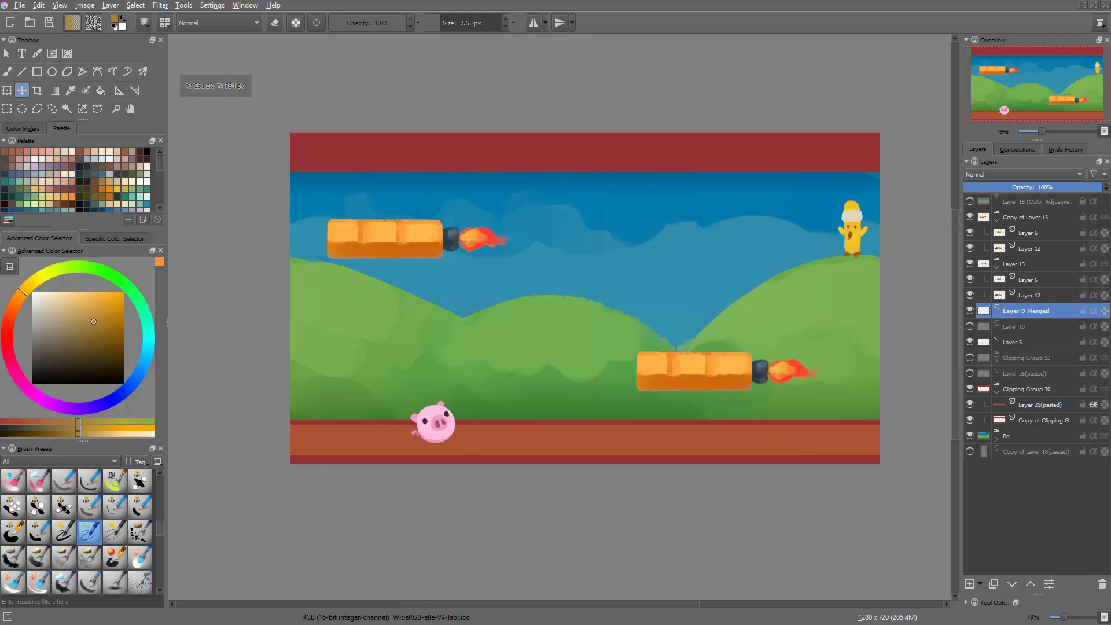
left_click(1040, 404)
key("ctrl+t")
left_click_drag(584, 455, 584, 451)
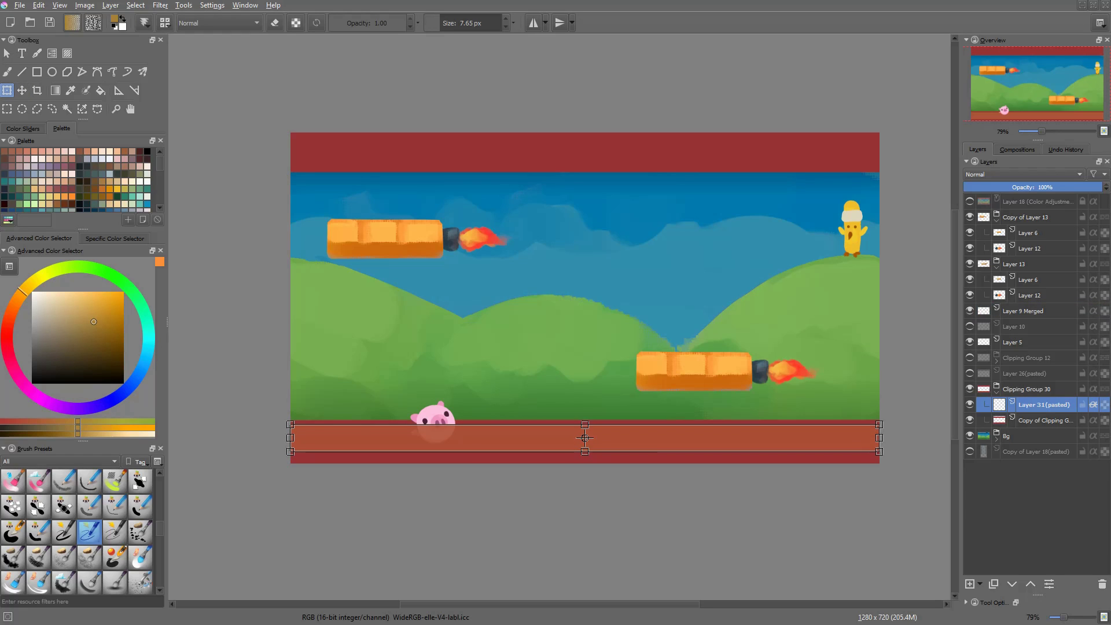
key("Return")
Transform the pig layer to shift the pig further left along the floor, and mirror the canvas view
key("t")
left_click(1037, 311)
left_click_drag(435, 423, 451, 401)
key("ctrl+t")
key("Return")
key("m")
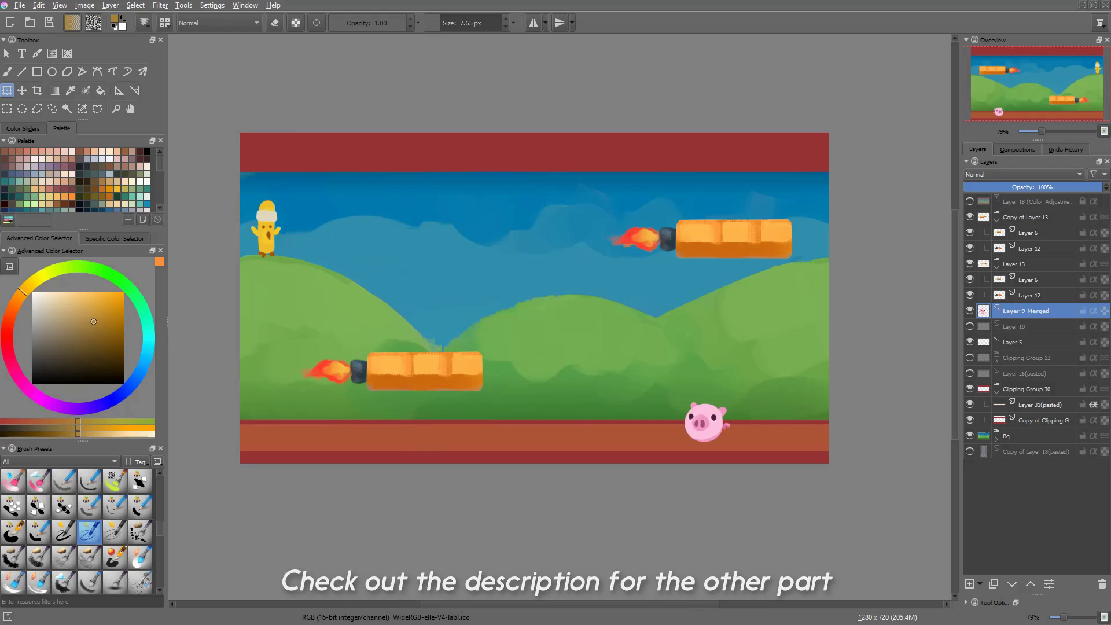
Switch to the brush and sample the yellow of the chick character and the orange of the lower platform
left_click(1013, 342)
key("b")
left_click(265, 246, "ctrl")
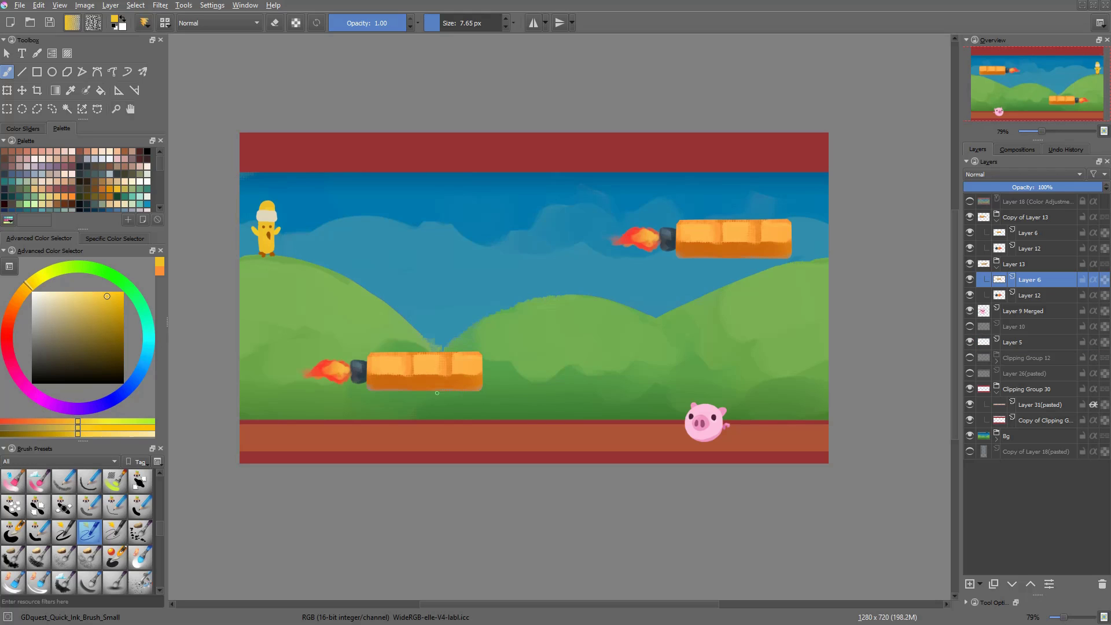
scroll(406, 382, "up", 3)
left_click(383, 379, "ctrl")
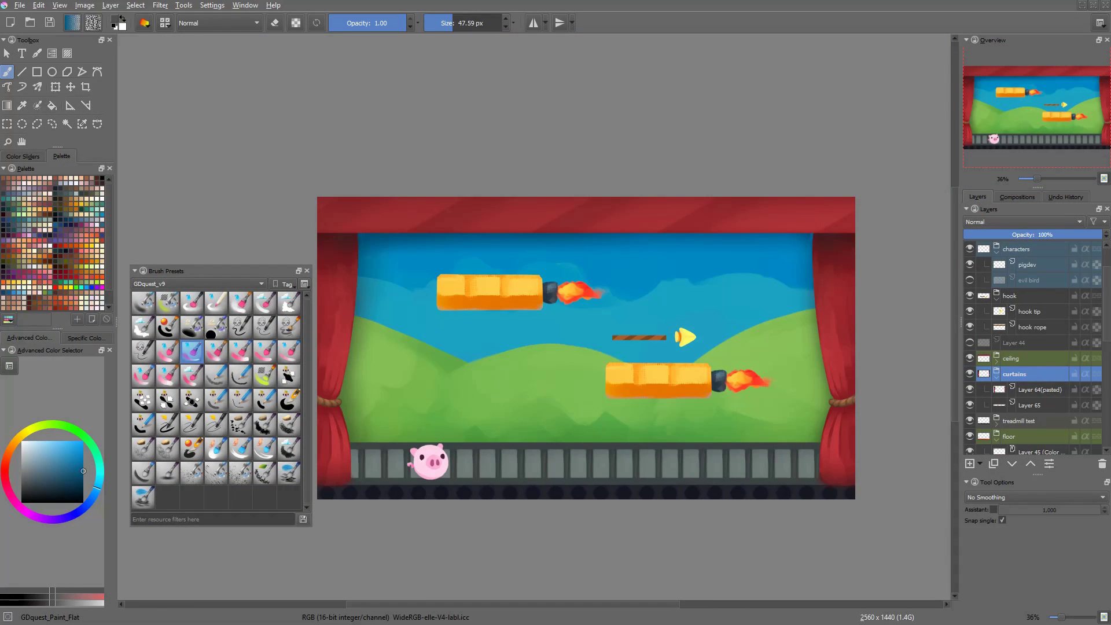
Collapse the curtains group and hide the treadmill test layer to reveal the wooden stage floor
right_click(1016, 374)
left_click(971, 150)
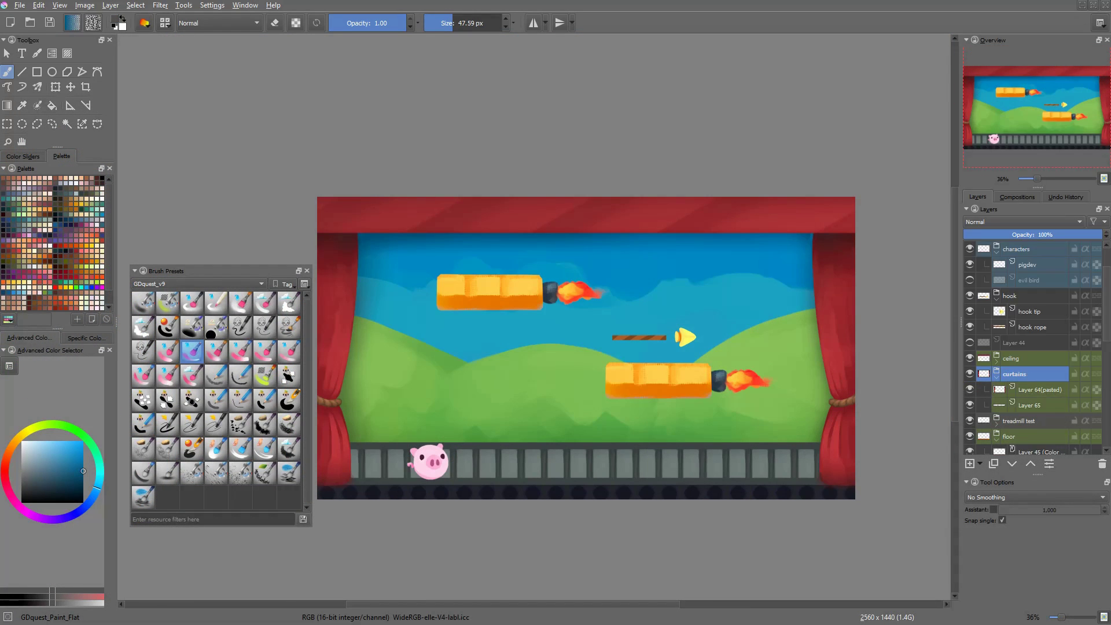
left_click(996, 377)
left_click(970, 390)
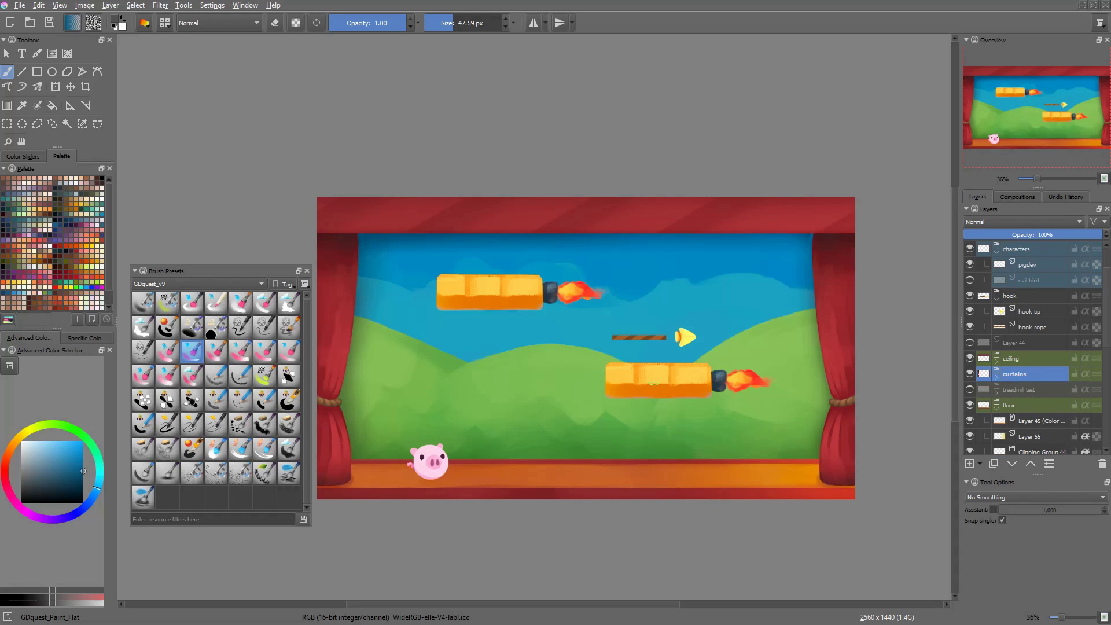
Pick the platform's layer from the canvas and add a new paint layer above Layer 6 in the platform group
key("r")
left_click(654, 383)
scroll(1030, 347, "up", 1)
key("Insert")
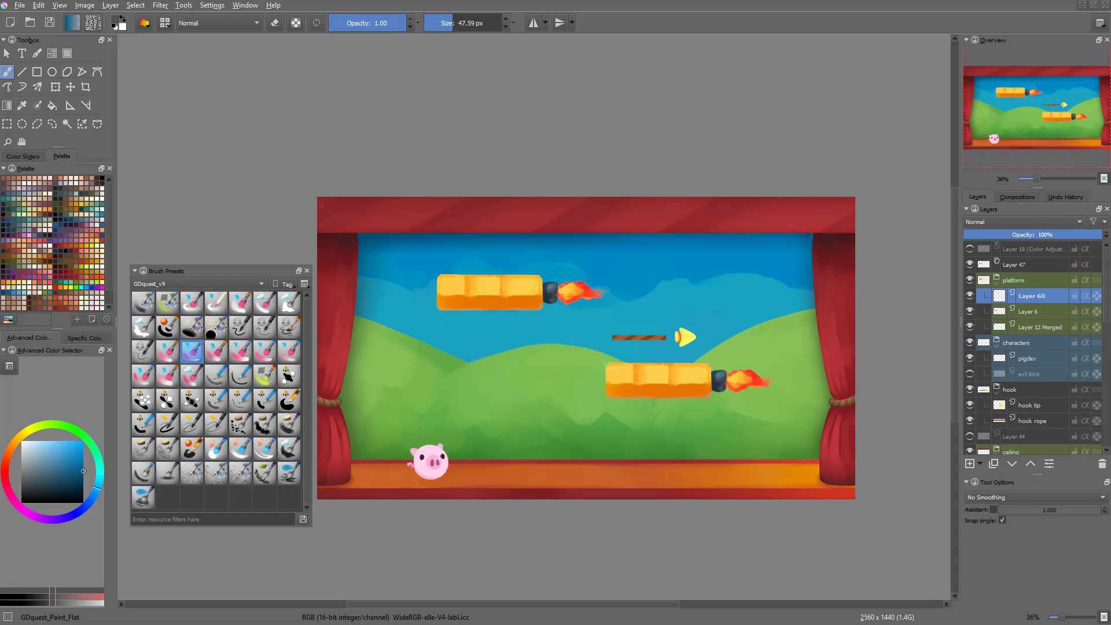
Draw a pointed nose cone on the platform's front end in the engine's dark blue and adjust it with a transform
left_click(719, 381, "ctrl")
key("l")
key("shift+BackSpace")
mouse_move(608, 364)
left_mouse_down()
mouse_move(608, 396)
mouse_move(593, 381)
left_mouse_up()
key("ctrl+shift+a")
key("t")
key("ctrl+t")
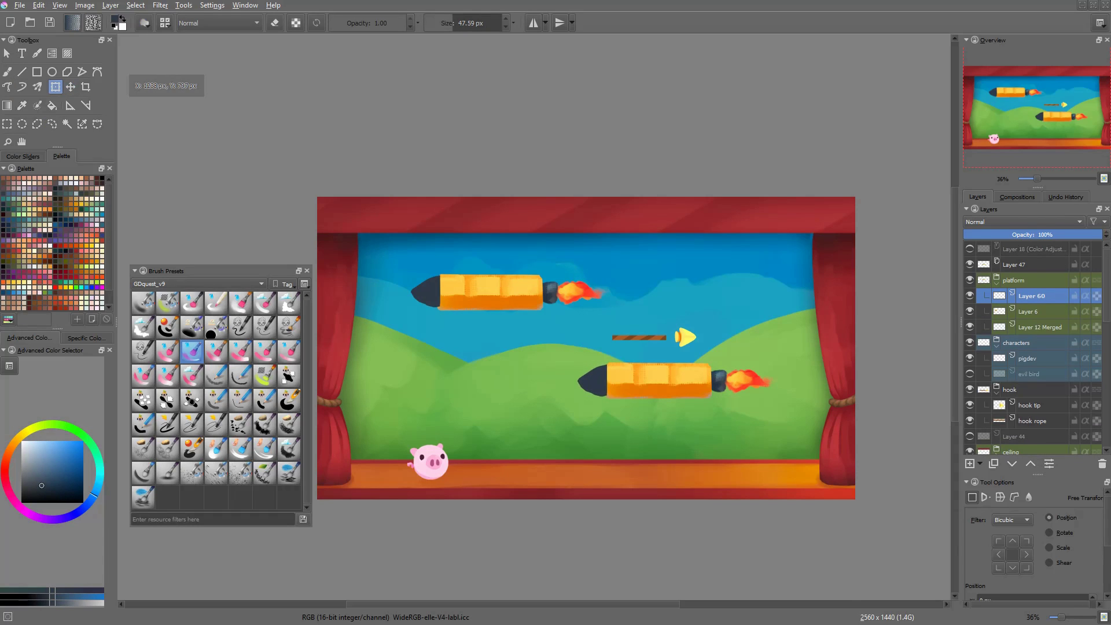
key("Return")
Round off the outline of the dark nose cone with an 18.04 px brush
key("b")
key("1")
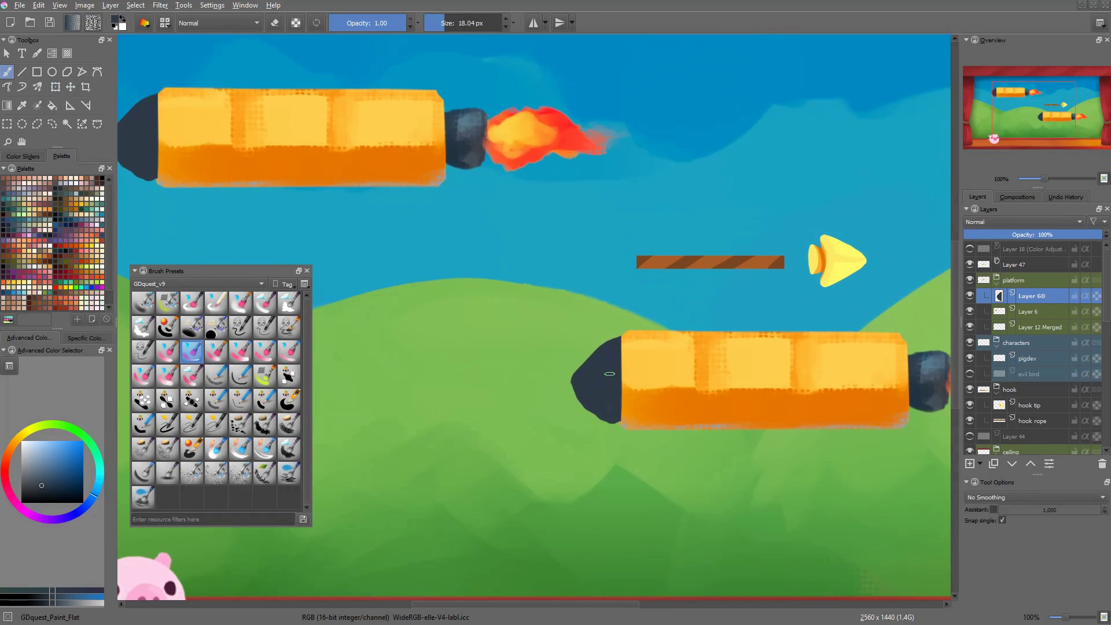
left_click_drag(580, 366, 616, 338)
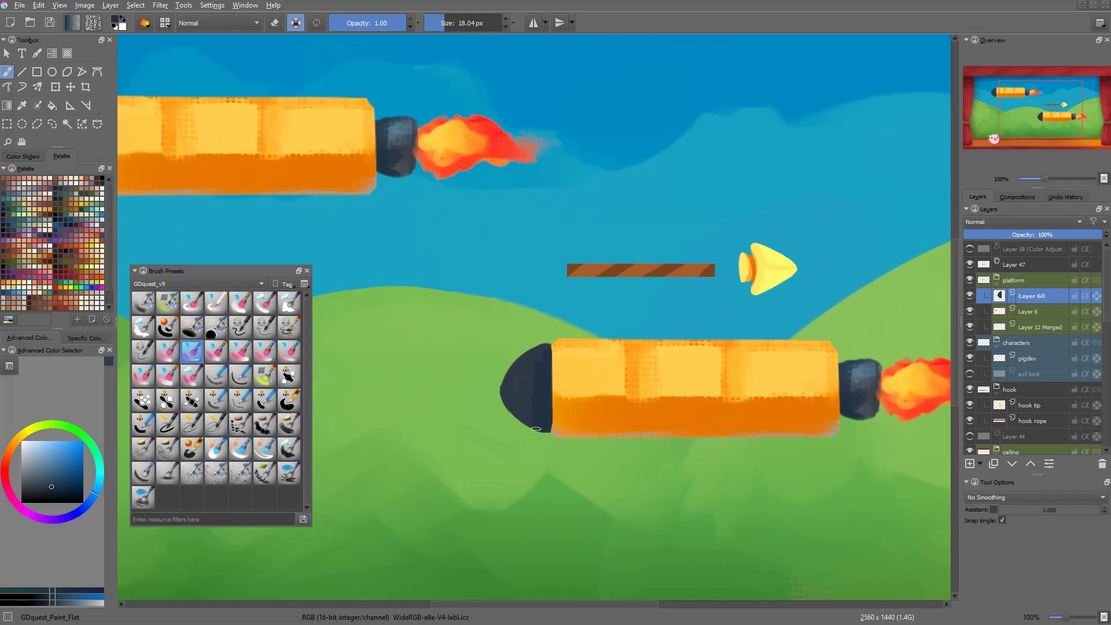
Paint a vertical bright red band across the nose cone with a 29.18 px brush, then resample the dark blue
scroll(506, 345, "down", 2)
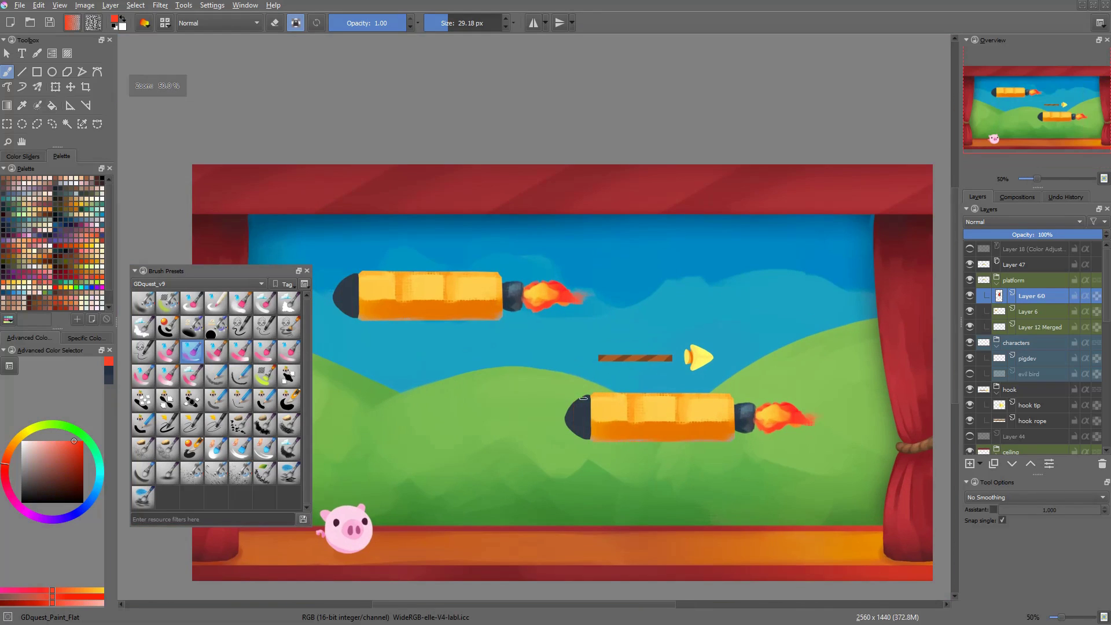
left_click_drag(578, 392, 579, 438)
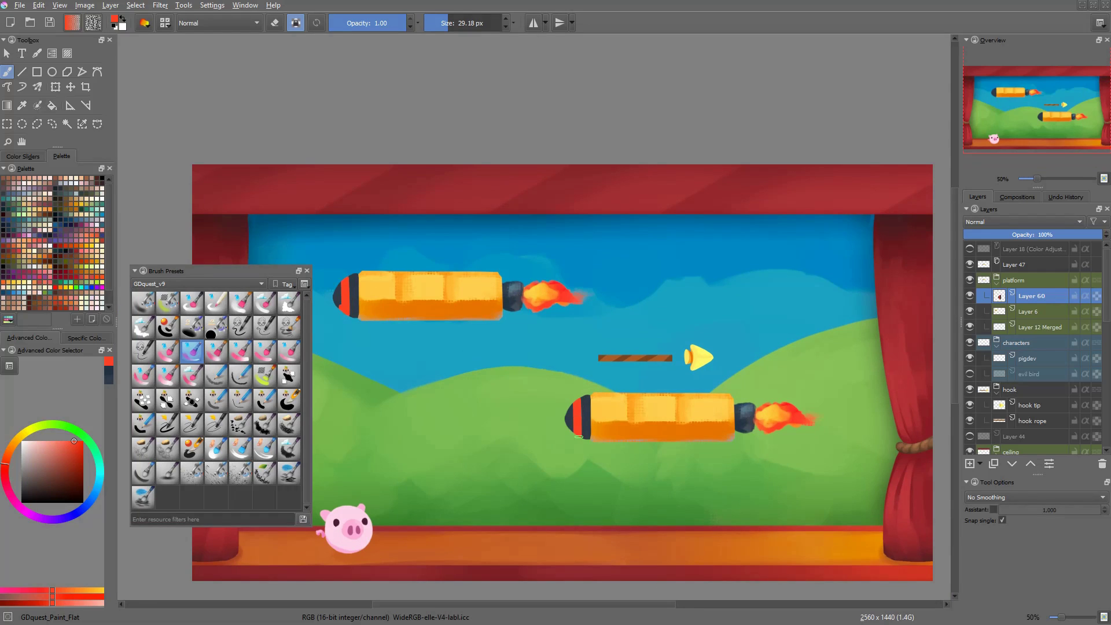
key("ctrl+z")
left_click(587, 417, "ctrl")
scroll(585, 448, "up", 3)
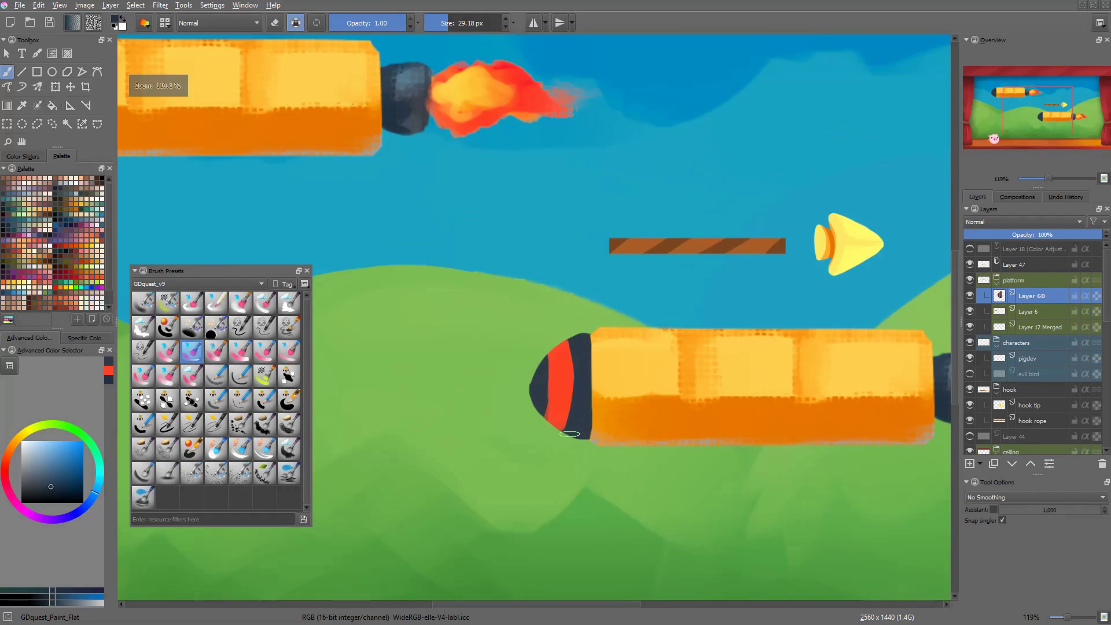
Shade the lower part of the nose cone's red band with a darker red
left_click(559, 407, "ctrl")
right_click(563, 401)
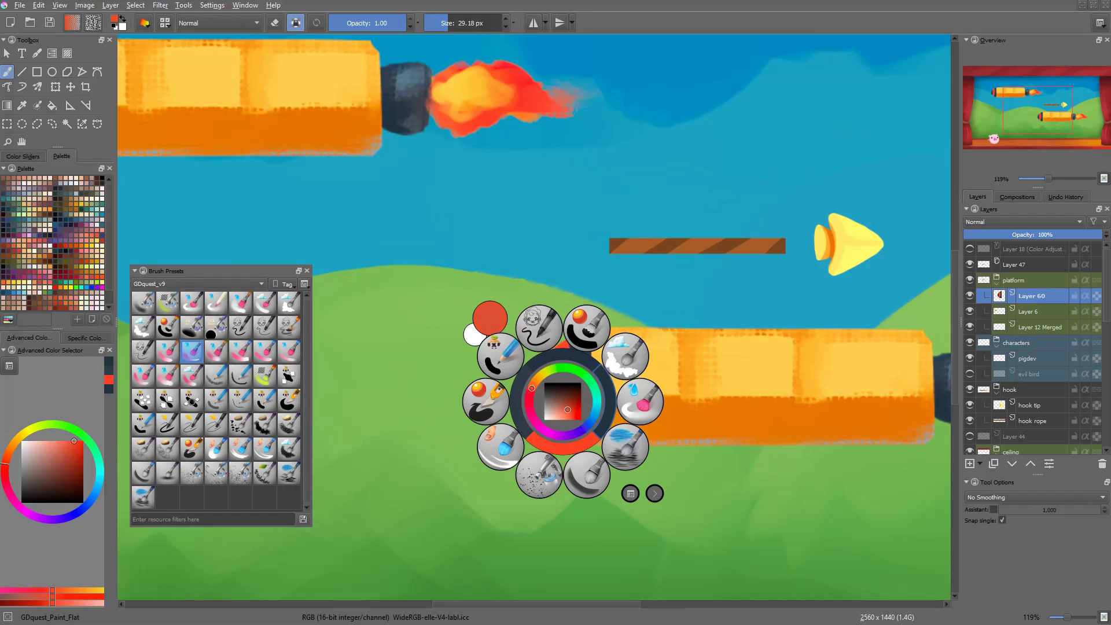
left_click_drag(573, 388, 551, 426)
right_click(570, 399)
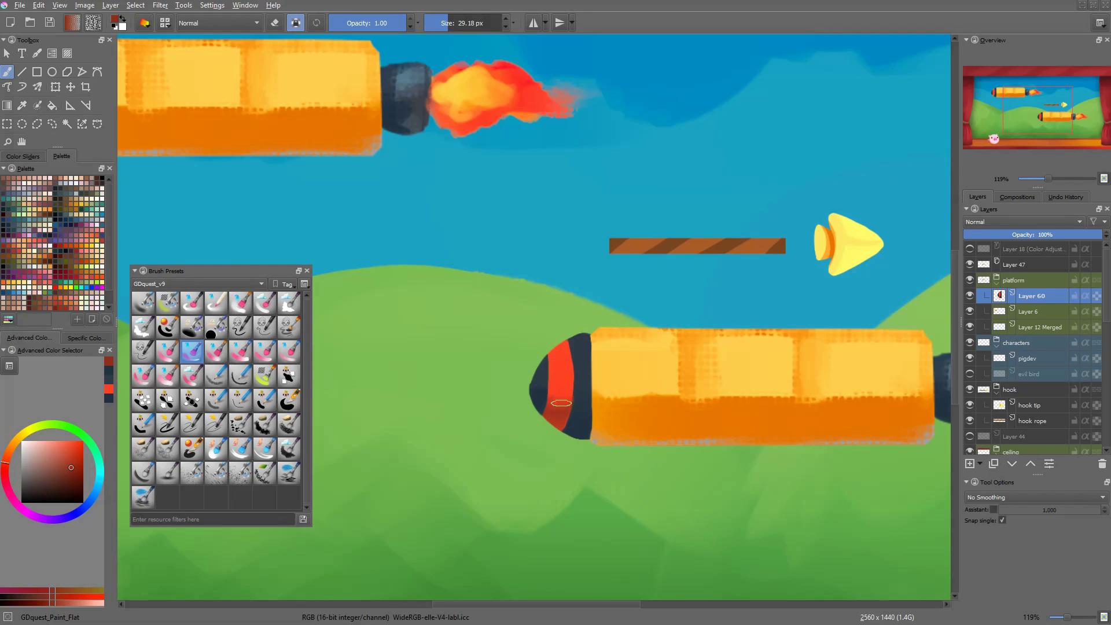
Blend the light and dark reds of the nose cone's band with sampled colours at 0.70 brush opacity
left_click(561, 399, "ctrl")
key("i")
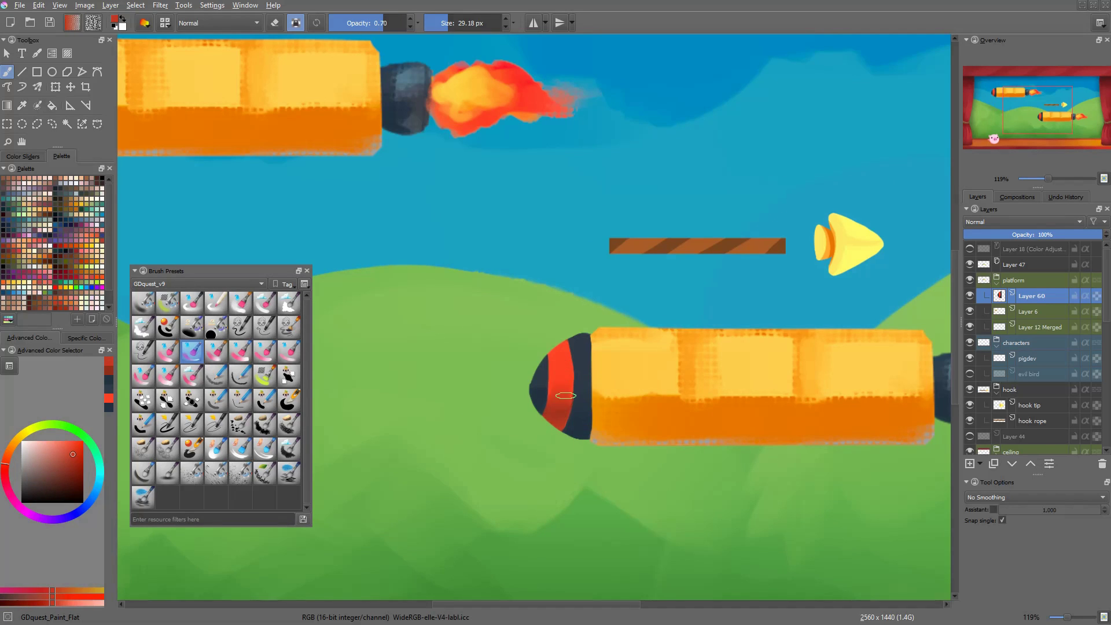
left_click(557, 420, "ctrl")
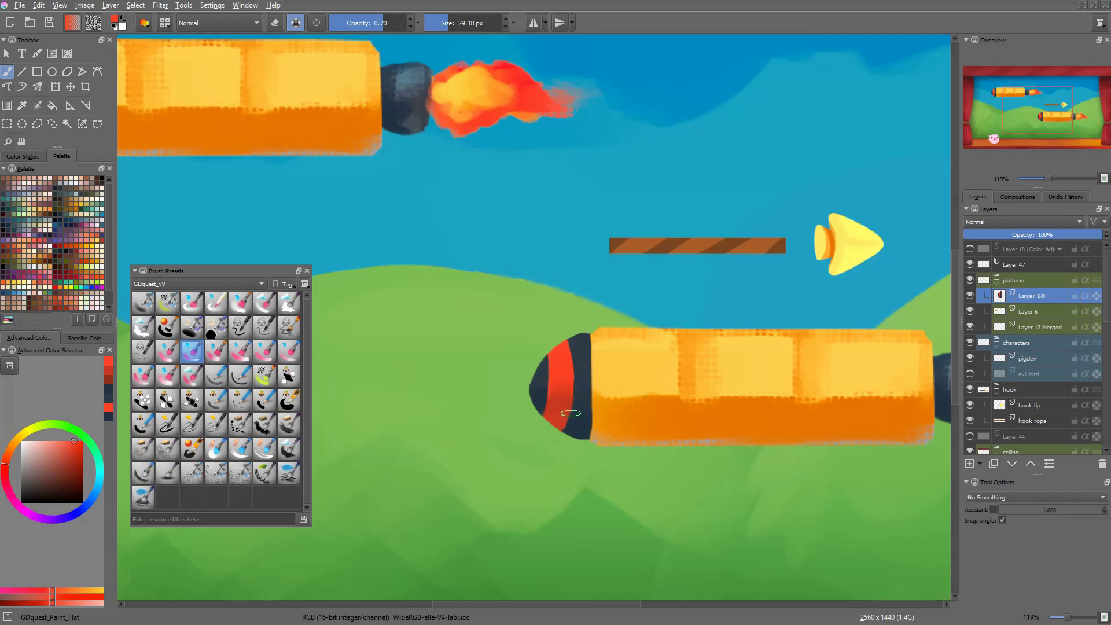
left_click_drag(571, 413, 546, 424)
left_click(559, 396, "ctrl")
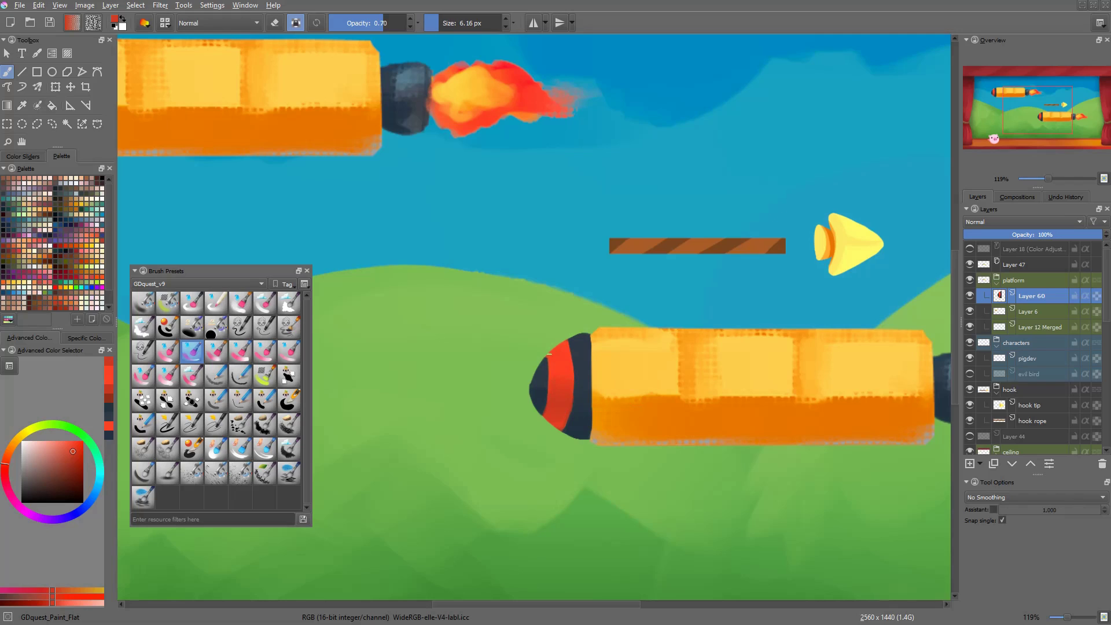
Darken the lower part of the nose cone's rear blue band with a deeper shade of its own colour
left_click(577, 430, "ctrl")
right_click(577, 423)
right_click(576, 423)
mouse_move(573, 424)
left_mouse_down()
mouse_move(589, 425)
mouse_move(580, 432)
left_mouse_up()
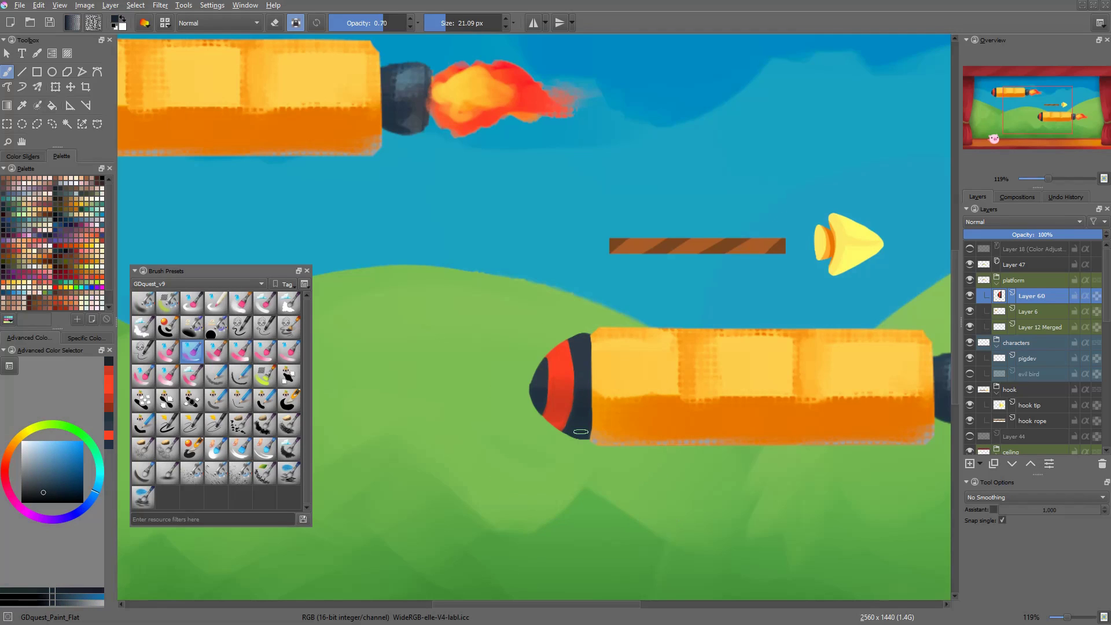
Paint soft lighter blue-grey highlights on the upper rear band and the tip of the nose cone
right_click(590, 353)
left_click_drag(582, 360, 583, 344)
right_click(582, 347)
mouse_move(576, 357)
left_mouse_down()
mouse_move(573, 343)
mouse_move(583, 372)
left_mouse_up()
left_click(584, 370, "ctrl")
left_click_drag(583, 370, 580, 345)
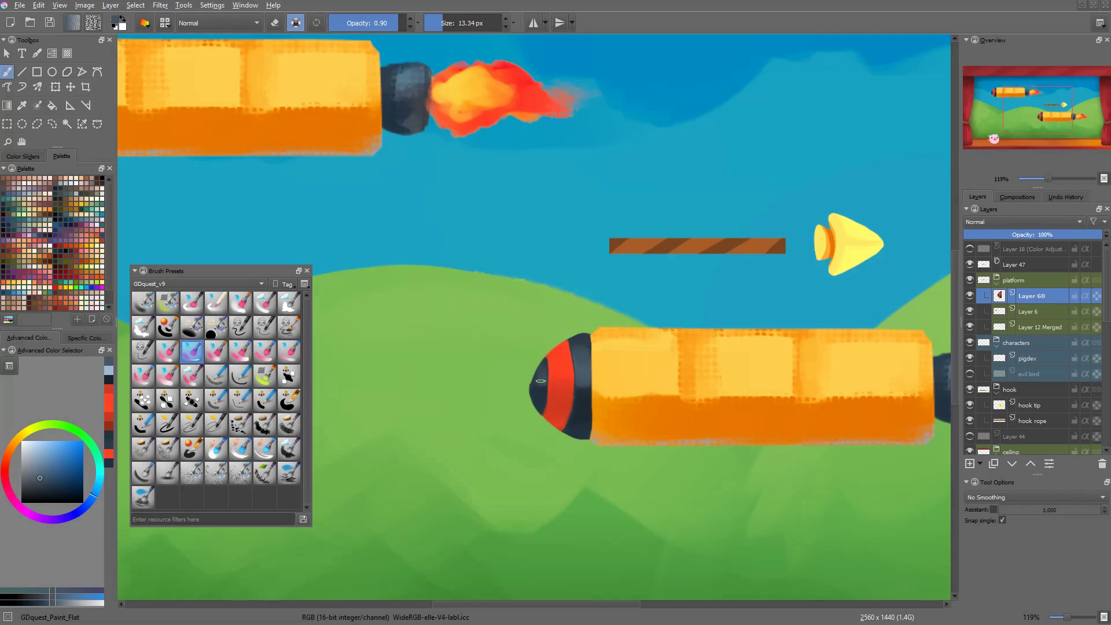
left_click(540, 382, "ctrl")
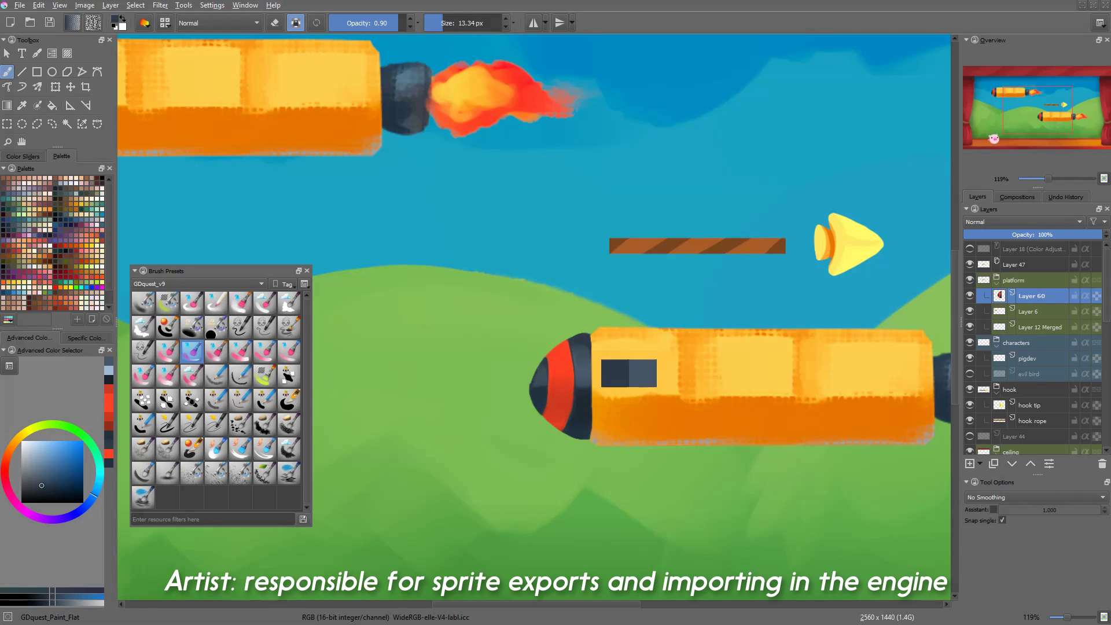
left_click(543, 383, "ctrl")
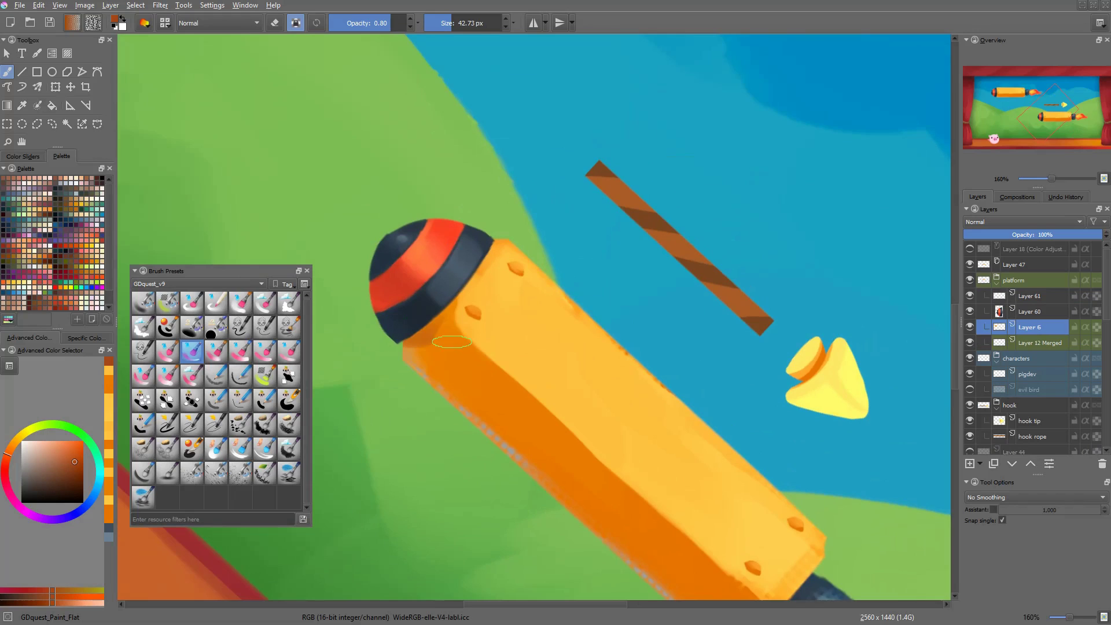
Paint darker orange shading on Layer 6 where the platform's body meets the nose cone, at 0.80 opacity
left_click_drag(452, 341, 449, 302)
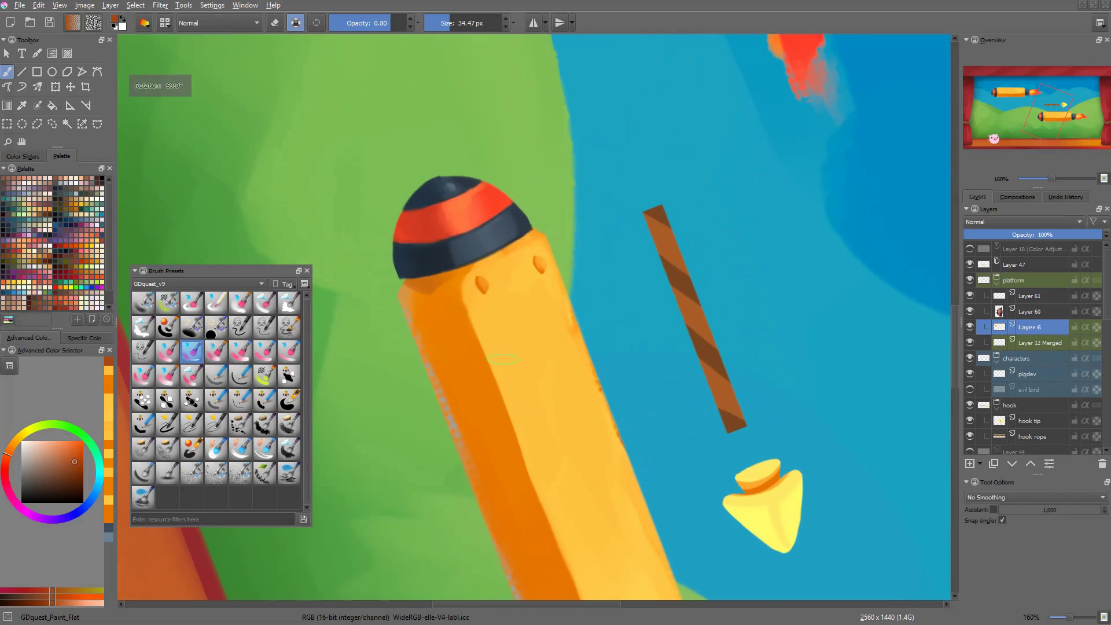
left_click_drag(446, 245, 477, 245)
left_click_drag(434, 275, 434, 304)
left_click_drag(446, 349, 437, 268)
left_click_drag(471, 315, 473, 405)
left_click_drag(474, 405, 424, 363)
left_click_drag(469, 413, 624, 394)
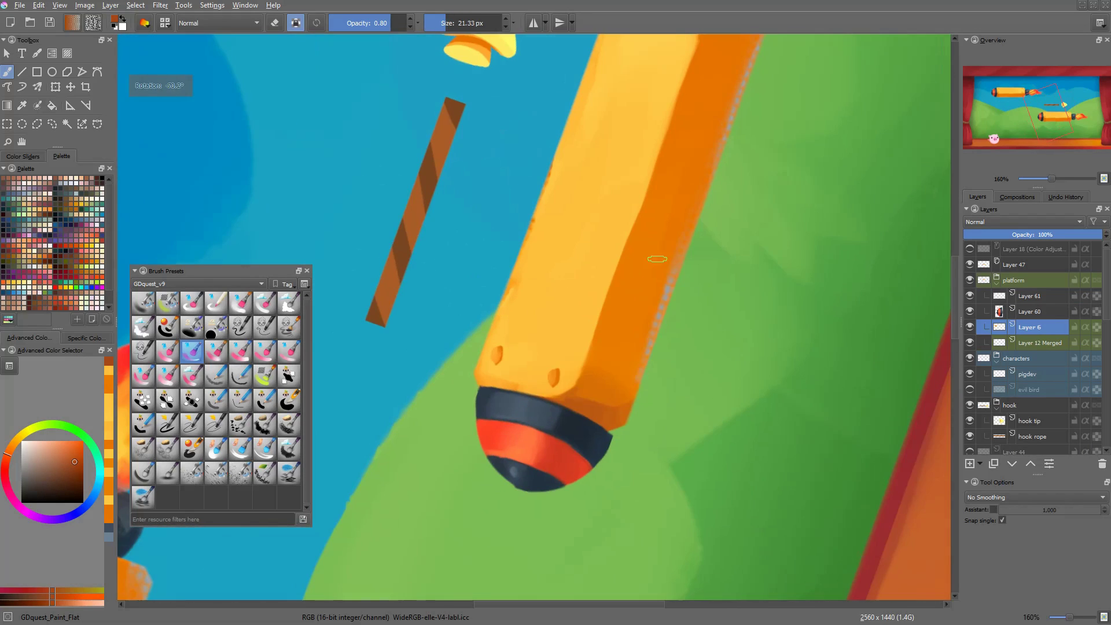
Blend the shading behind the nose cone using sampled body oranges and a 21.33 px brush
left_click(656, 259, "ctrl")
left_click_drag(627, 345, 654, 311)
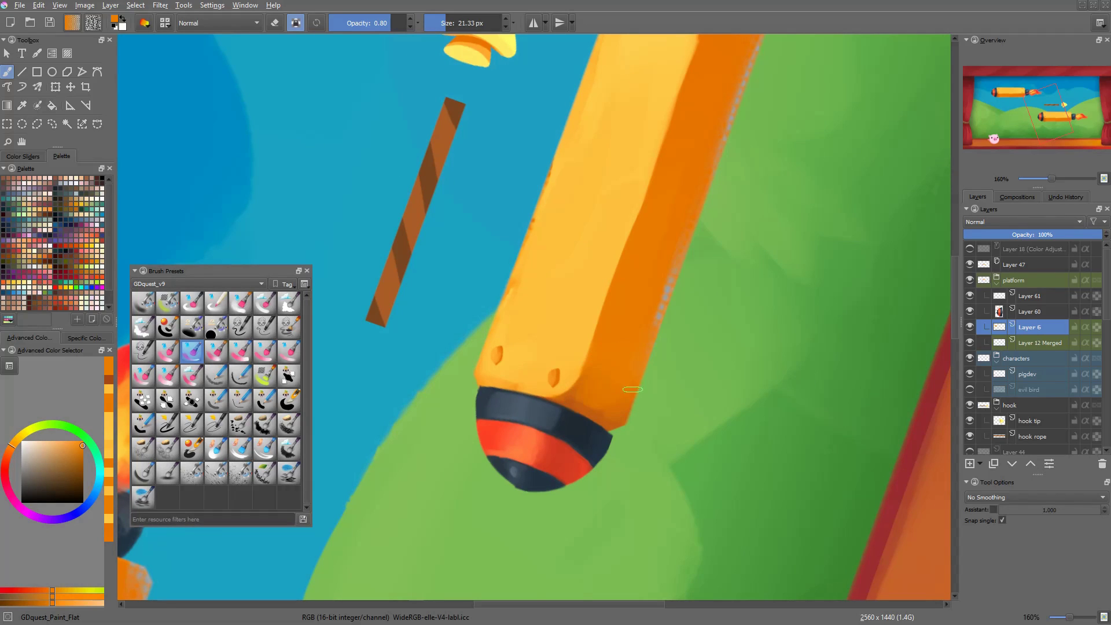
left_click(603, 363, "ctrl")
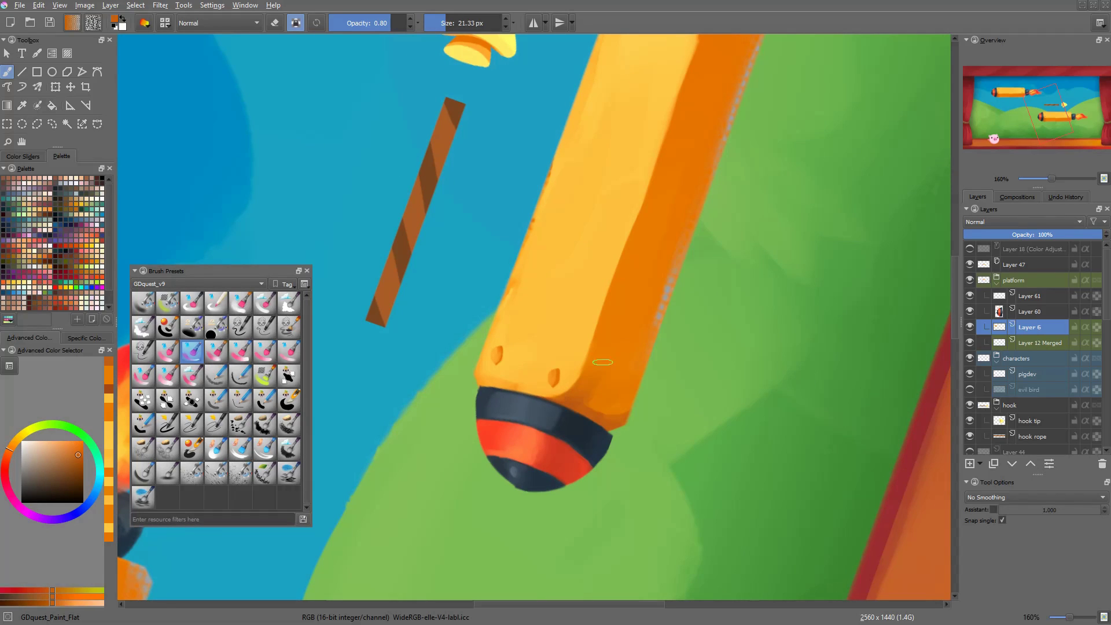
left_click(622, 386, "ctrl")
Smooth the rough lower edge of the platform's body with sampled orange along its darker side face
key("1")
key("2")
key("5")
mouse_move(732, 451)
left_mouse_down()
mouse_move(748, 425)
mouse_move(764, 261)
left_mouse_up()
left_click_drag(600, 299, 598, 212)
left_click(529, 430, "ctrl")
left_click_drag(589, 369, 793, 141)
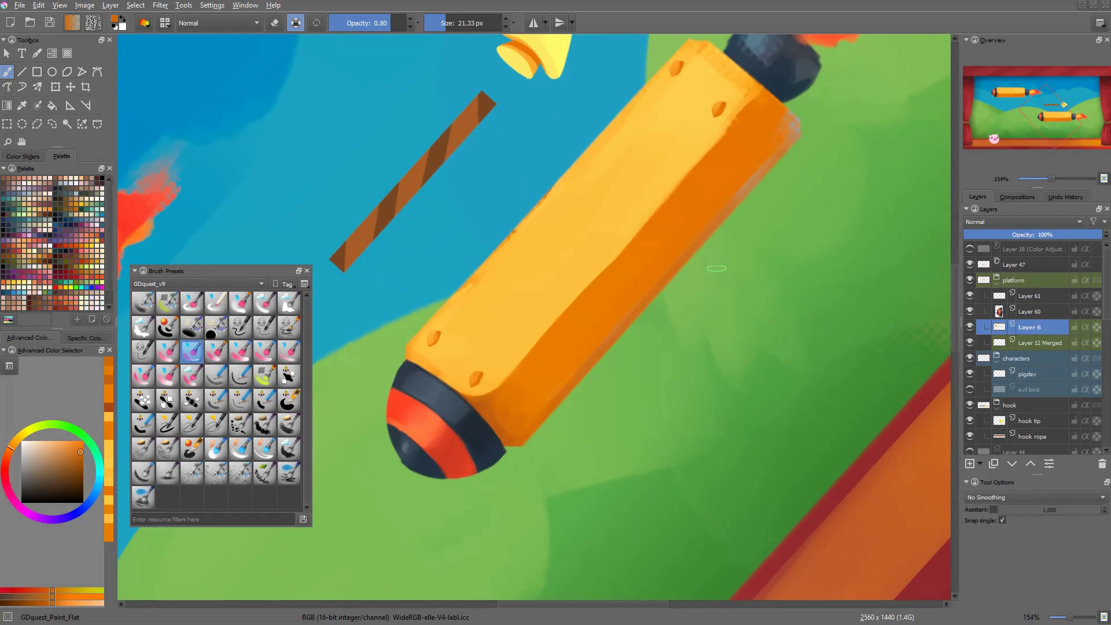
key("2")
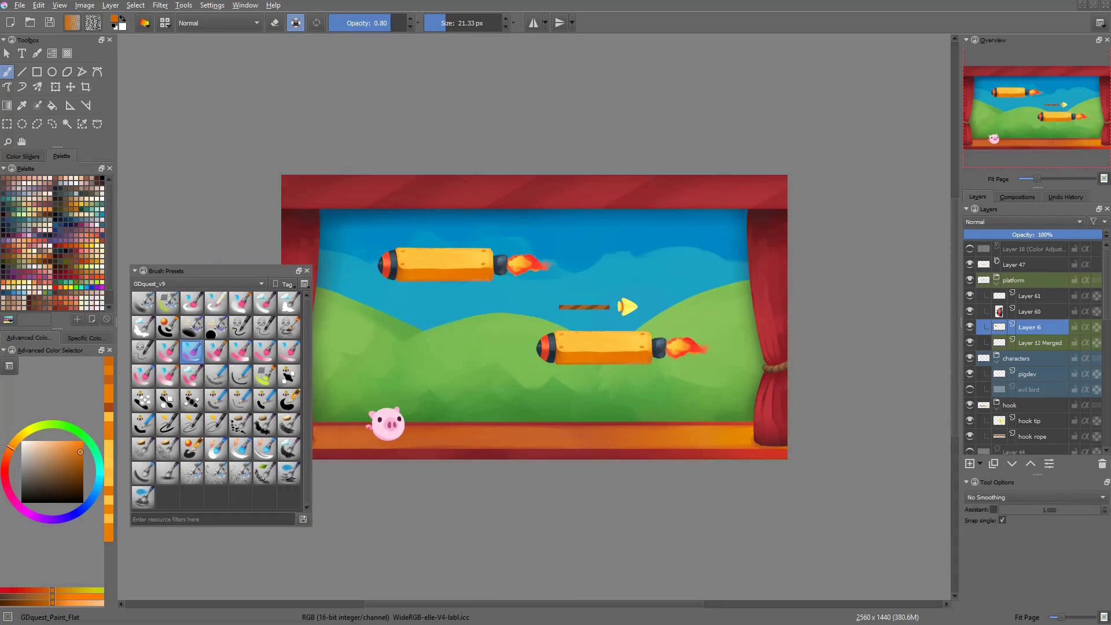
Touch up the engine nozzle's end beside the flame with sampled yellow and a smaller 7.50 px brush, then sample the flame's red
left_click(645, 343, "ctrl")
mouse_move(652, 338)
left_mouse_down()
mouse_move(653, 348)
mouse_move(671, 292)
left_mouse_up()
left_click_drag(652, 330, 652, 369)
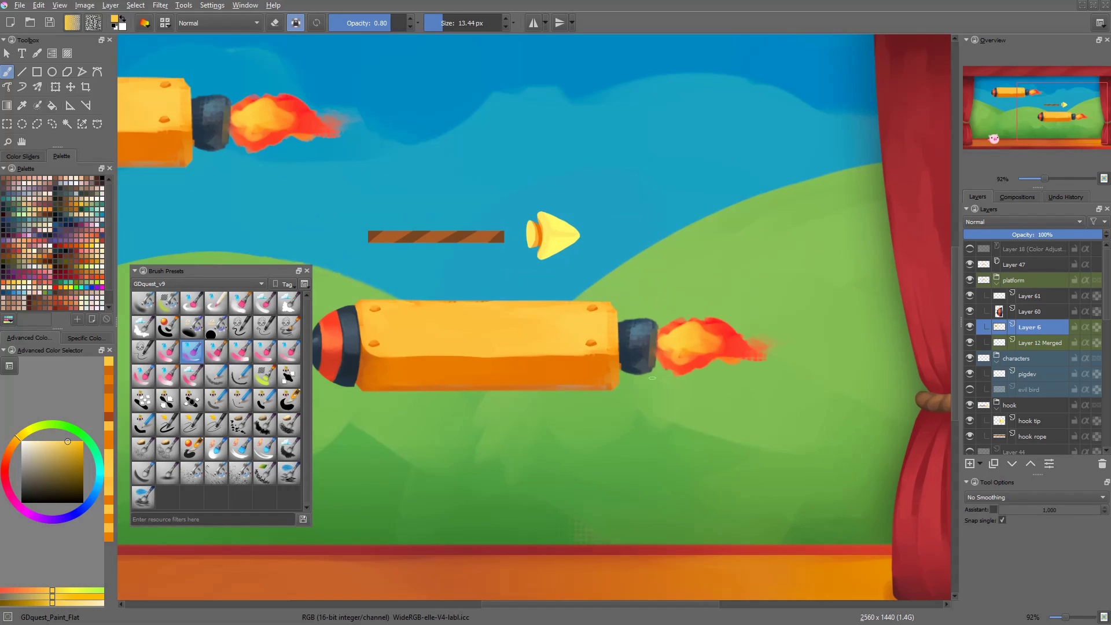
key("bracketleft")
key("bracketleft")
key("bracketleft")
scroll(712, 412, "down", 2)
left_click(744, 366, "ctrl")
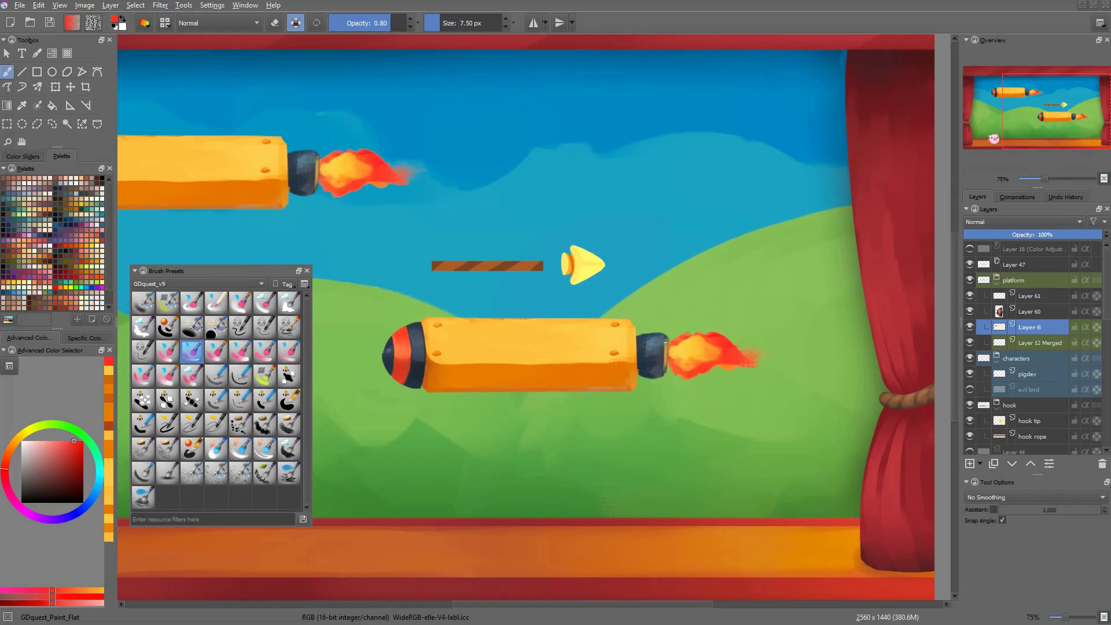
Fit the whole page in view and save the document
key("2")
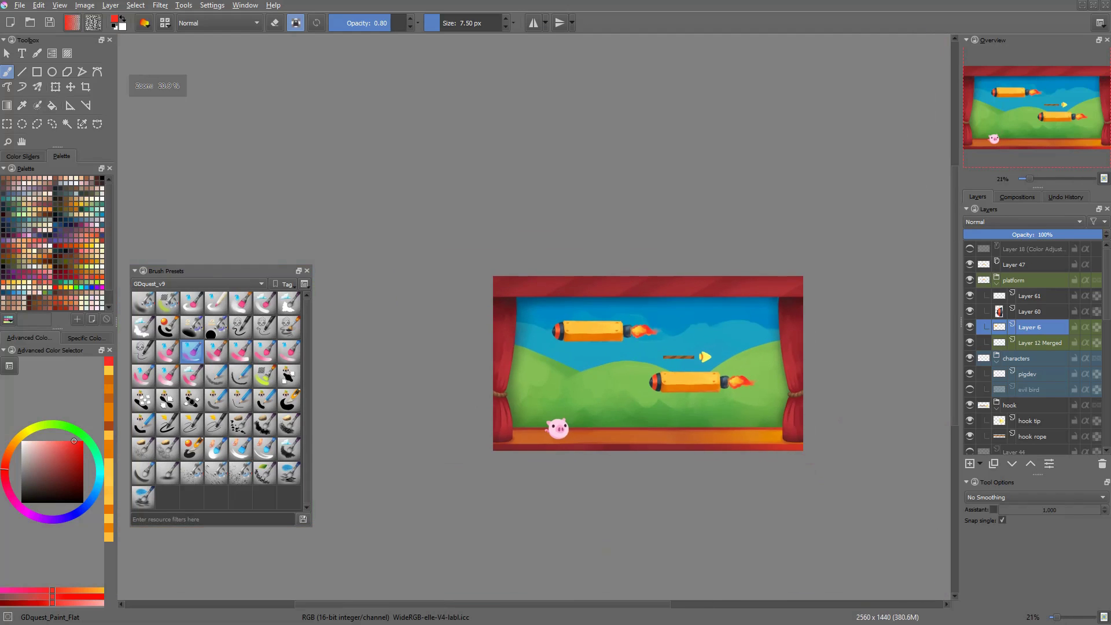
key("ctrl+s")
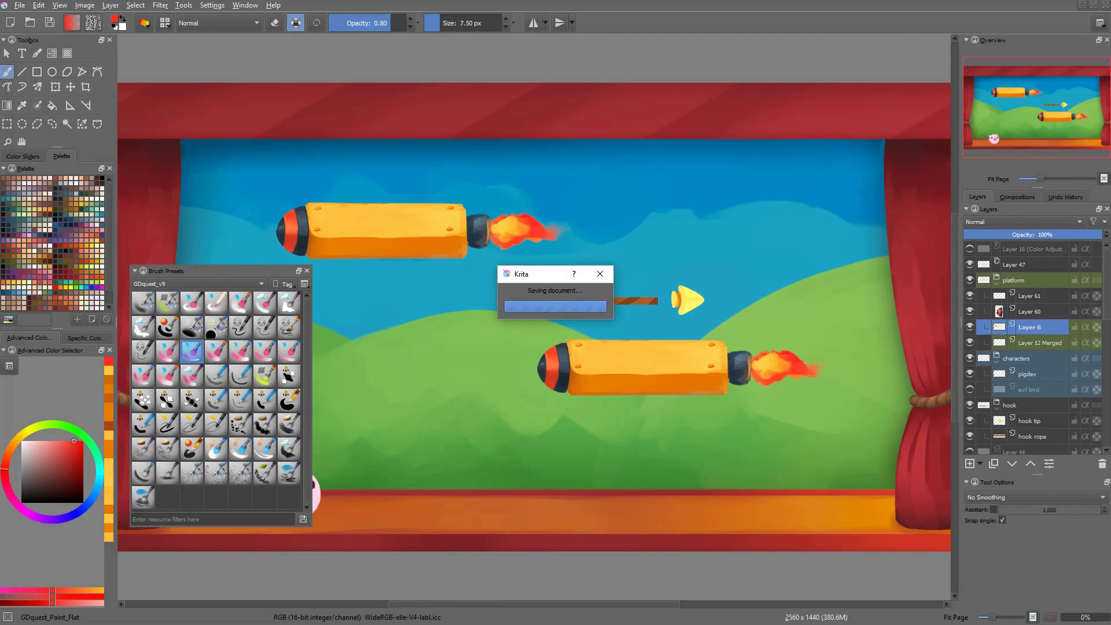
Select the pigdev layer and touch up the pig character with colours sampled from the canvas
left_click_drag(745, 449, 828, 417)
scroll(828, 416, "down", 2)
left_click(597, 441)
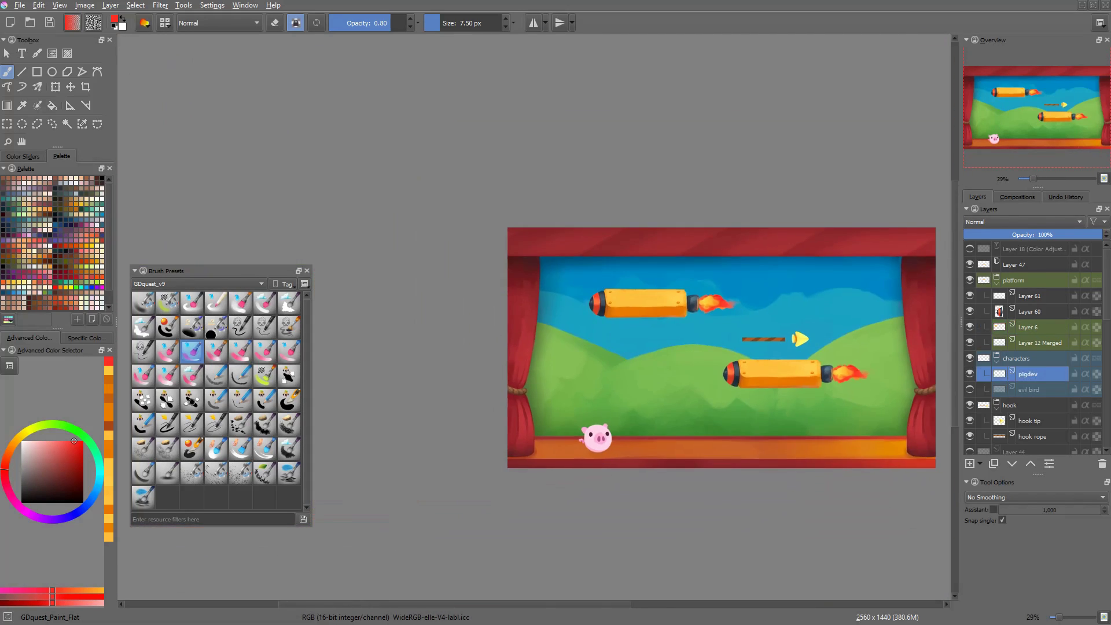
scroll(611, 449, "up", 3)
left_click(552, 452, "ctrl")
left_click(547, 454, "ctrl")
left_click_drag(547, 440, 564, 440)
left_click_drag(546, 435, 535, 429)
scroll(551, 439, "down", 3)
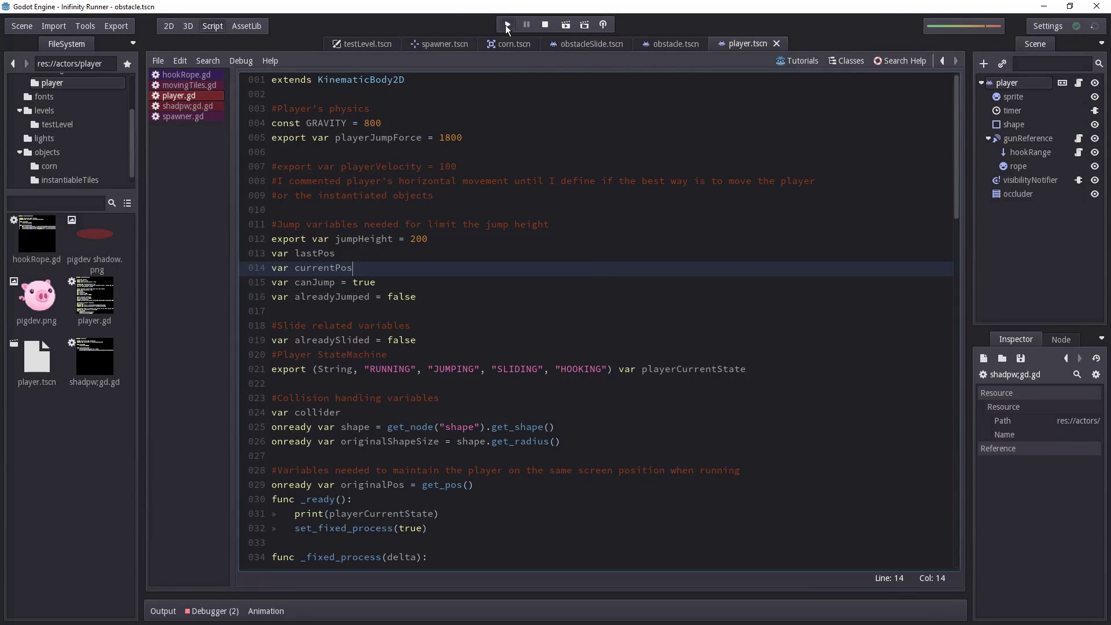
Switch to Godot, run the Inifinity Runner project, try out the player's hook over the platforms, and stop the game
left_click(505, 26)
left_click_drag(503, 10, 644, 71)
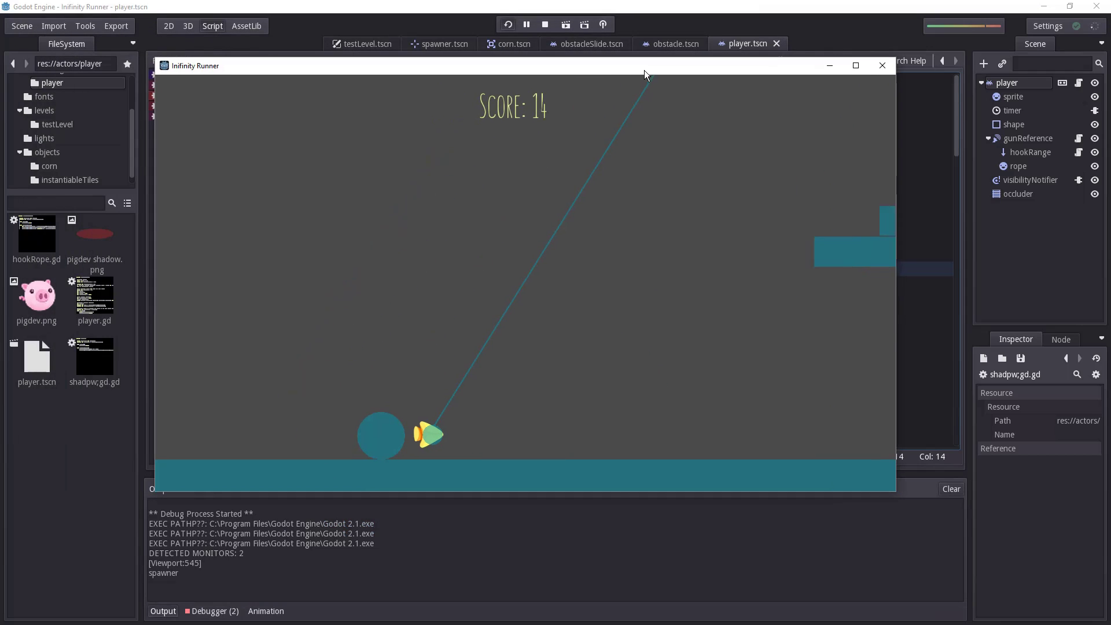
left_click(533, 264)
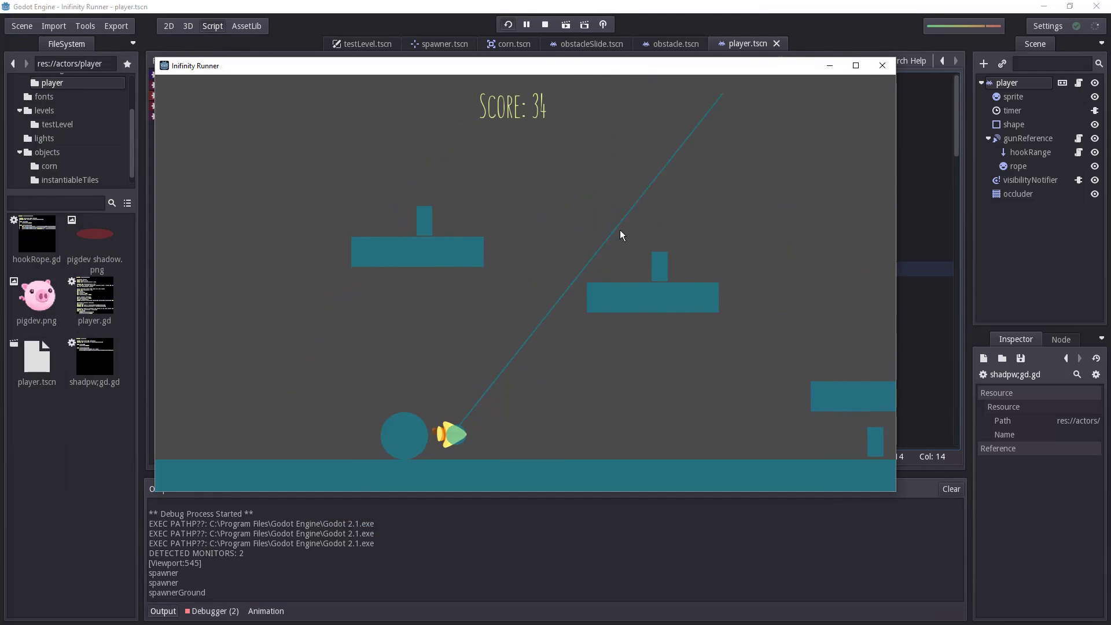
left_click(636, 237)
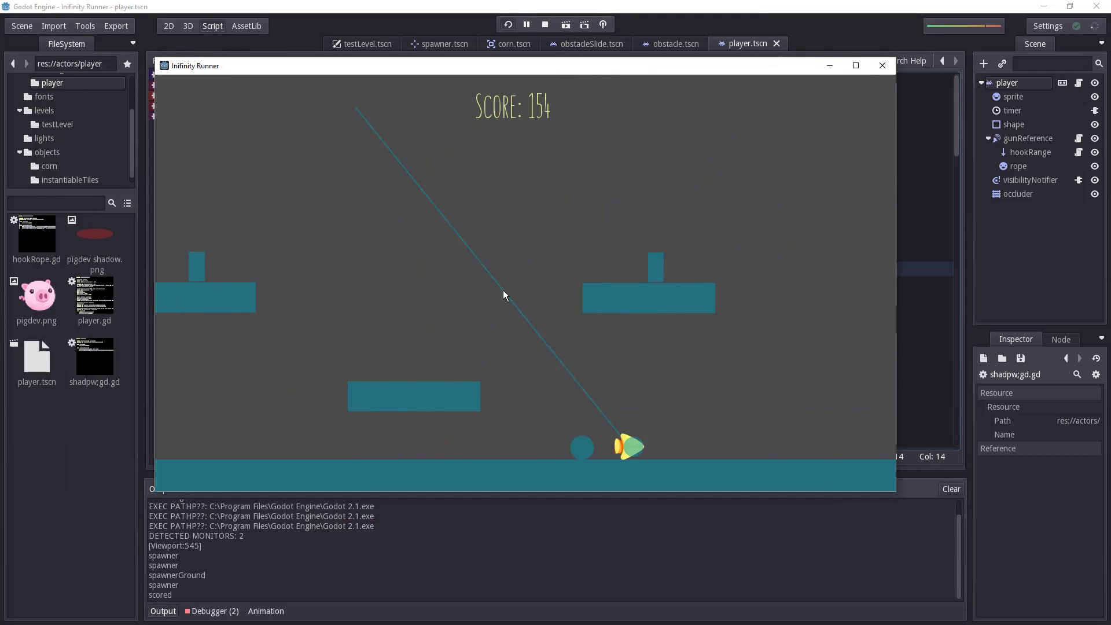
left_click(601, 217)
key("F8")
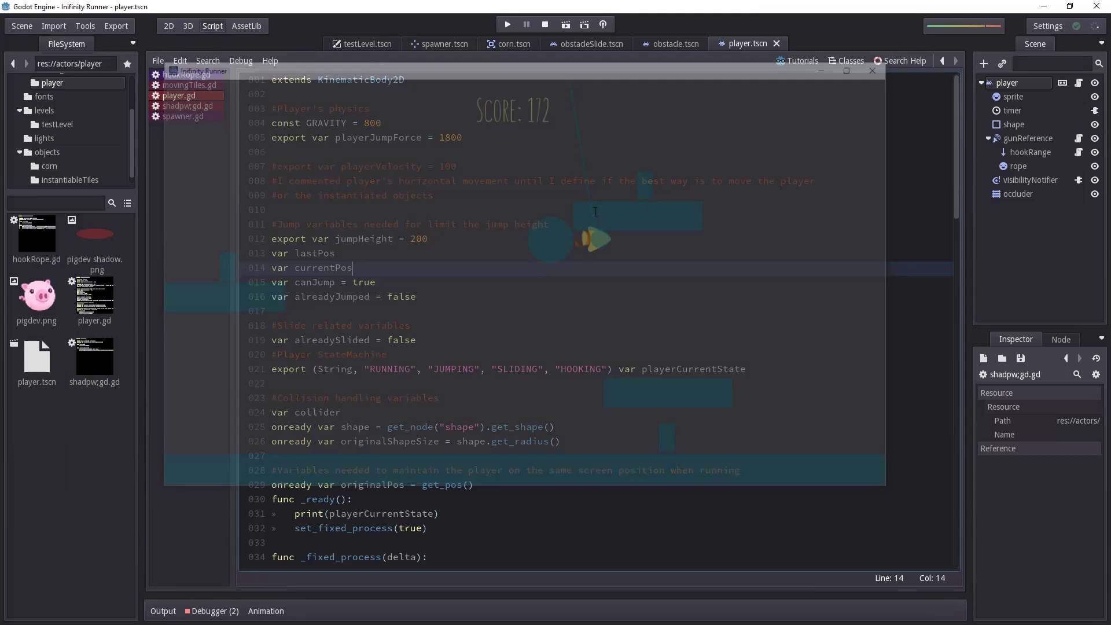
Run the game again, move its window towards the middle, and fire the hook upward to test swinging over platforms
key("F5")
left_click(474, 33)
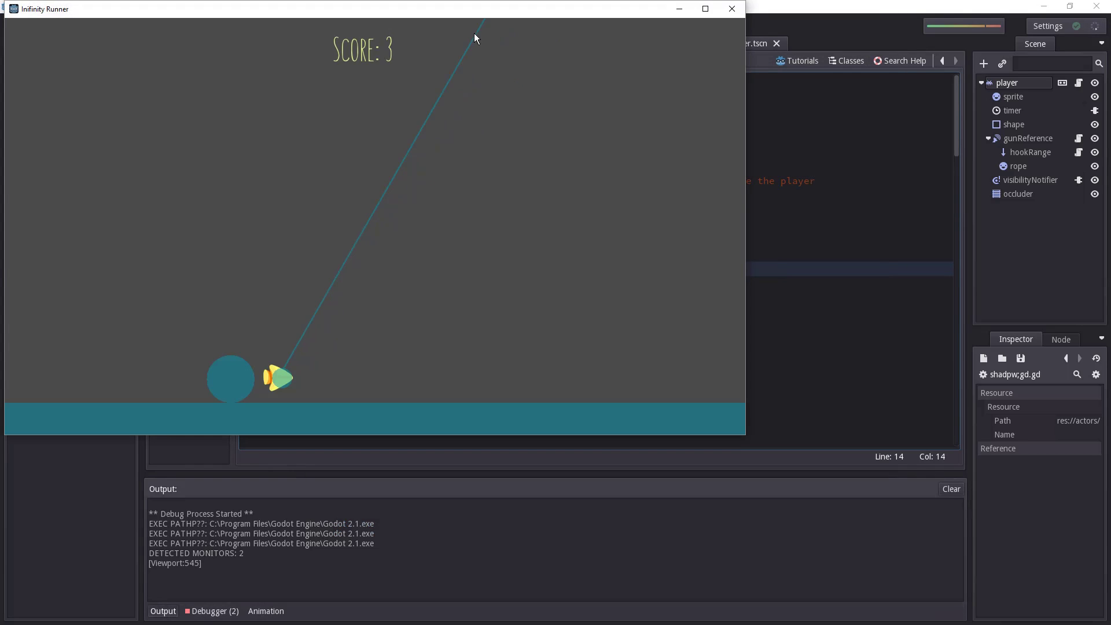
left_click_drag(484, 13, 682, 60)
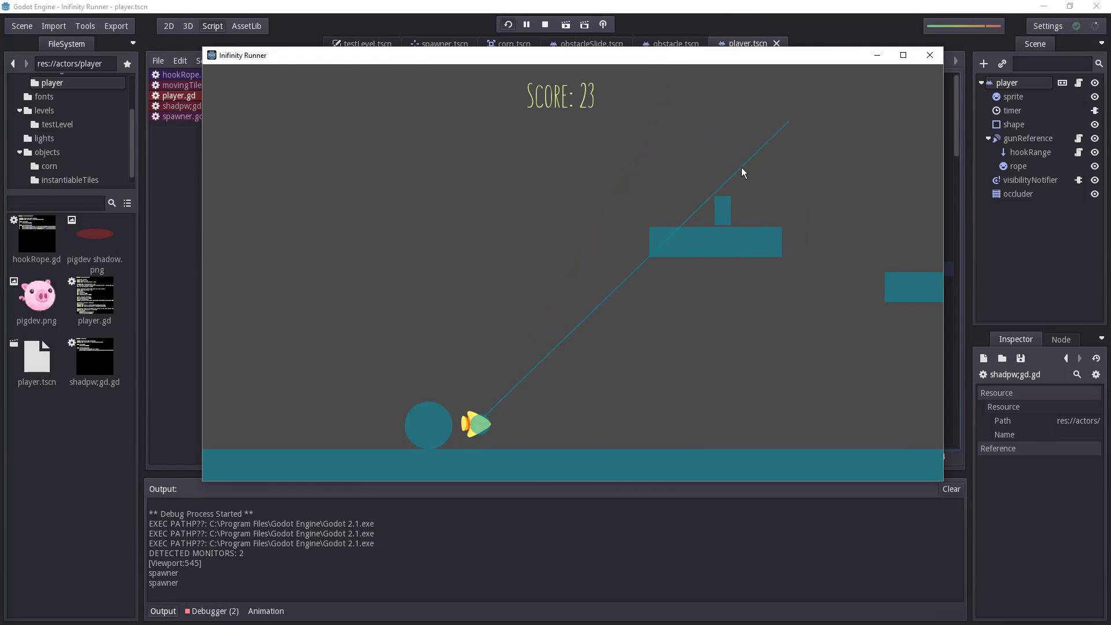
left_click(735, 166)
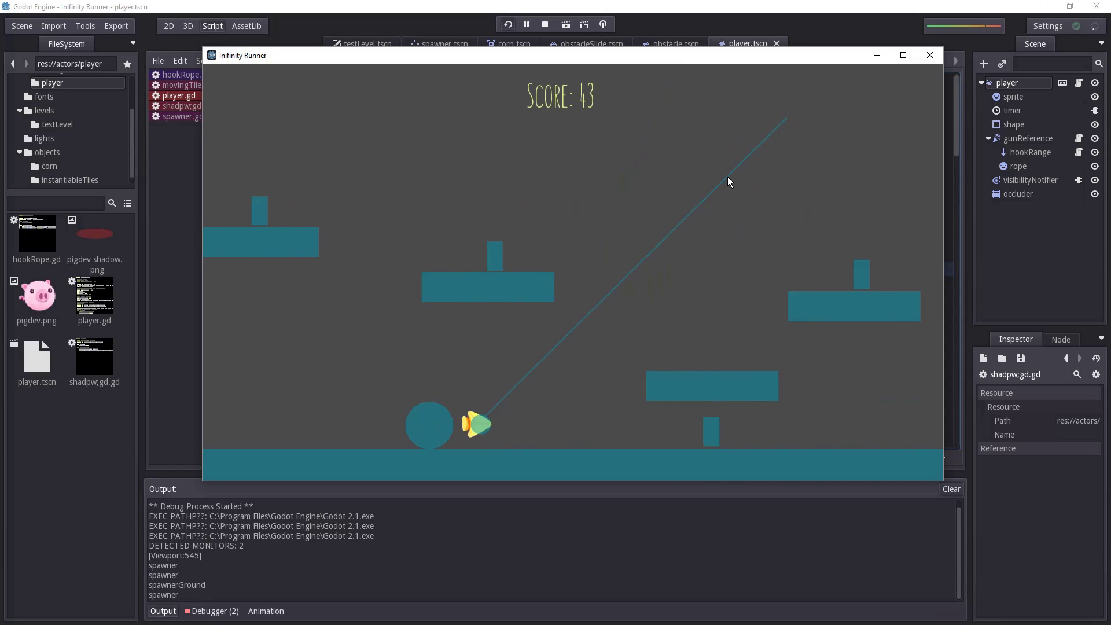
left_click(640, 162)
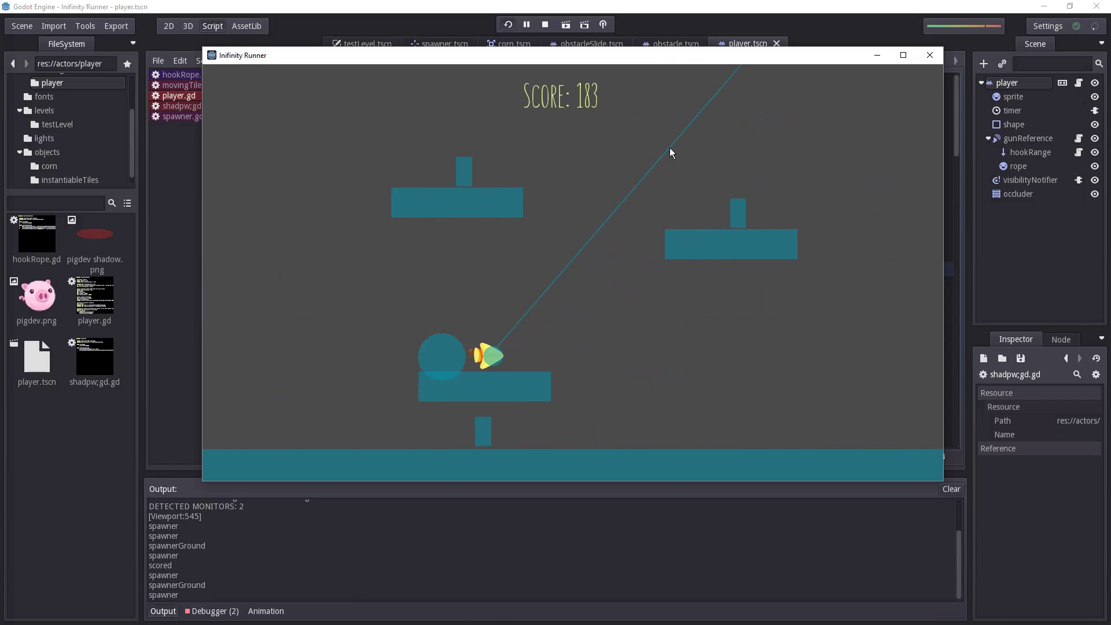
left_click(658, 148)
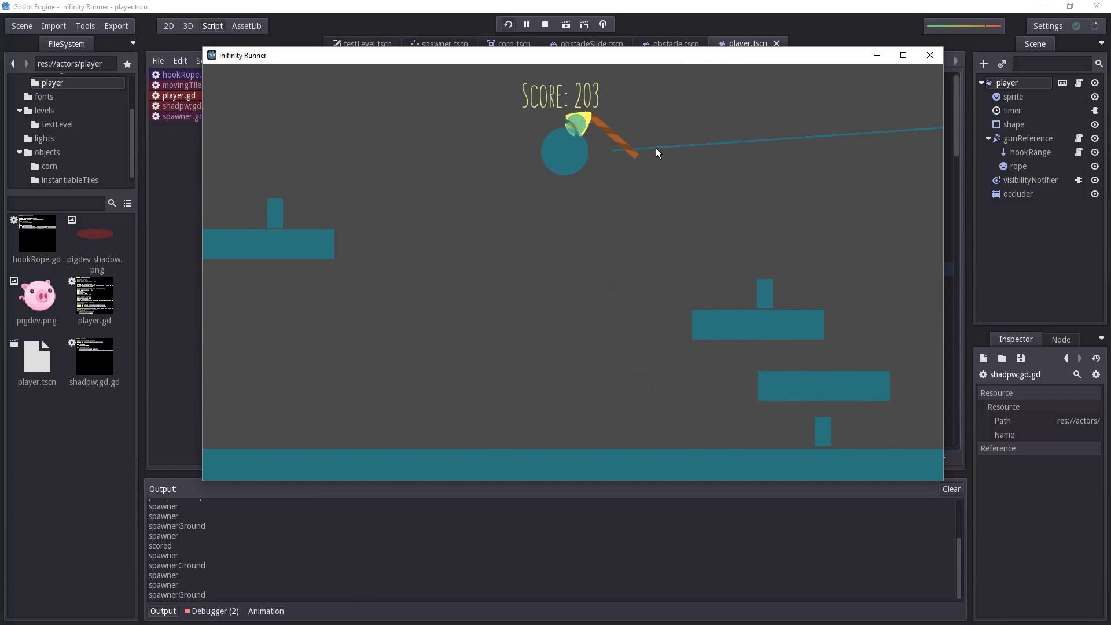
left_click(653, 141)
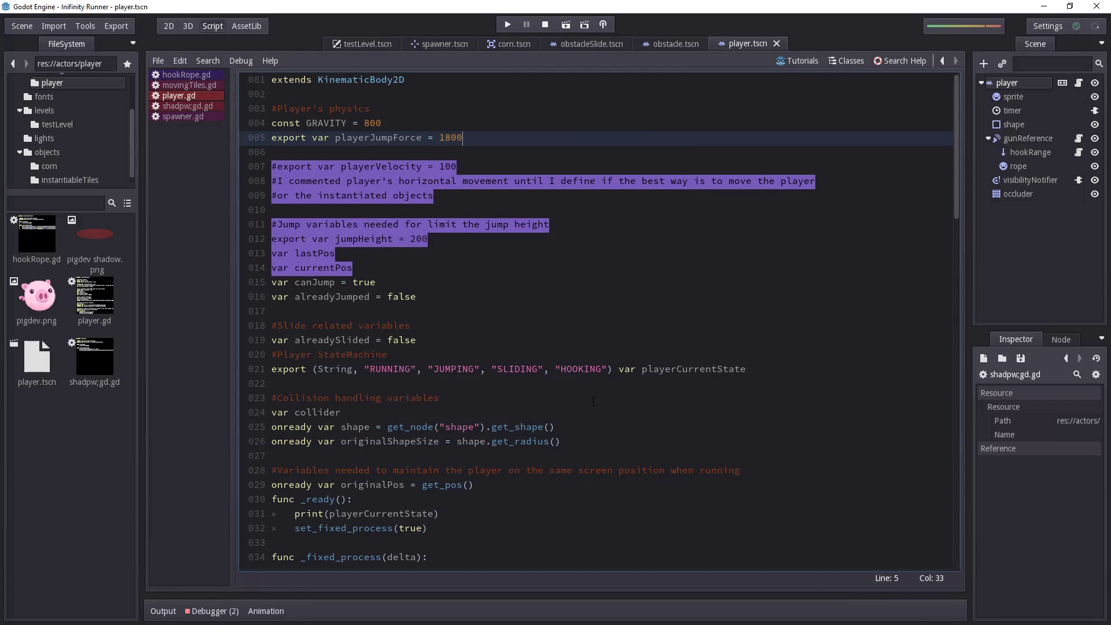
Relaunch the game and shoot the hook diagonally upward several times to examine how the rope and hook tip behave
left_click(508, 26)
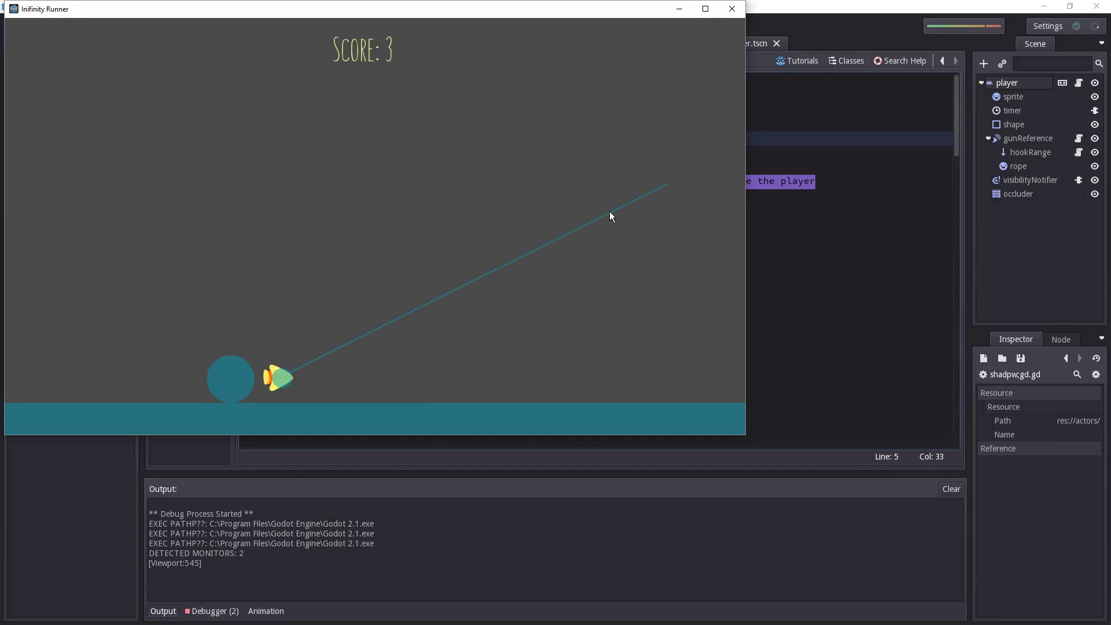
left_click(612, 147)
left_click(496, 73)
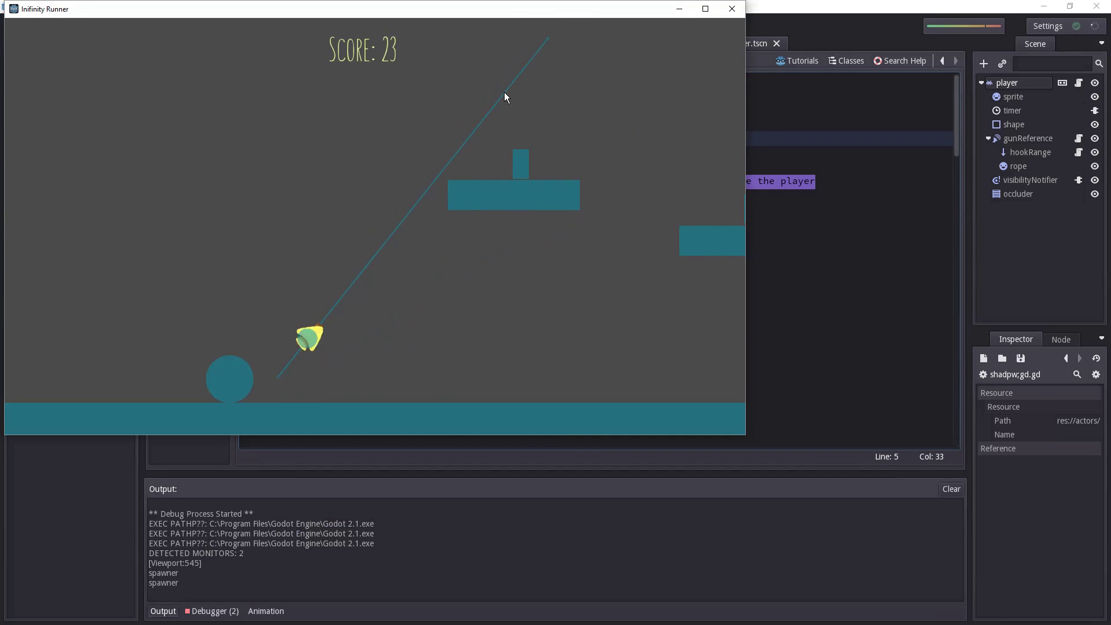
left_click(501, 95)
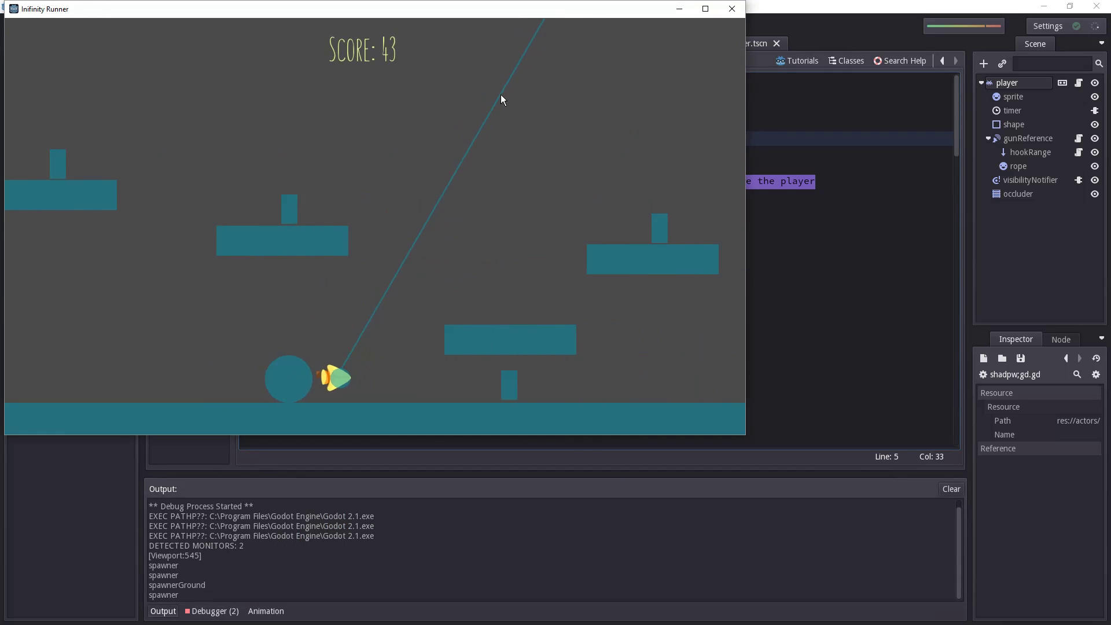
left_click(495, 104)
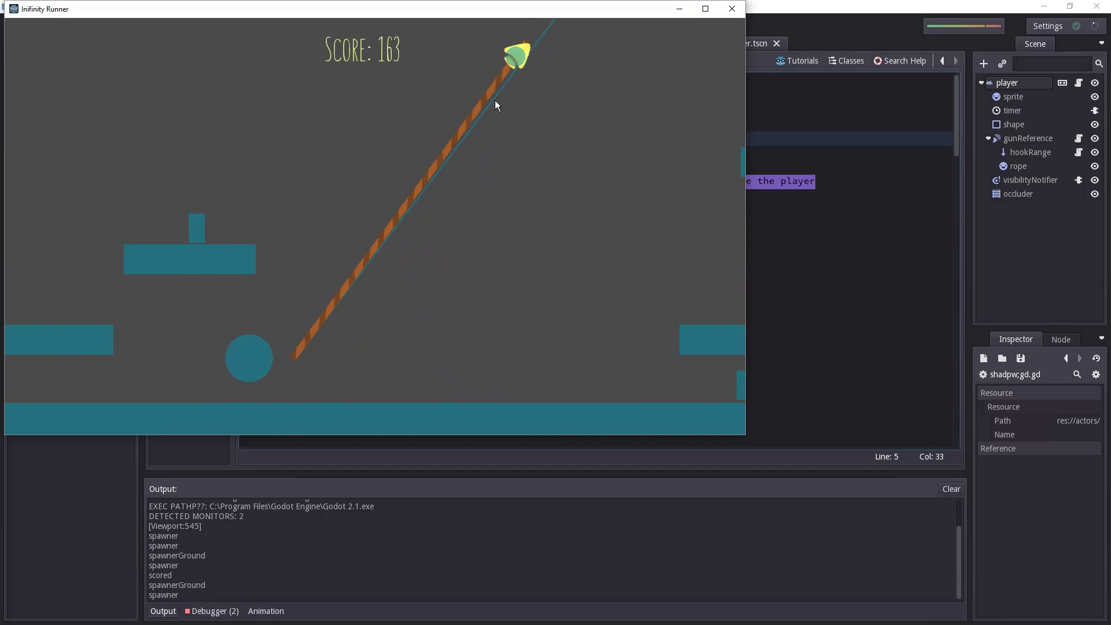
left_click(495, 105)
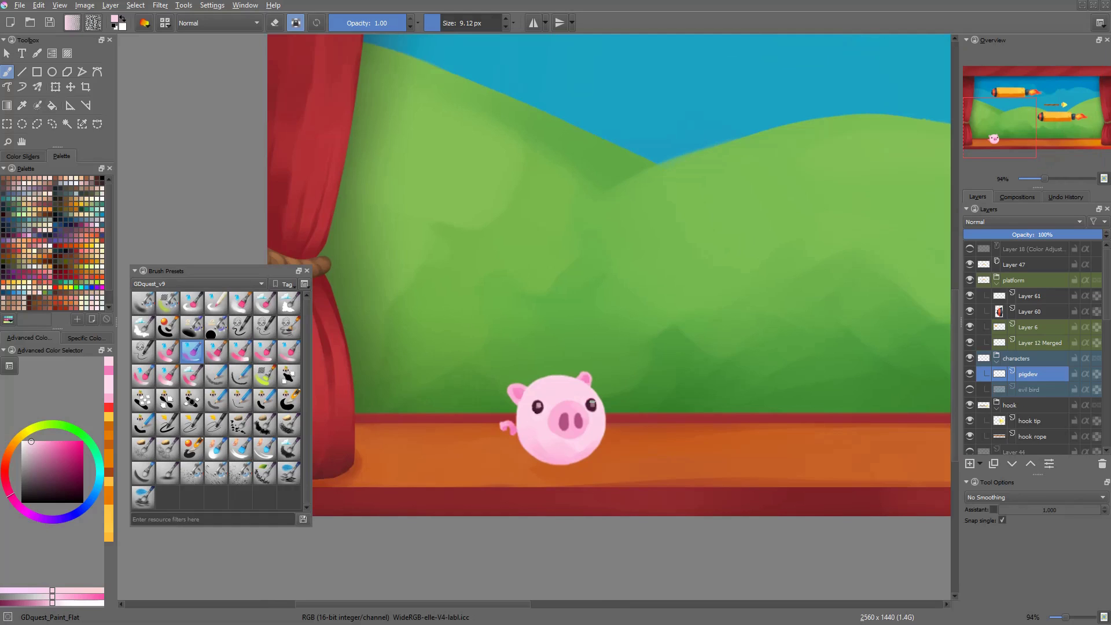
Back in Krita, paint a curved shadow under the pig's snout with the nostrils' sampled dark pink, undoing rough strokes
key("minus")
scroll(663, 443, "up", 8)
left_click(609, 321, "ctrl")
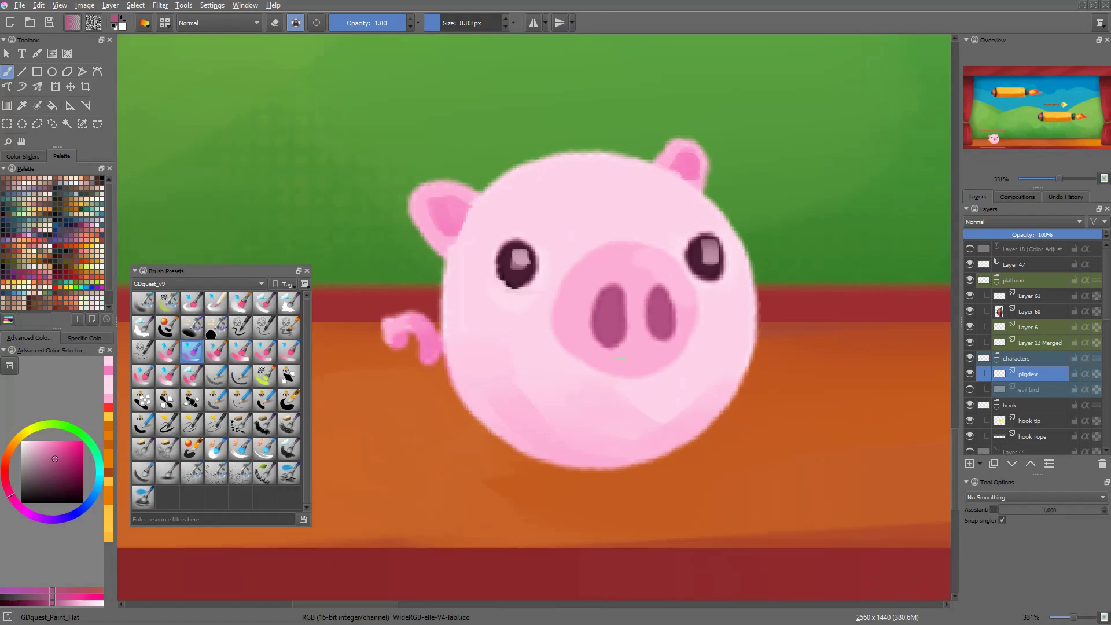
left_click_drag(562, 345, 610, 369)
left_click_drag(553, 325, 625, 384)
key("ctrl+z")
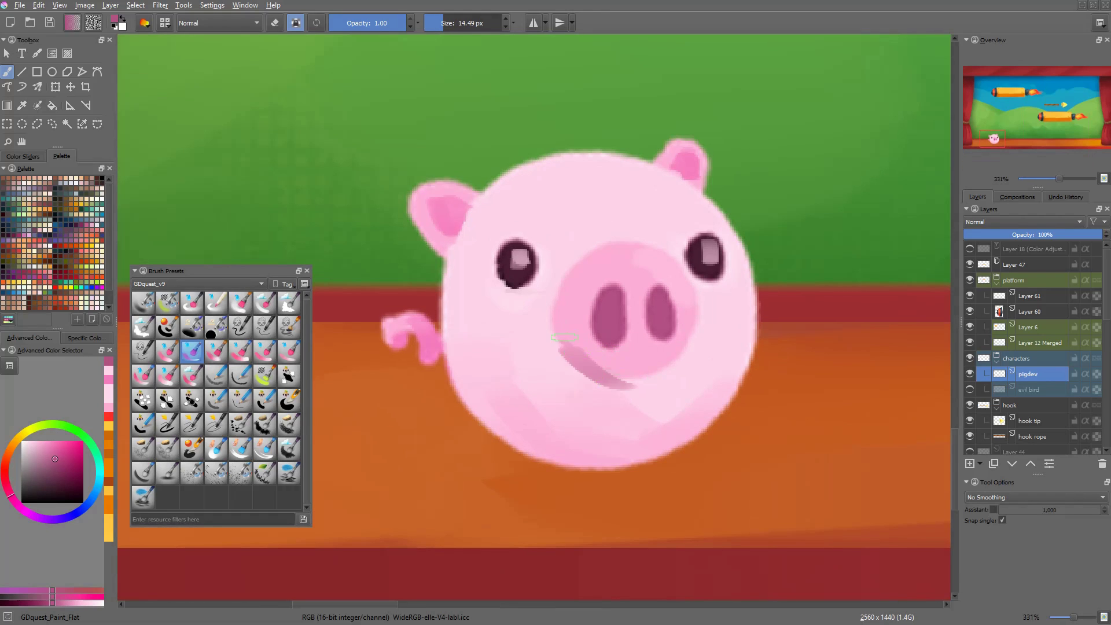
key("ctrl+z")
mouse_move(574, 354)
left_mouse_down()
mouse_move(654, 375)
mouse_move(685, 369)
mouse_move(666, 358)
mouse_move(661, 375)
mouse_move(641, 365)
mouse_move(662, 369)
mouse_move(698, 341)
mouse_move(705, 311)
left_mouse_up()
key("ctrl+z")
Trim and blend the snout's shadow with sampled body and snout pinks, using 6.76 px and 9.91 px brushes
left_click(698, 341, "ctrl")
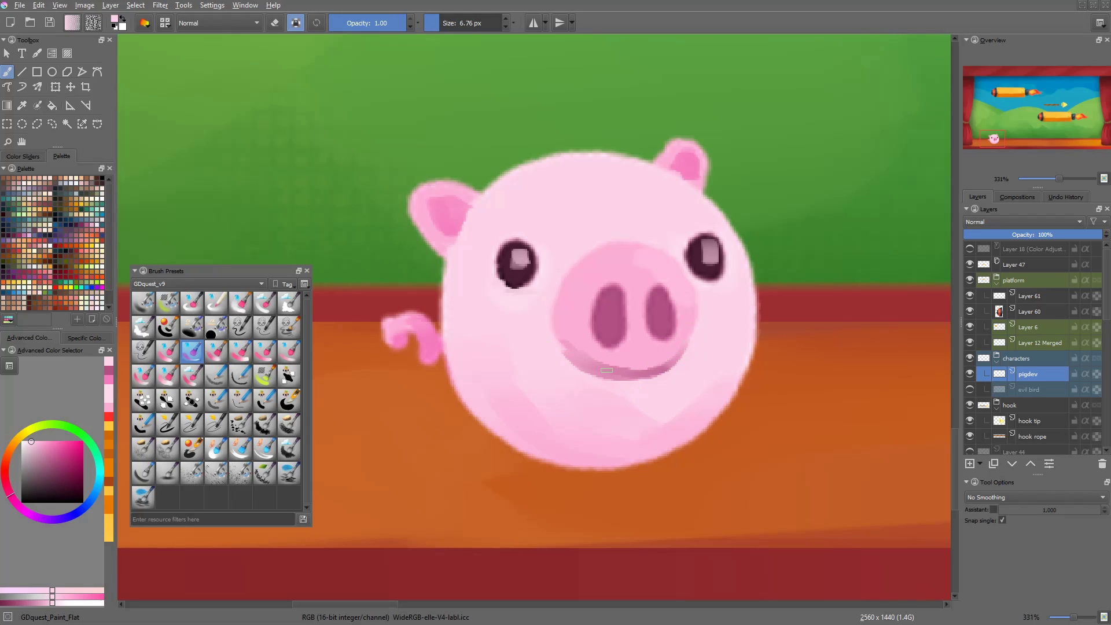
left_click(567, 352, "ctrl")
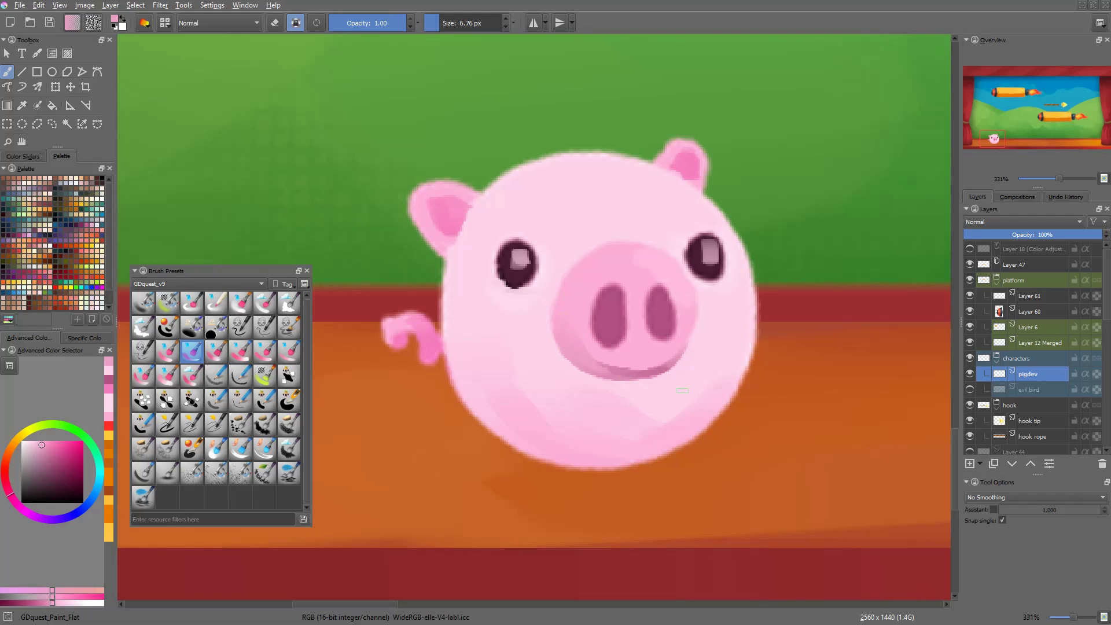
left_click_drag(727, 372, 716, 233)
left_click_drag(619, 313, 654, 303)
left_click(648, 320, "ctrl")
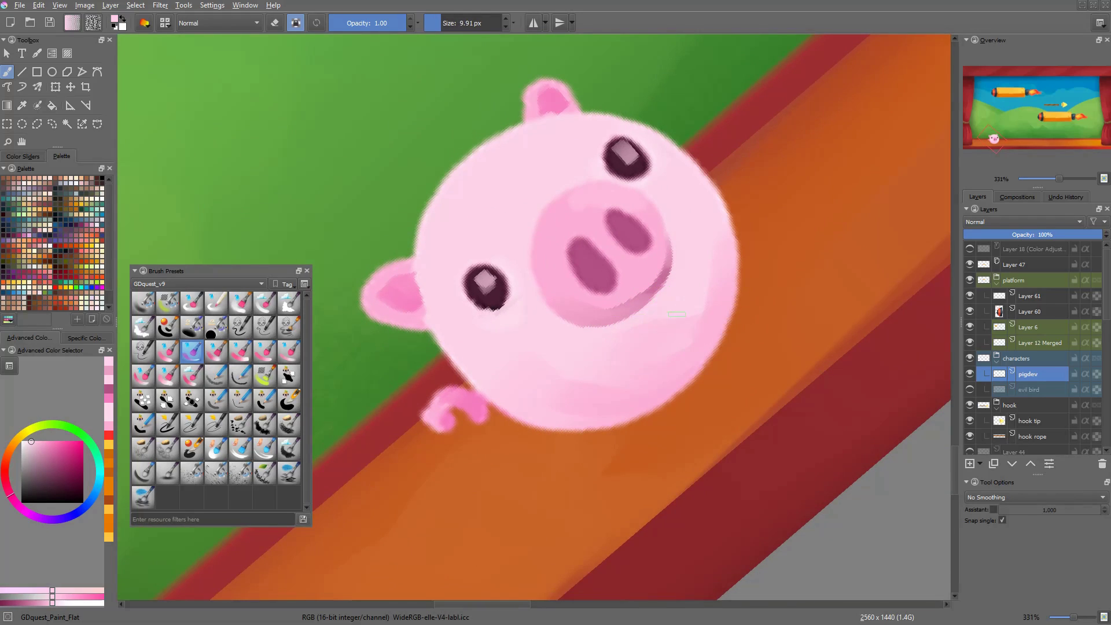
left_click(665, 307, "ctrl")
key("2")
key("5")
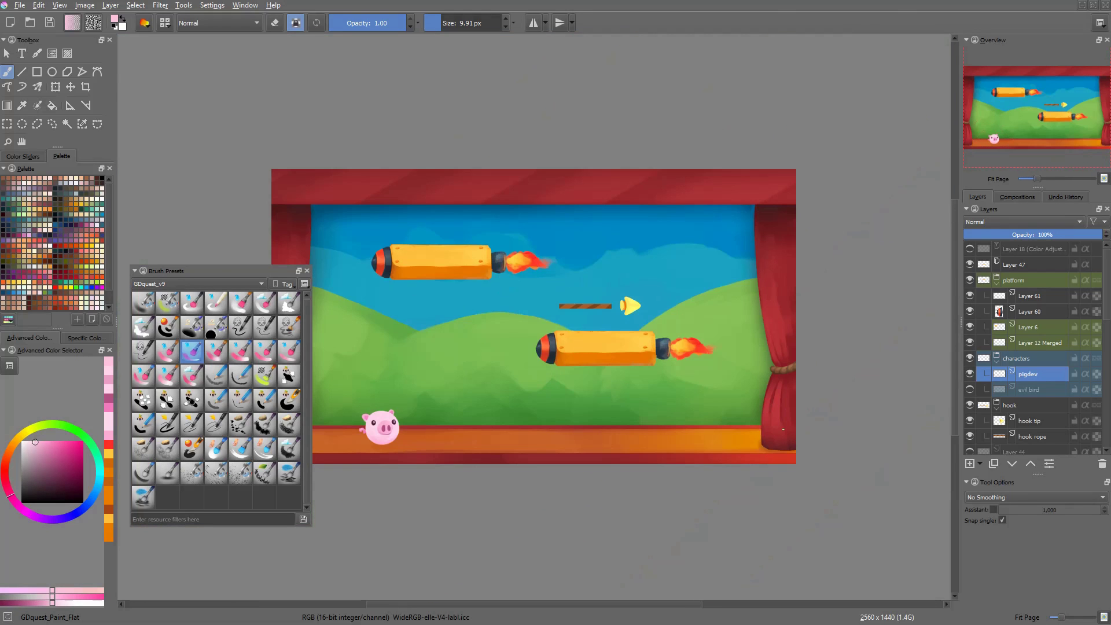
Select the evil bird layer and make it visible to work on the yellow bird beside the curtain
left_click_drag(396, 431, 599, 419)
left_click_drag(599, 420, 599, 331)
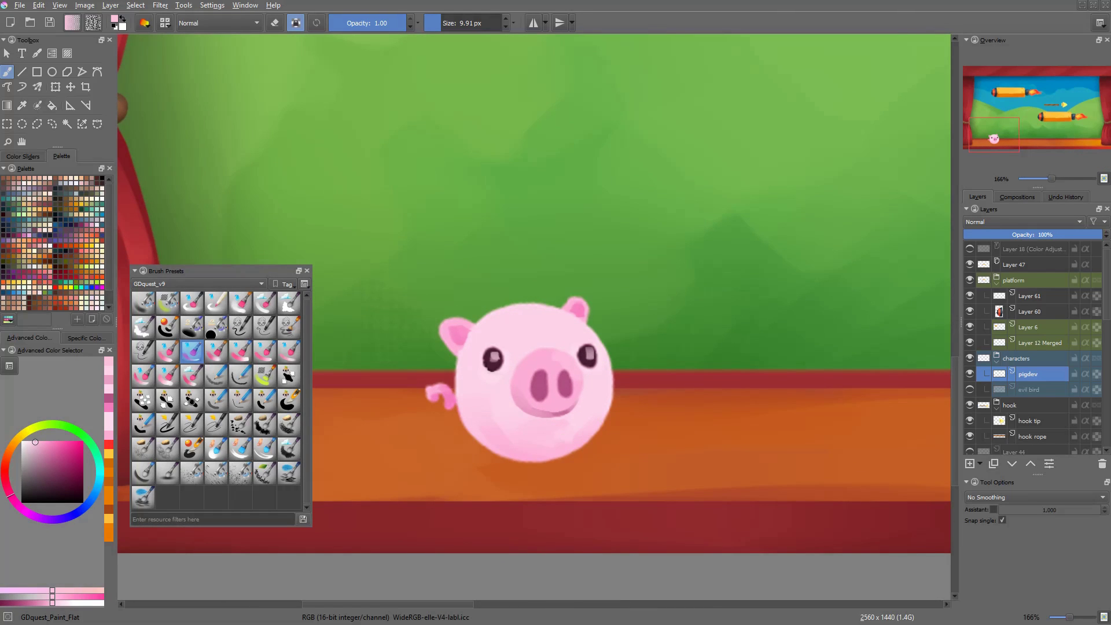
left_click(1029, 390)
left_click(970, 390)
left_click_drag(822, 260, 546, 345)
key("2")
mouse_move(856, 266)
left_mouse_down()
mouse_move(573, 387)
mouse_move(573, 270)
left_mouse_up()
Shade the base of the bird's body with orange sampled from its feet and a 12.62 px brush
left_click(419, 401, "ctrl")
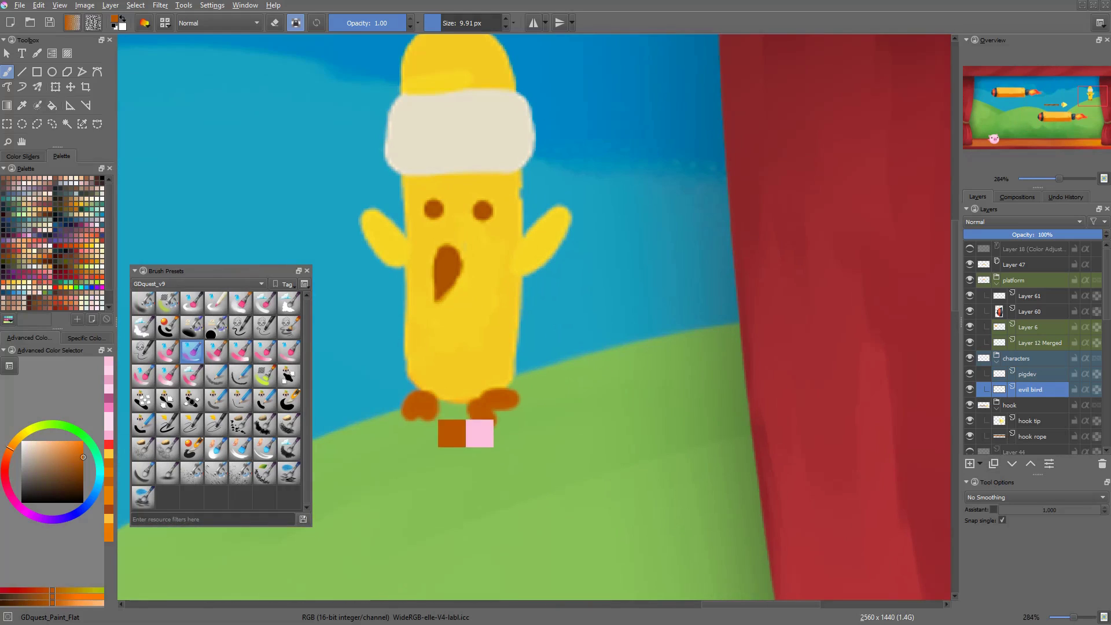
left_click_drag(420, 401, 429, 401, "shift")
mouse_move(430, 365)
left_mouse_down()
mouse_move(414, 348)
mouse_move(464, 392)
mouse_move(483, 371)
mouse_move(510, 376)
mouse_move(456, 372)
mouse_move(510, 350)
left_mouse_up()
left_click(432, 371, "ctrl")
mouse_move(476, 370)
left_mouse_down()
mouse_move(469, 309)
mouse_move(508, 345)
mouse_move(475, 349)
left_mouse_up()
left_click(508, 341, "ctrl")
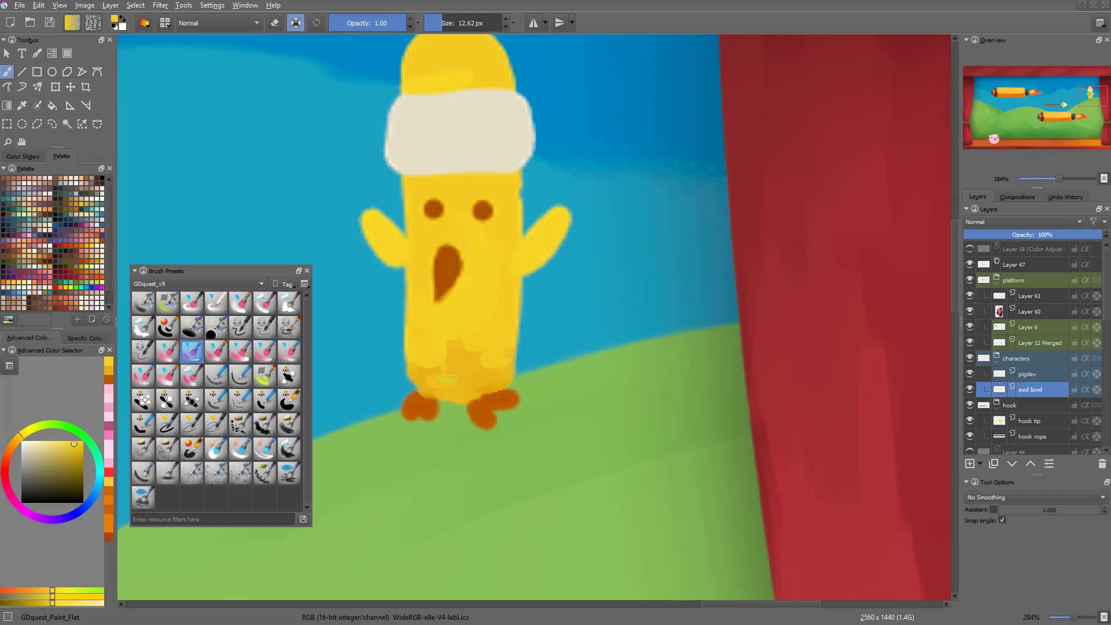
left_click(414, 398, "ctrl")
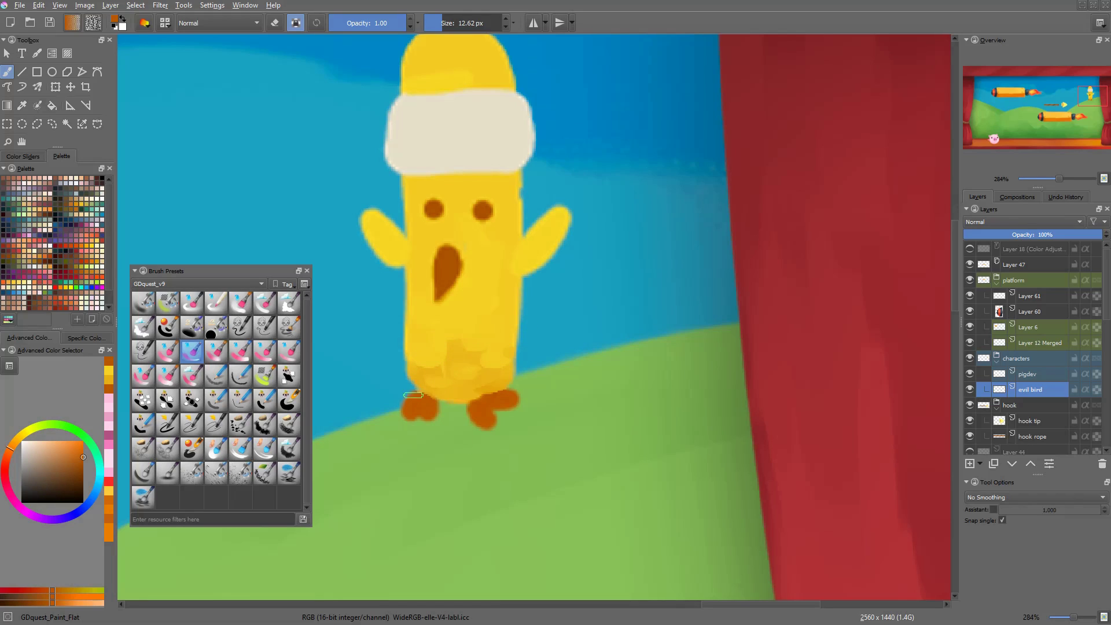
Blend the shading at the base of the bird's body with sampled yellows and a smaller 8.83 px brush
left_click(502, 378, "ctrl")
left_click_drag(503, 378, 505, 383, "shift")
left_click_drag(413, 347, 431, 344)
left_click(447, 342, "ctrl")
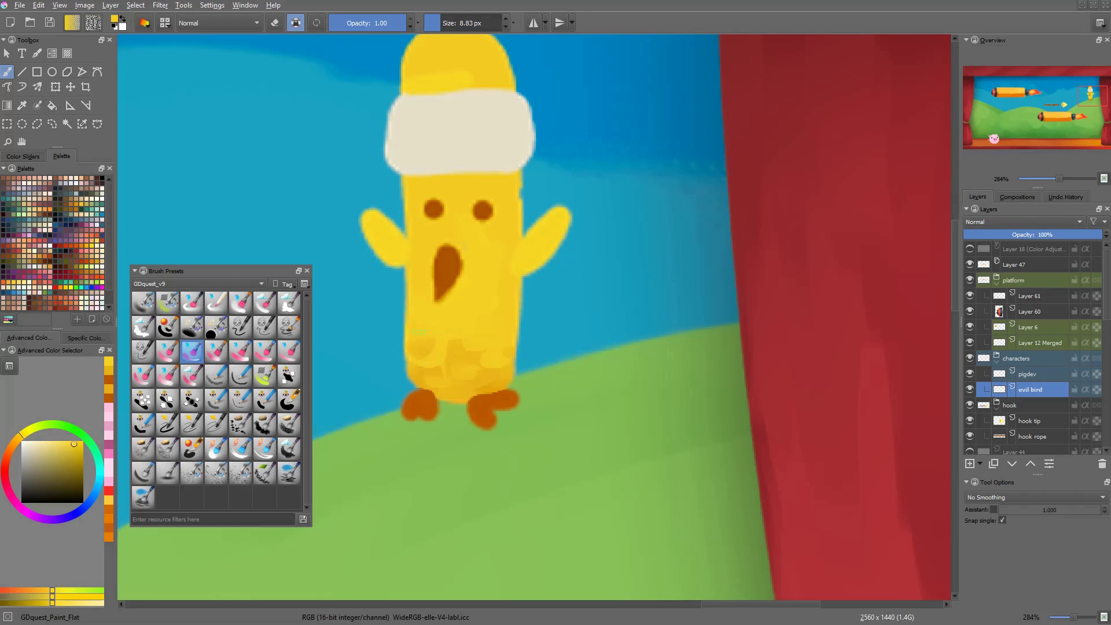
left_click(412, 360, "ctrl")
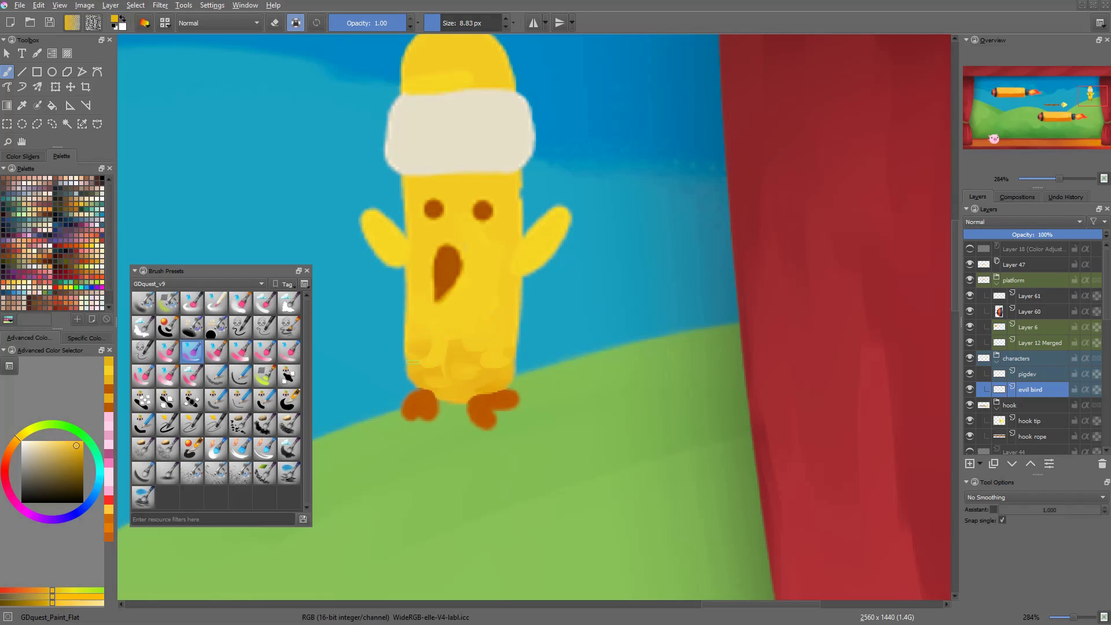
left_click(421, 338, "ctrl")
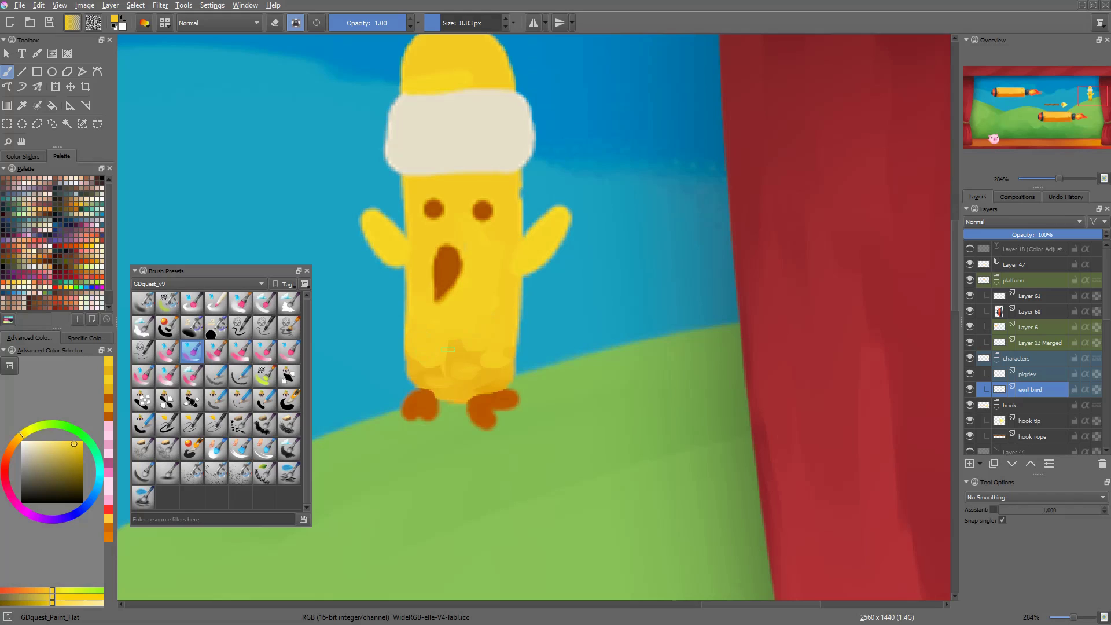
left_click(455, 358, "ctrl")
left_click_drag(415, 345, 423, 341)
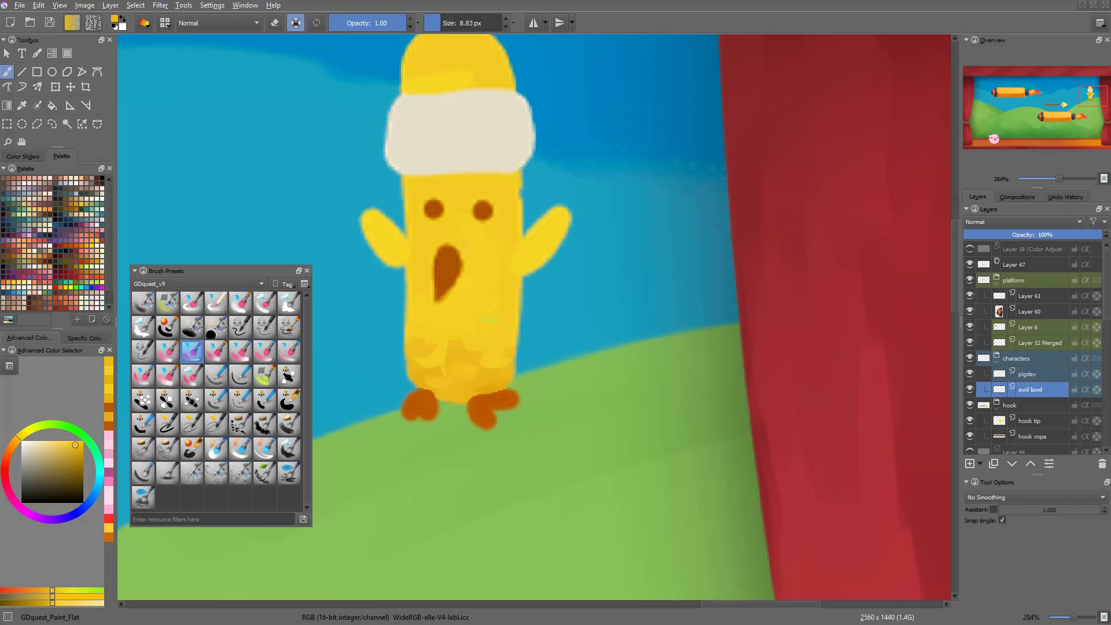
Shade the bird's curtain-side flank and both wings with darker yellow at 21.15 px, then blend the body with sampled yellow
left_click_drag(490, 319, 510, 319)
left_click_drag(506, 314, 499, 360)
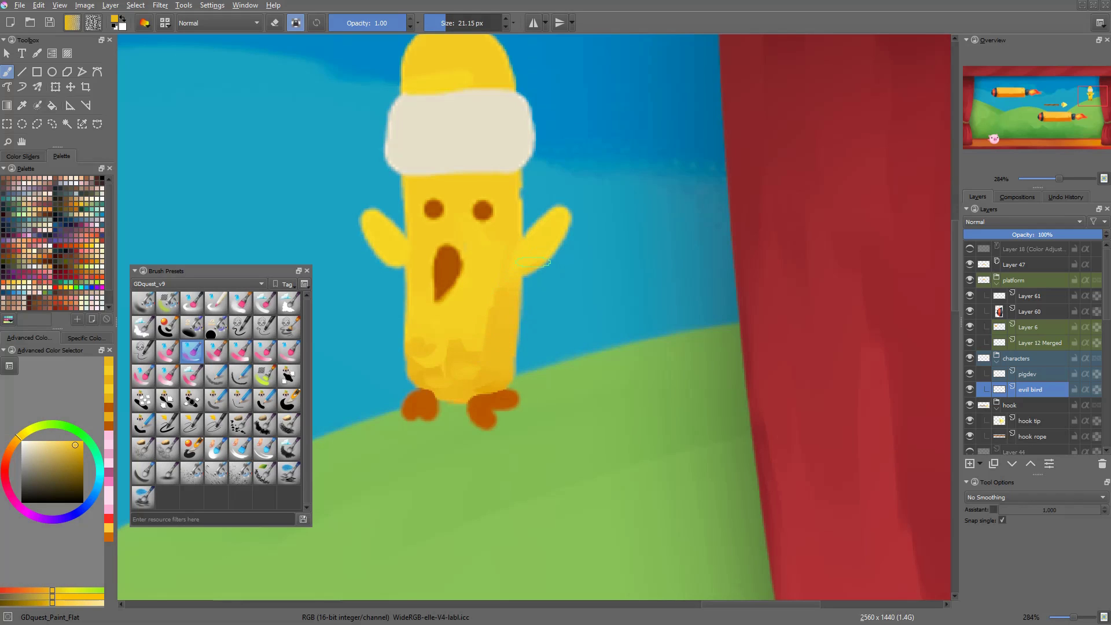
left_click_drag(533, 262, 568, 220)
left_click_drag(389, 267, 359, 216)
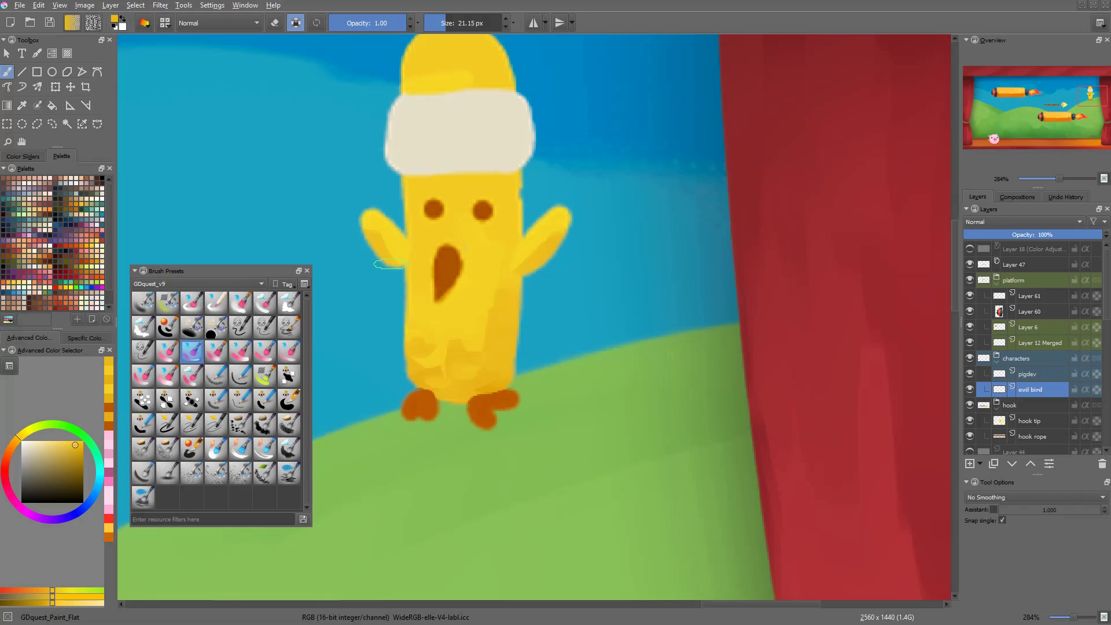
left_click(448, 382, "ctrl")
mouse_move(464, 301)
left_mouse_down()
mouse_move(456, 376)
mouse_move(457, 350)
mouse_move(473, 343)
left_mouse_up()
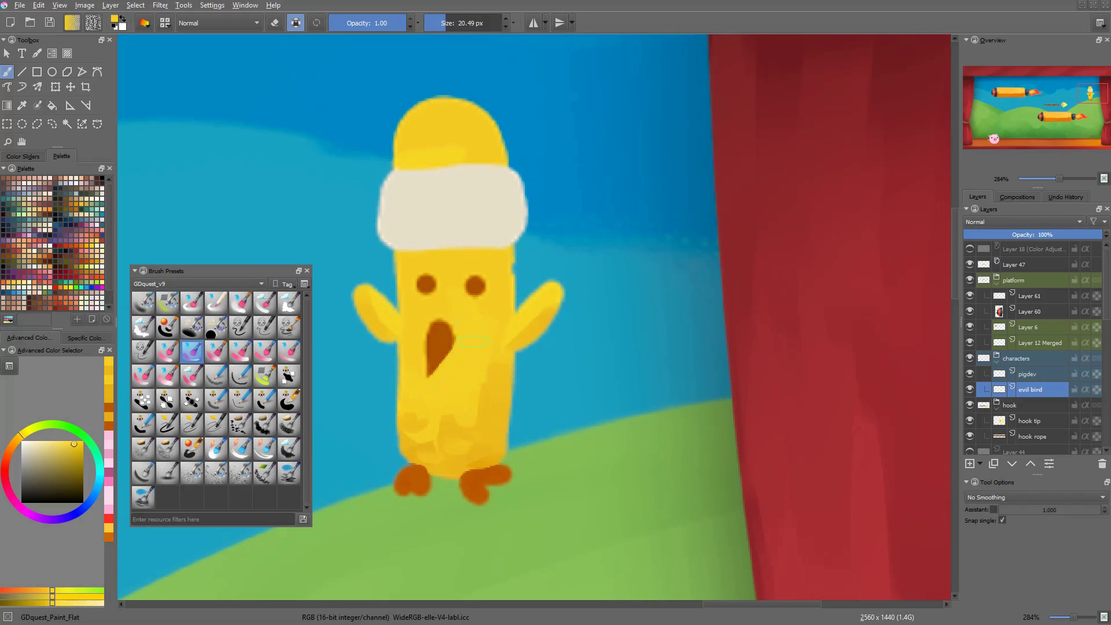
Soften the bird's eyes with sampled brown at 4.26 px, then shade the body under the white headband with sampled darker yellow at 25.01 px
left_click(473, 283, "ctrl")
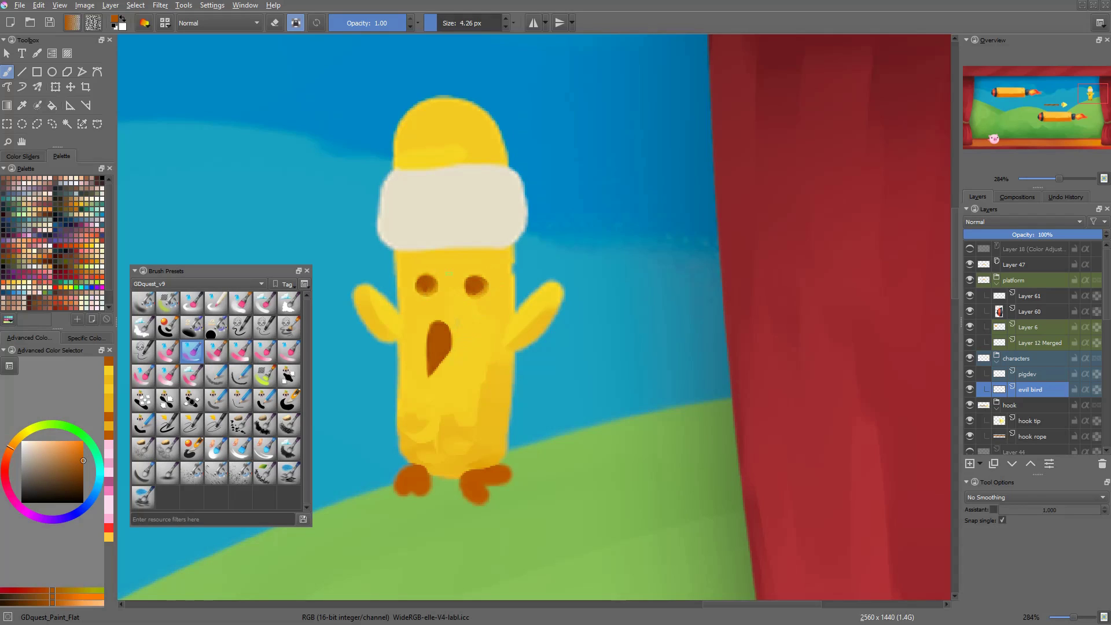
left_click(502, 447, "ctrl")
left_click_drag(402, 255, 512, 254)
key("ctrl+z")
left_click_drag(556, 261, 573, 261)
left_click_drag(405, 252, 511, 248)
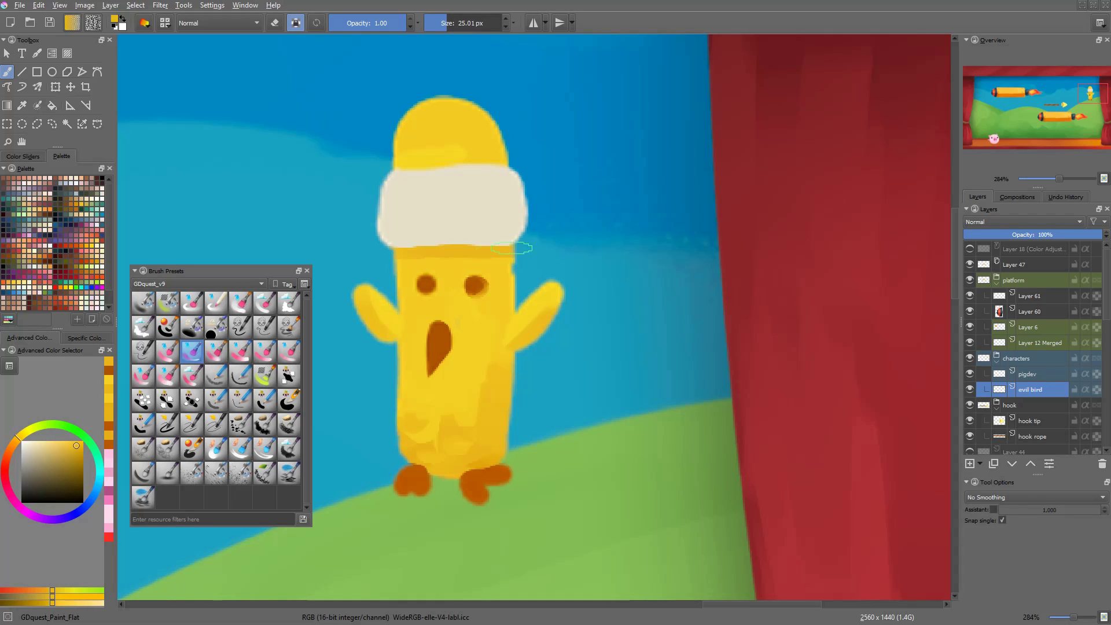
Shade the bird's cap above the headband with darker yellow, blend it with sampled yellow, and touch up the curtain-side wing and eye
left_click_drag(427, 158, 512, 149)
key("ctrl+z")
left_click_drag(395, 162, 500, 148)
left_click(409, 147, "ctrl")
left_click_drag(412, 145, 493, 117)
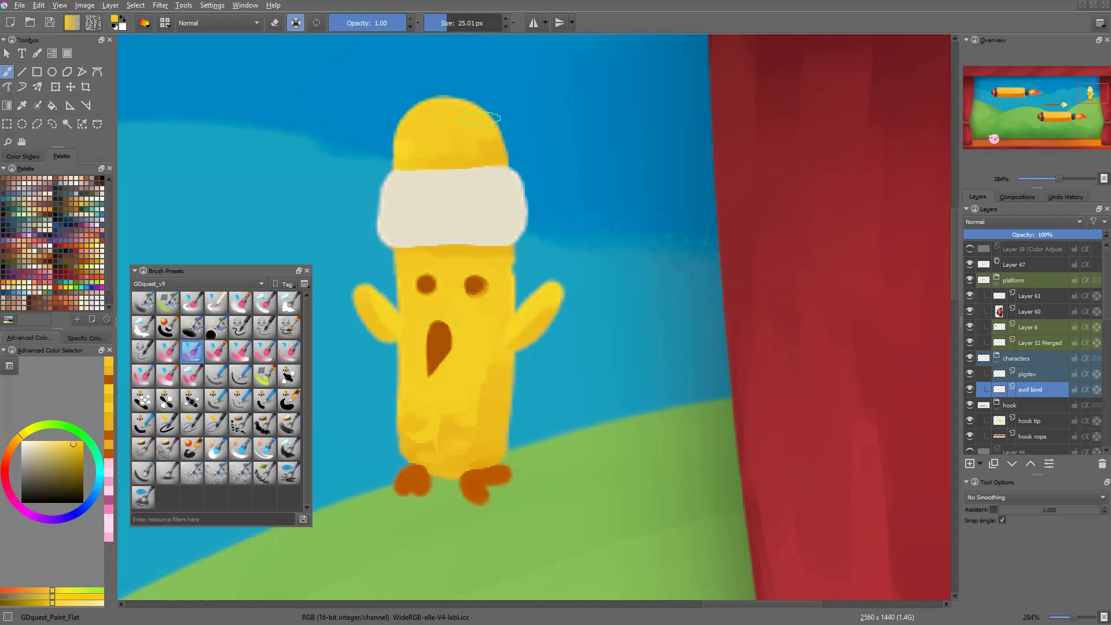
left_click_drag(544, 334, 530, 335)
left_click(482, 307, "ctrl")
left_click_drag(488, 295, 491, 284)
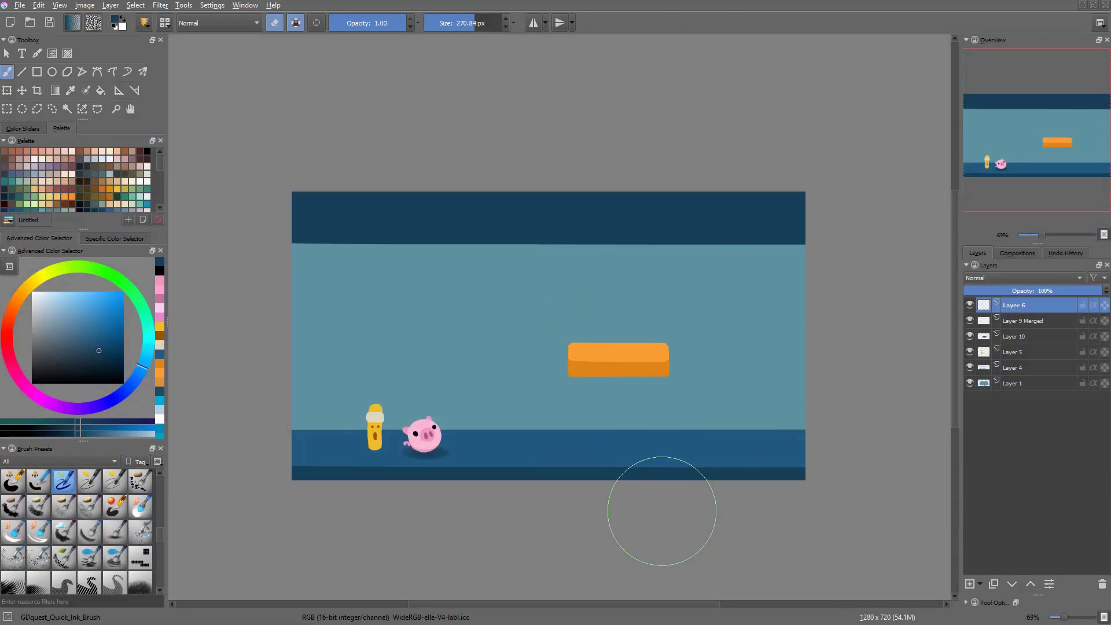
In the flat blue mockup, fill a second rectangular platform above the existing one on a new layer, using its sampled orange
scroll(661, 508, "up", 3)
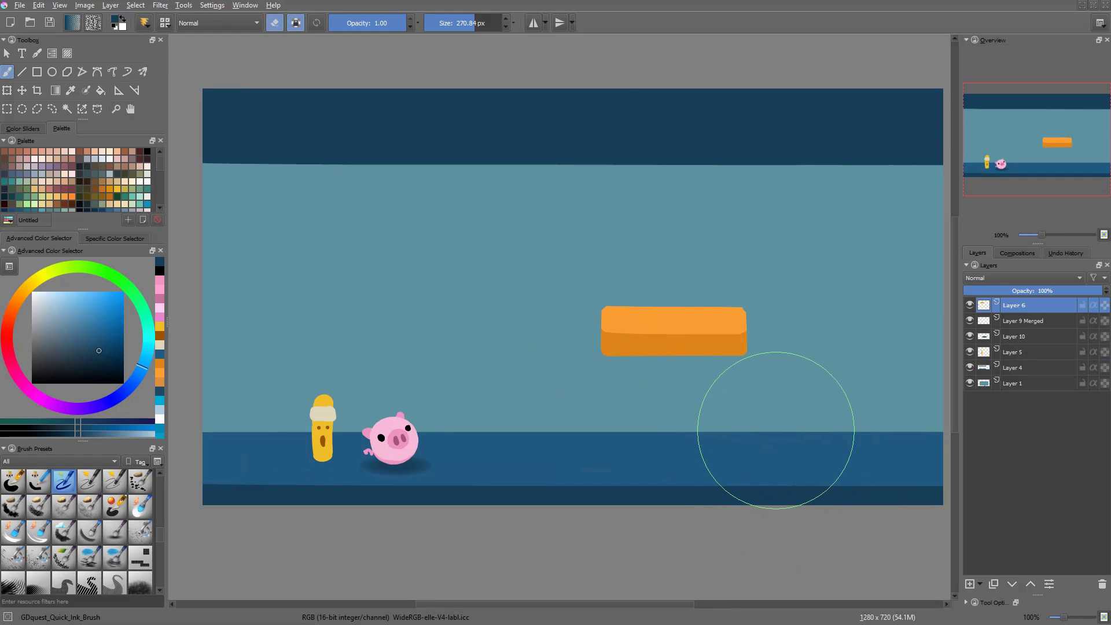
left_click_drag(773, 334, 661, 356)
key("Insert")
key("e")
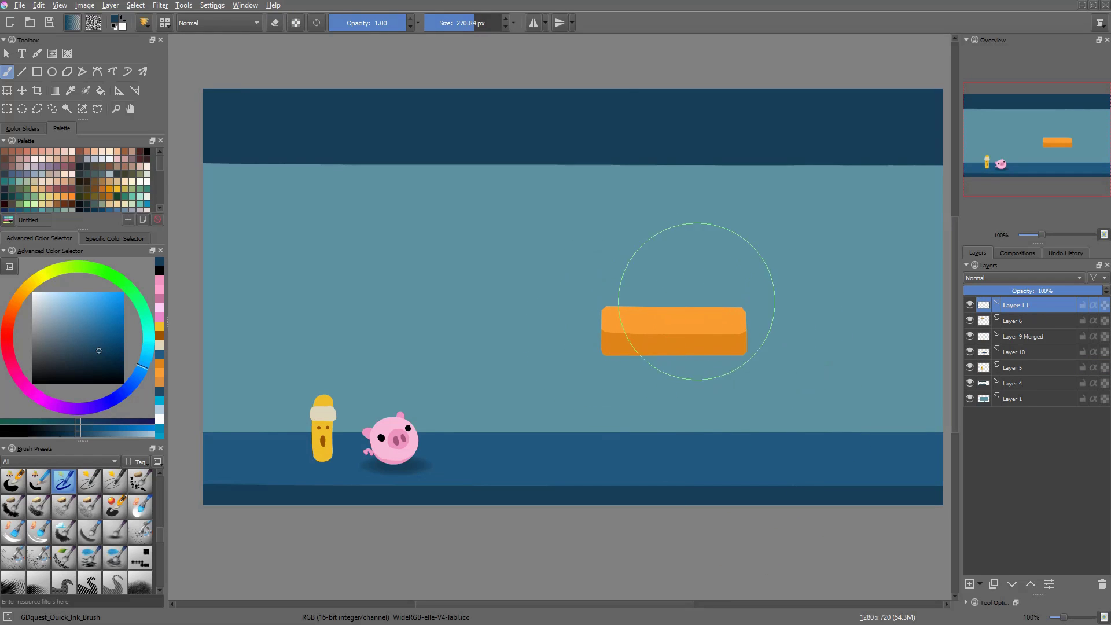
left_click(661, 314, "ctrl")
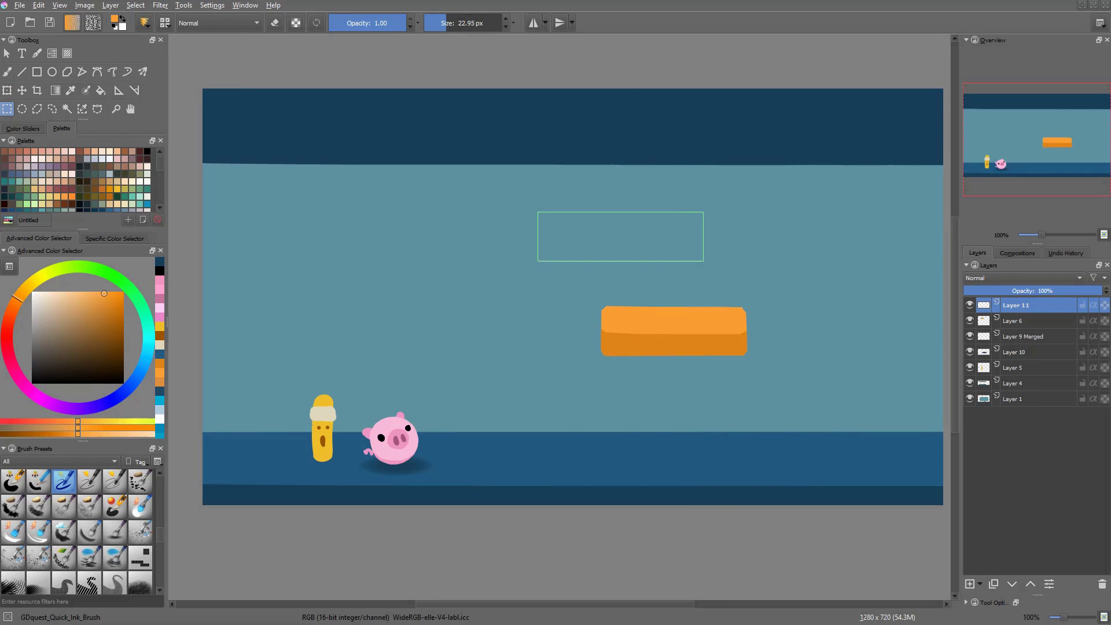
left_click_drag(661, 251, 672, 241)
key("shift+BackSpace")
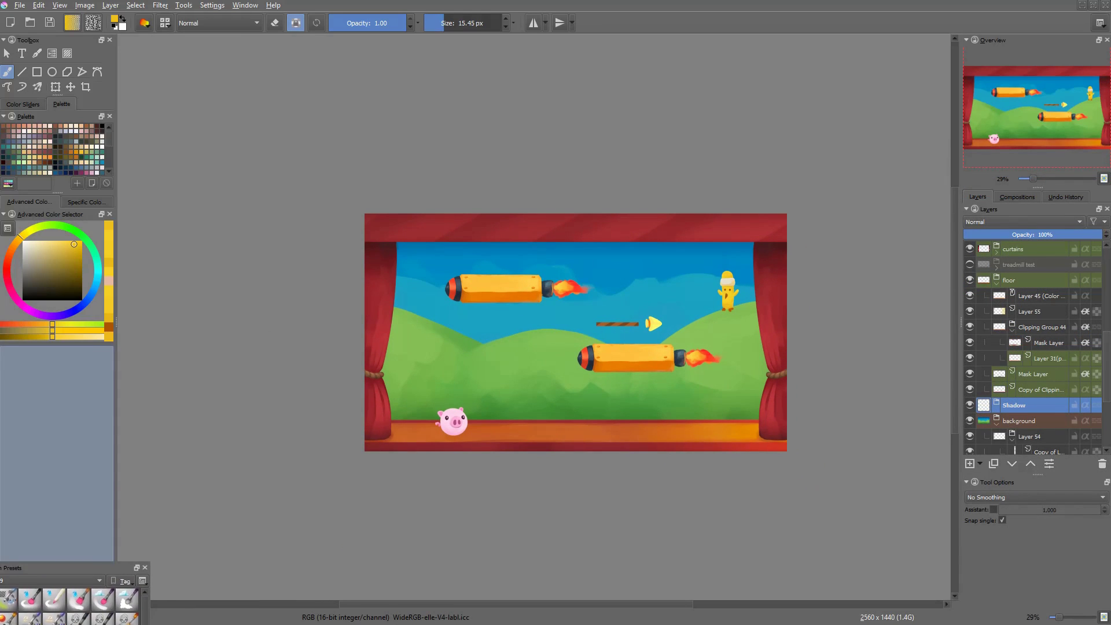
key("2")
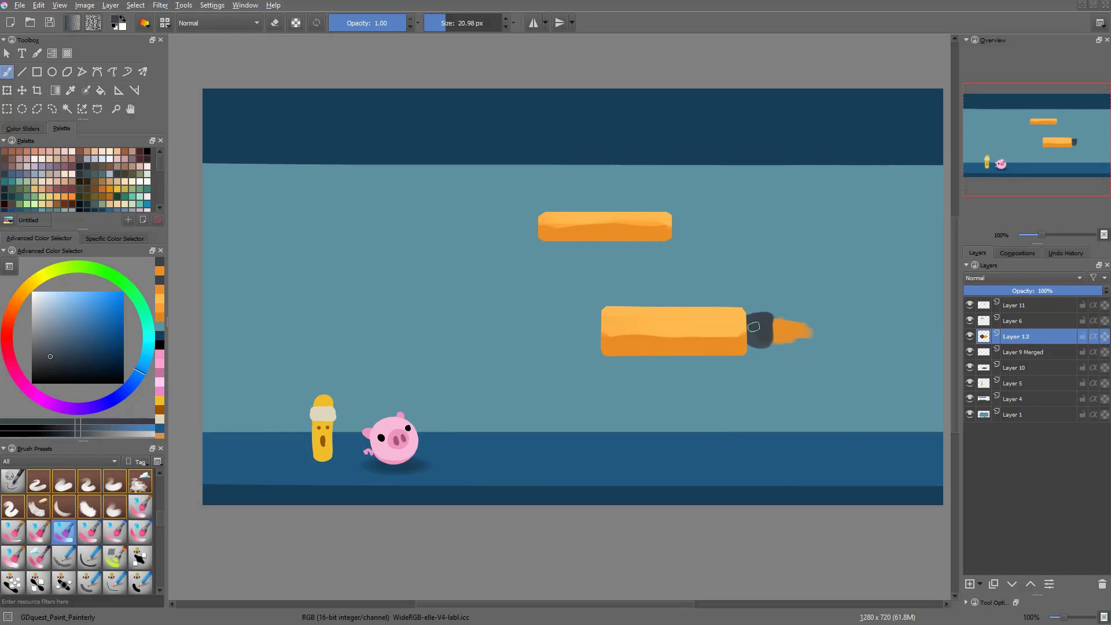
Paint the flame behind the lower platform's nozzle bright red with the 20.98 px Painterly brush
right_click(794, 329)
left_click(803, 349)
mouse_move(760, 311)
left_mouse_down()
mouse_move(754, 337)
mouse_move(797, 334)
left_mouse_up()
right_click(811, 420)
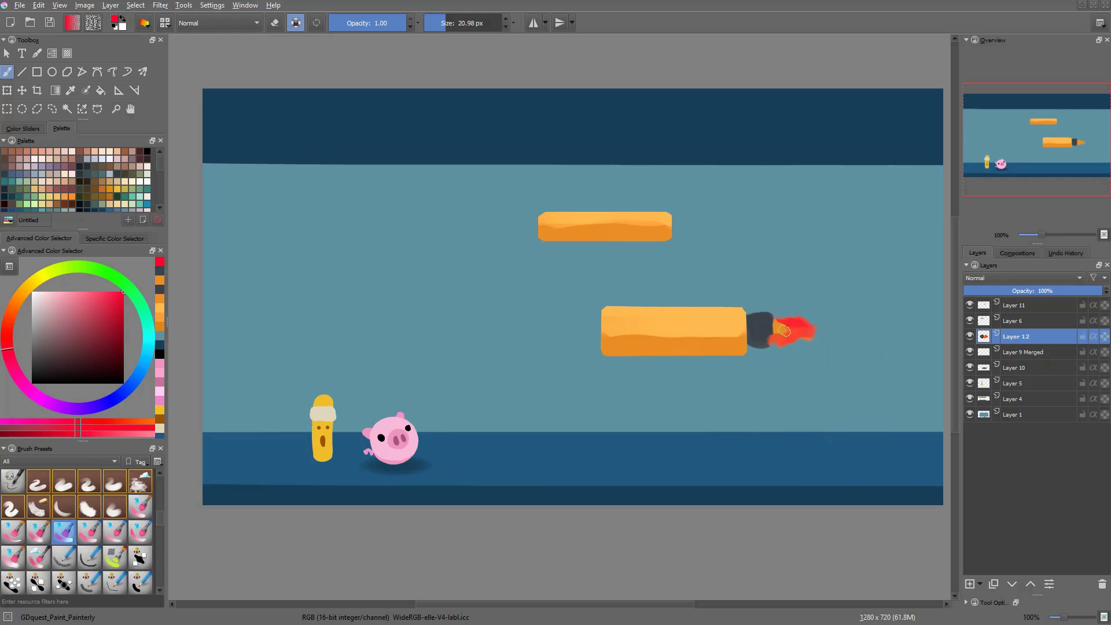
Add a light orange and yellow core to the flame with a 4.69 px brush, then tidy the nozzle with its sampled dark grey
right_click(816, 337)
left_click(855, 313)
right_click(753, 320)
right_click(746, 319)
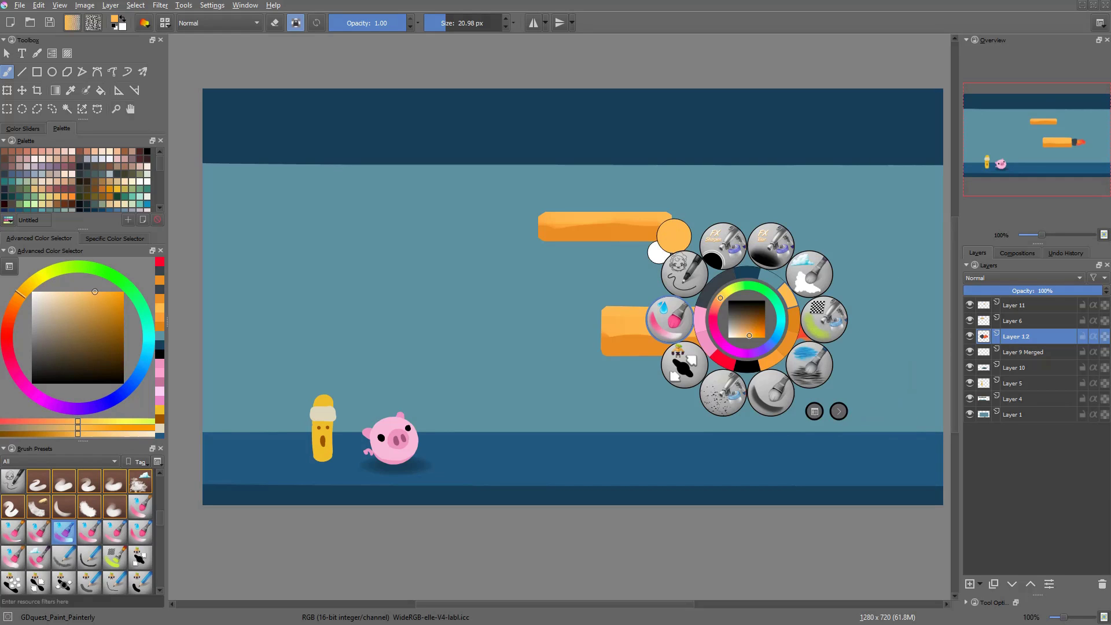
left_click(724, 294)
right_click(781, 339)
mouse_move(781, 338)
left_mouse_down()
mouse_move(770, 338)
mouse_move(779, 331)
left_mouse_up()
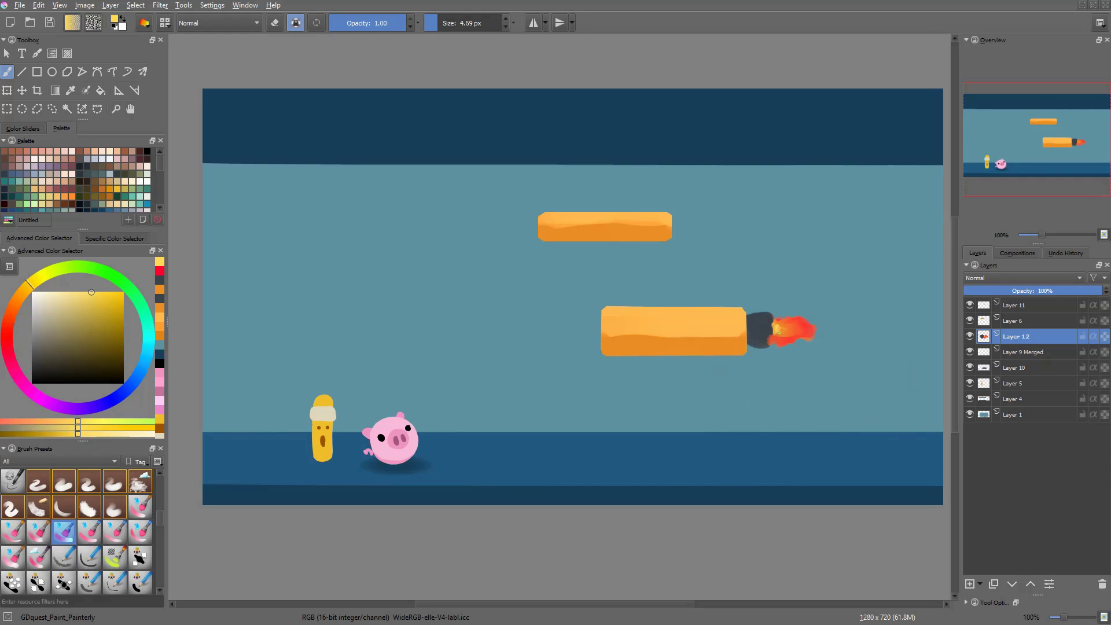
left_click(760, 331, "ctrl")
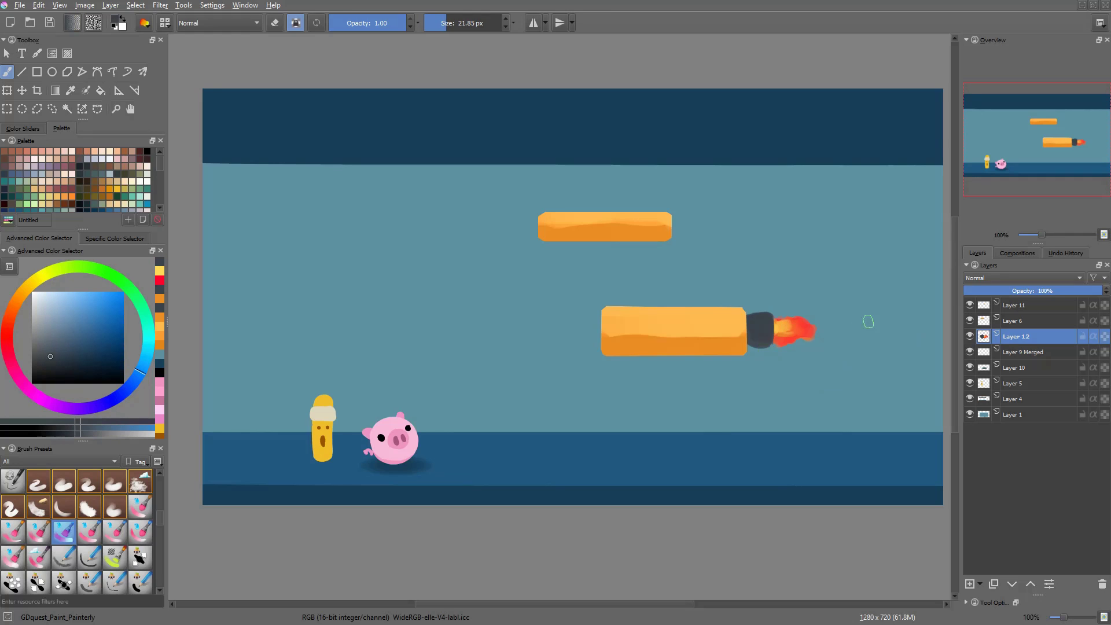
Select the nozzle and flame area beside the lower platform freehand, transform the selection slightly, and deselect it
left_click_drag(662, 260, 661, 238)
key("l")
left_click_drag(769, 303, 794, 371)
key("ctrl+t")
mouse_move(790, 302)
left_mouse_down()
mouse_move(774, 303)
mouse_move(793, 312)
left_mouse_up()
key("Return")
key("ctrl+shift+a")
Sample a colour just below the flame and add a short touch-up stroke there with a smaller brush
key("b")
left_click(808, 362, "ctrl")
left_click_drag(808, 362, 797, 362, "shift")
left_click_drag(801, 361, 809, 356)
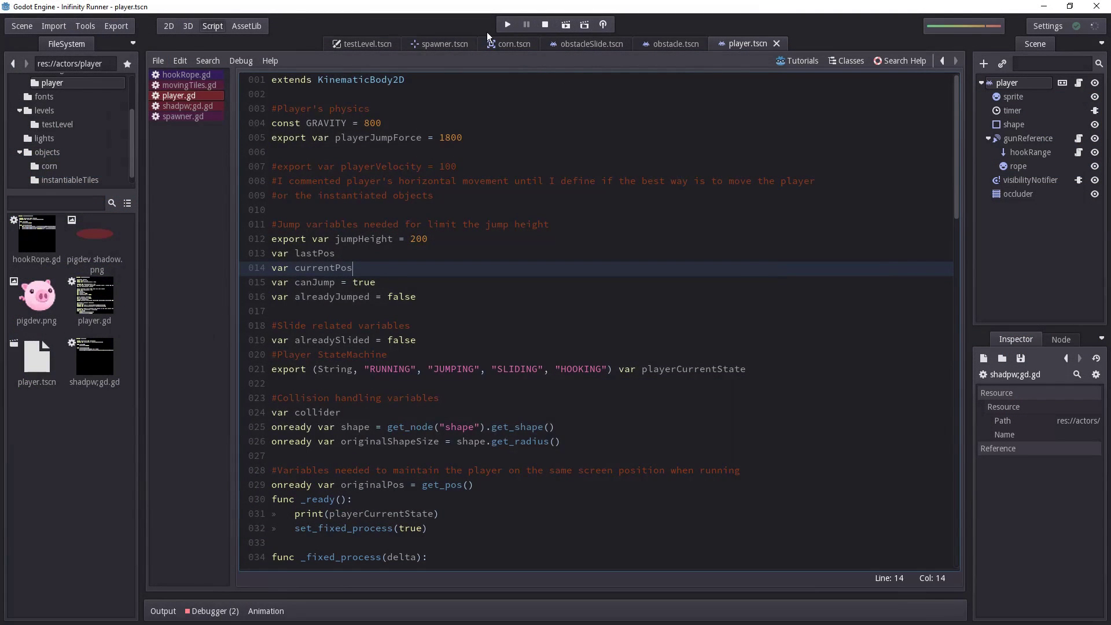
Switch to Godot, run the Infinity Runner prototype, test the hook by firing it upward several times, and stop the game
key("F5")
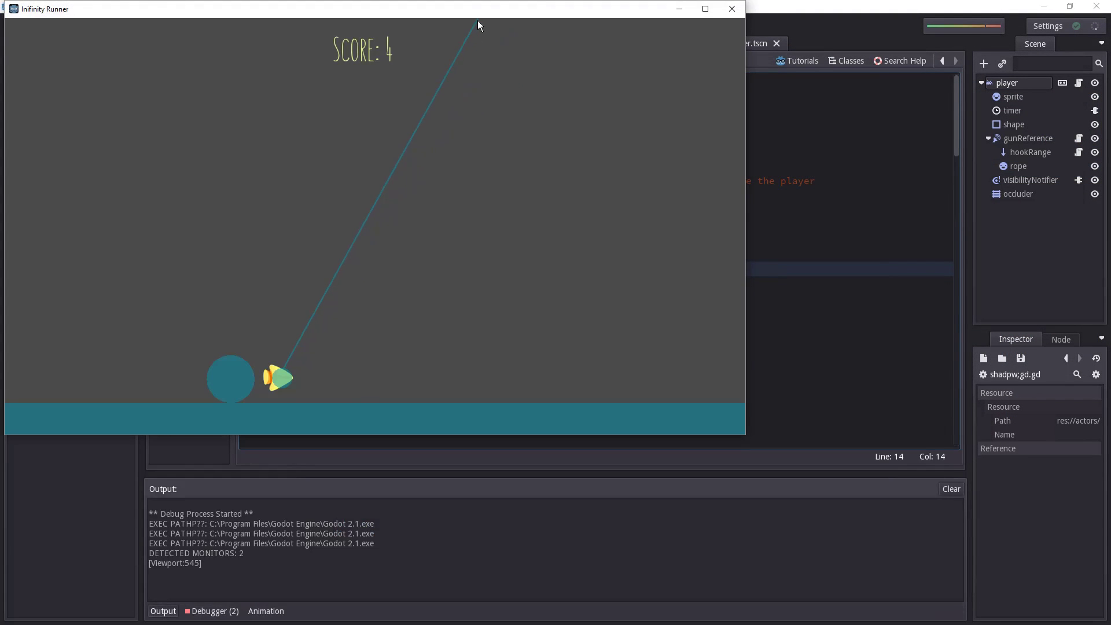
left_click_drag(477, 20, 682, 61)
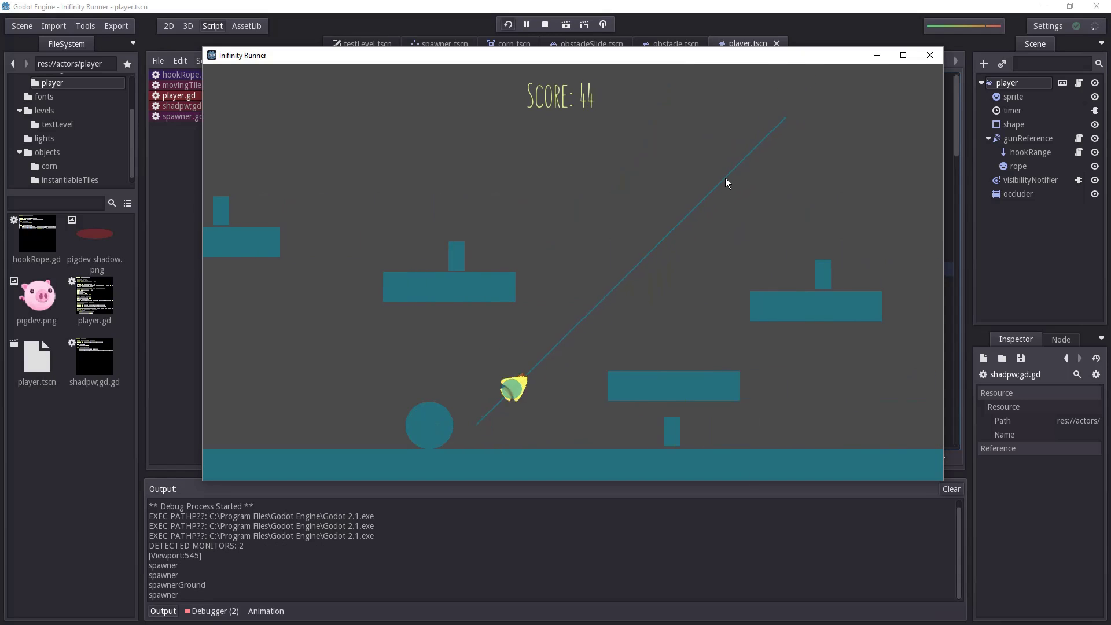
left_click(641, 162)
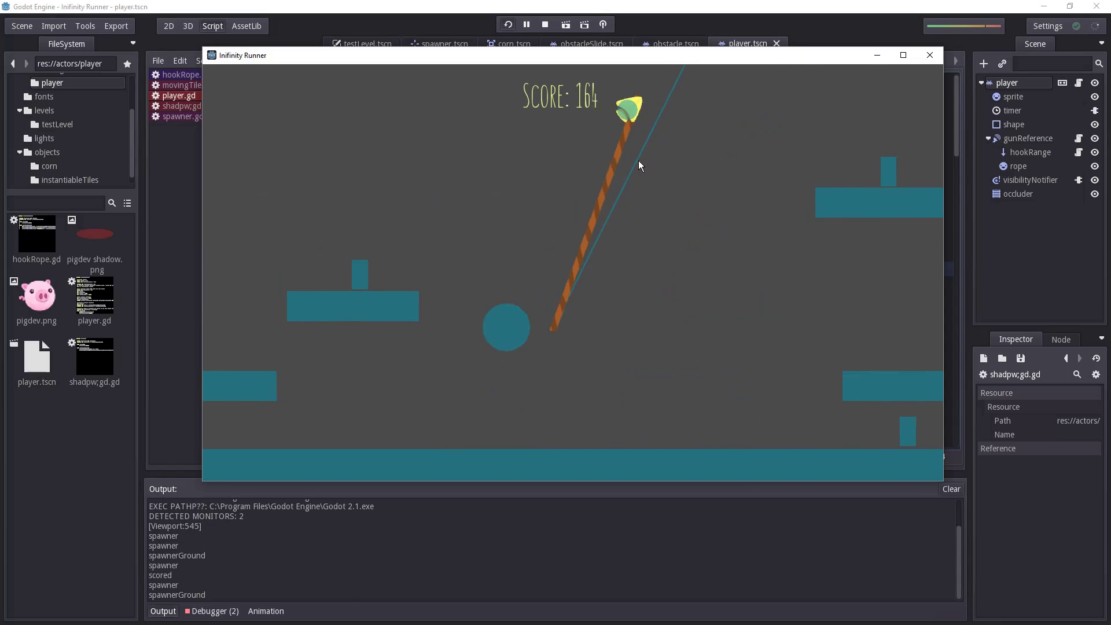
left_click(642, 154)
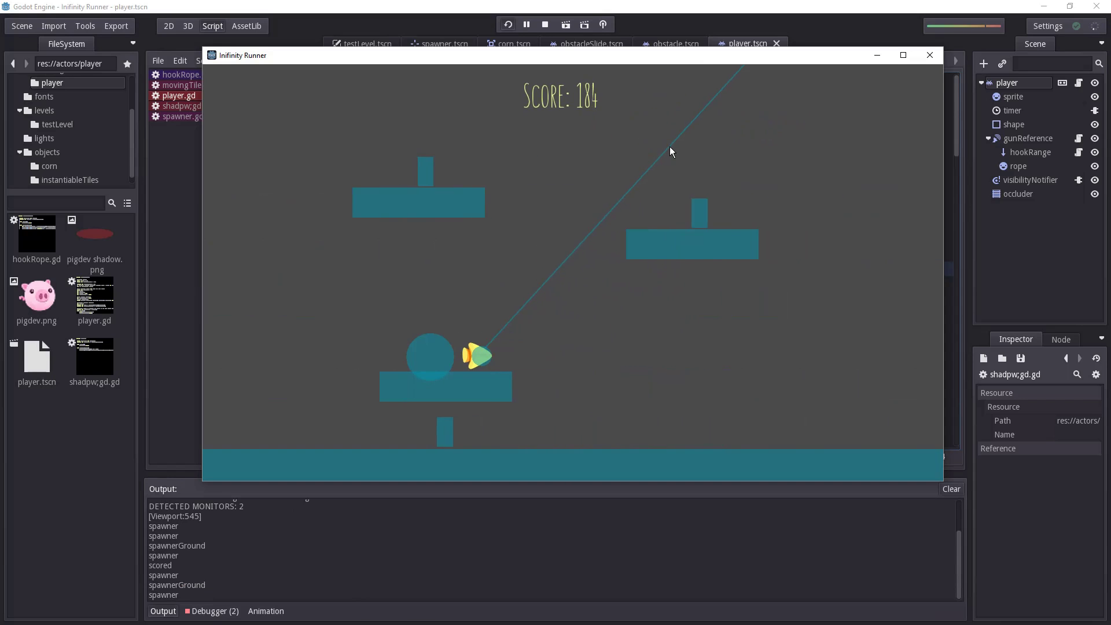
left_click(659, 149)
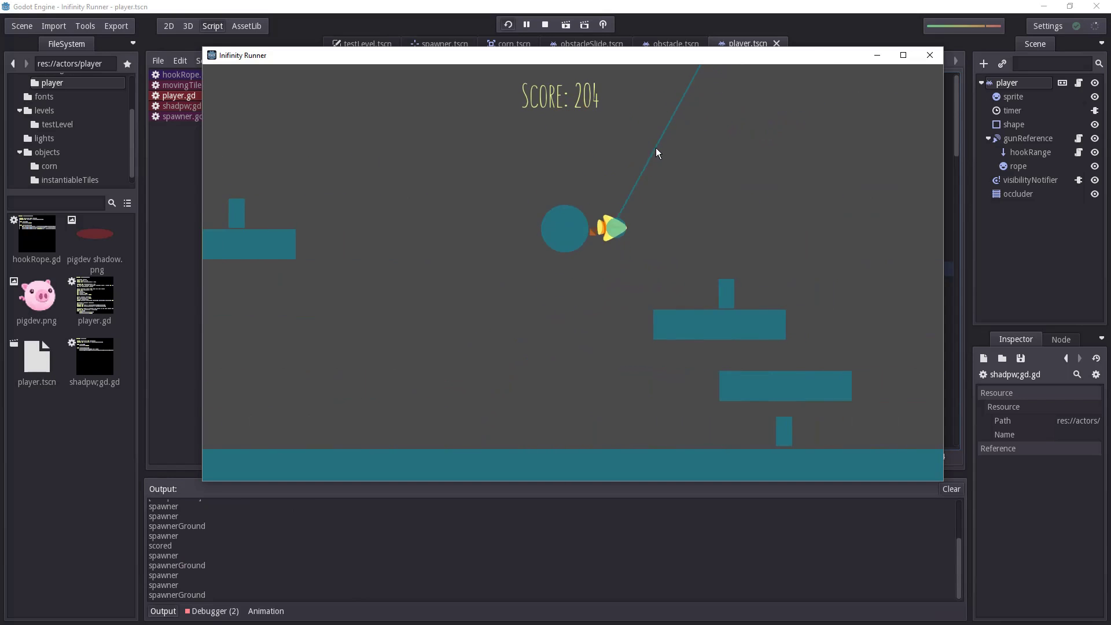
left_click(655, 146)
key("F8")
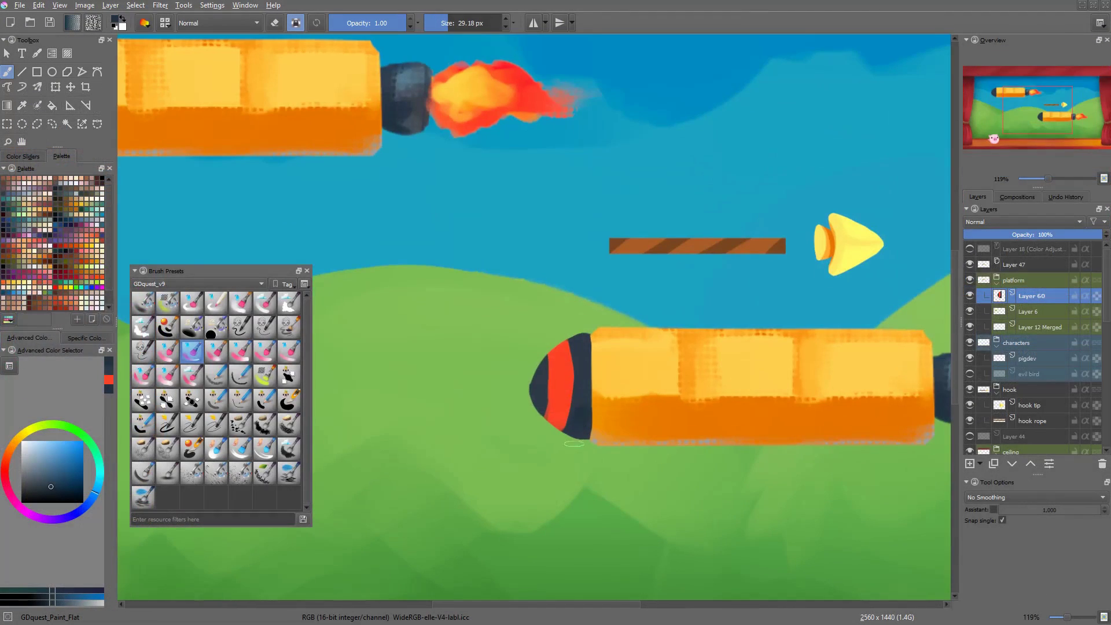
Back in Krita, shade the red stripe on the lower rocket's nose with darker red at 29.18 px, blending at 0.70 opacity
left_click(562, 373, "ctrl")
right_click(563, 401)
left_click_drag(578, 387, 576, 400)
left_click(677, 332)
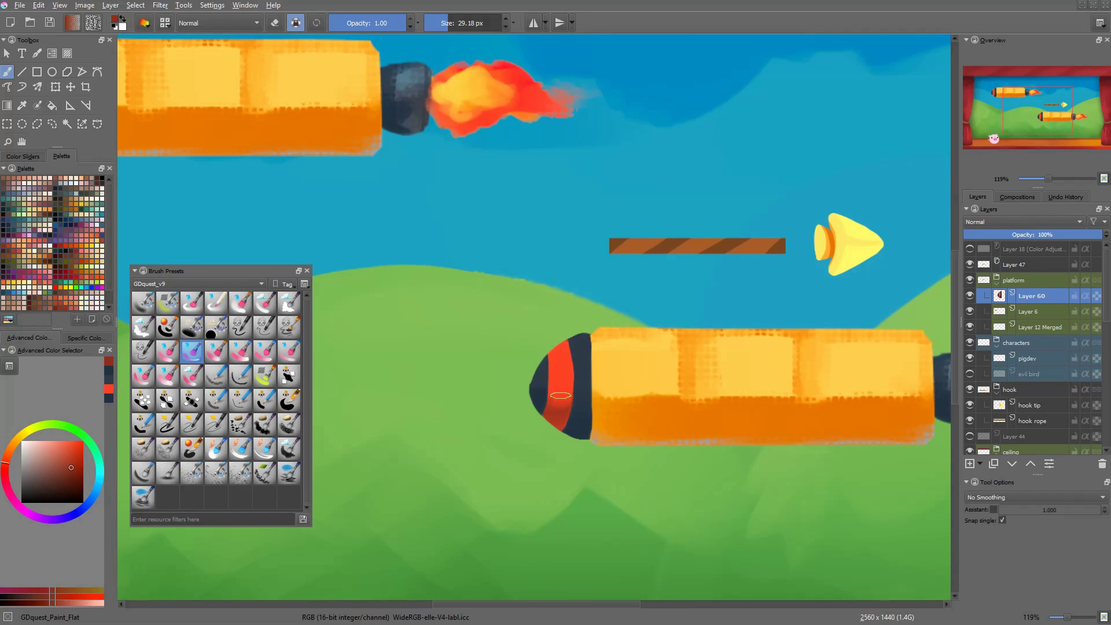
left_click(560, 407, "ctrl")
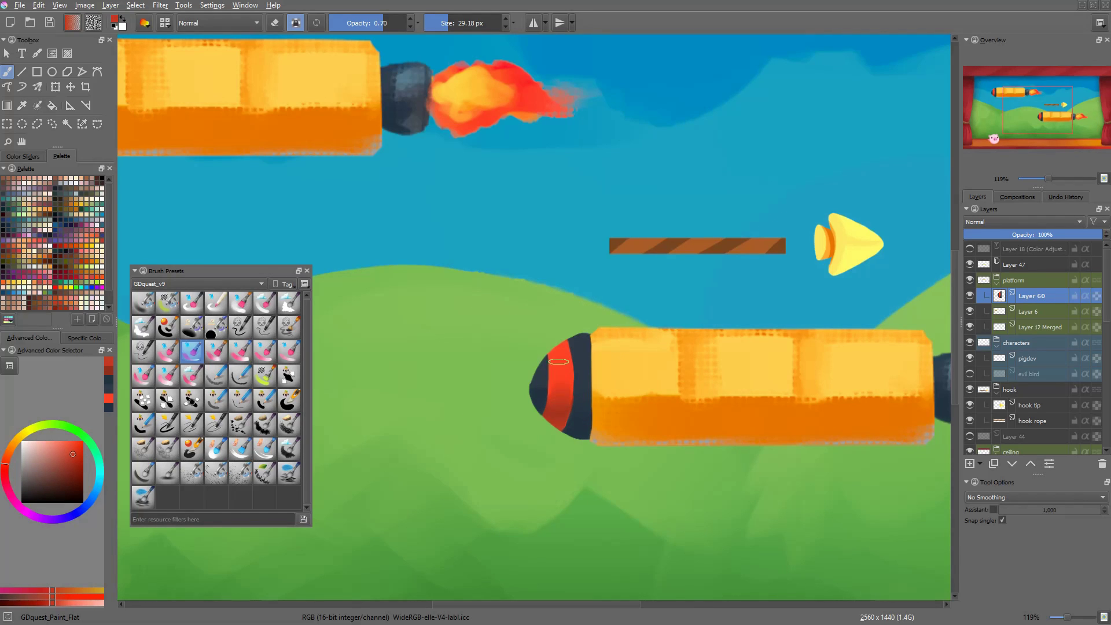
left_click(557, 400, "ctrl")
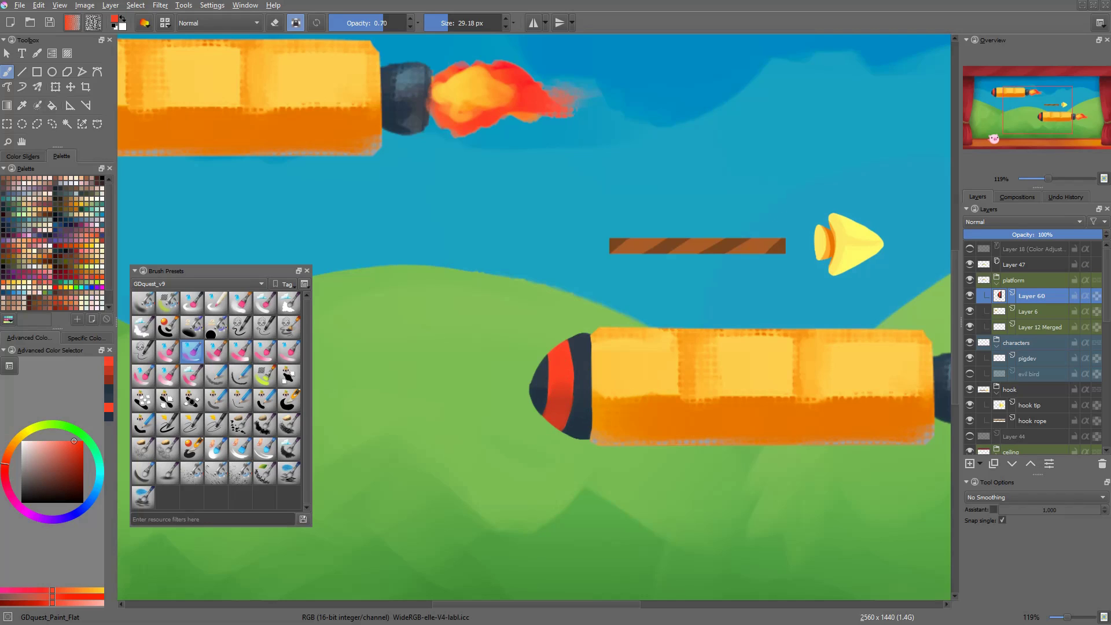
left_click(559, 407, "ctrl")
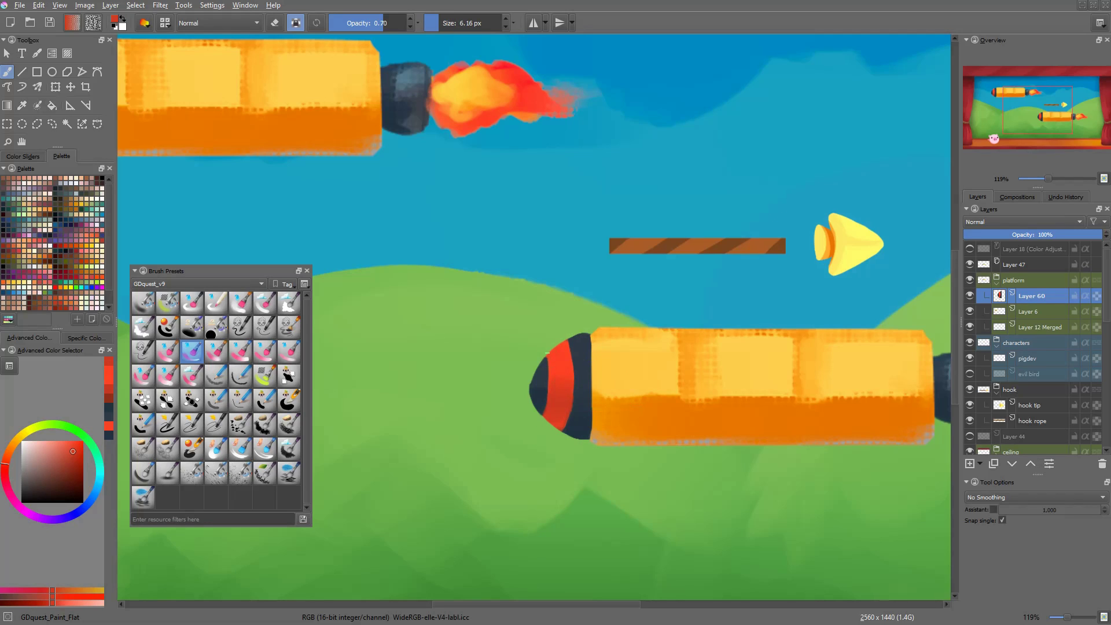
Darken the lower part of the nose's dark band with a deeper shade of its sampled blue-grey at 21.09 px
left_click(579, 351, "ctrl")
right_click(575, 425)
right_click(576, 426)
left_click_drag(575, 429, 586, 429, "shift")
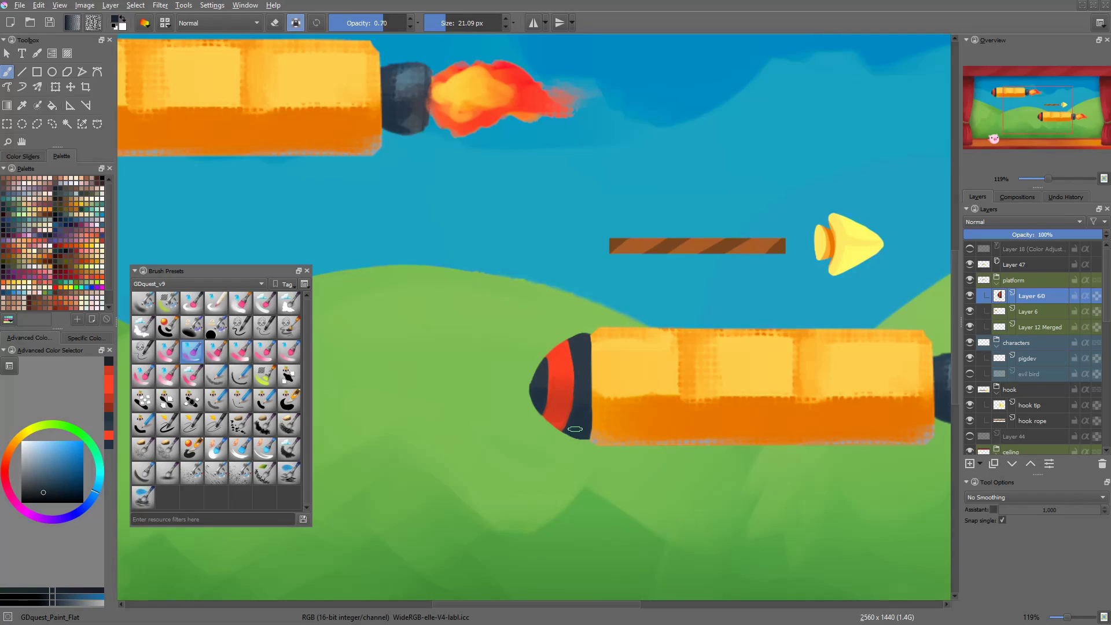
Paint a pale blue highlight on the upper part of the nose's dark band at 9.44 px and 0.90 opacity, and blend it
left_click(583, 349, "ctrl")
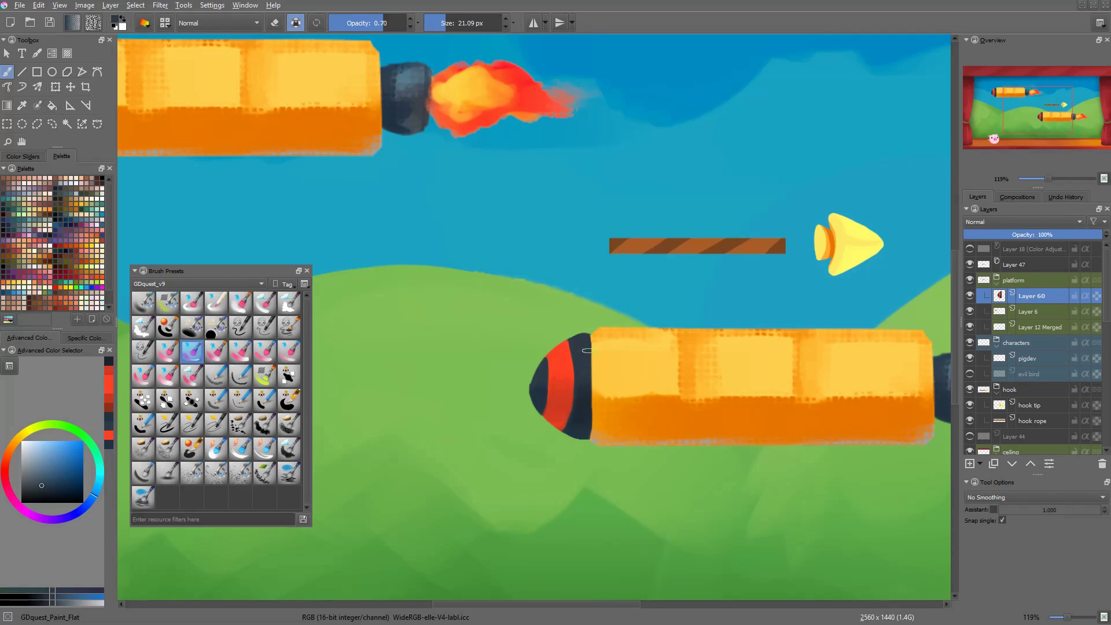
right_click(591, 356)
left_click(582, 347)
right_click(582, 347)
left_click_drag(587, 350, 581, 375, "shift")
key("o")
key("o")
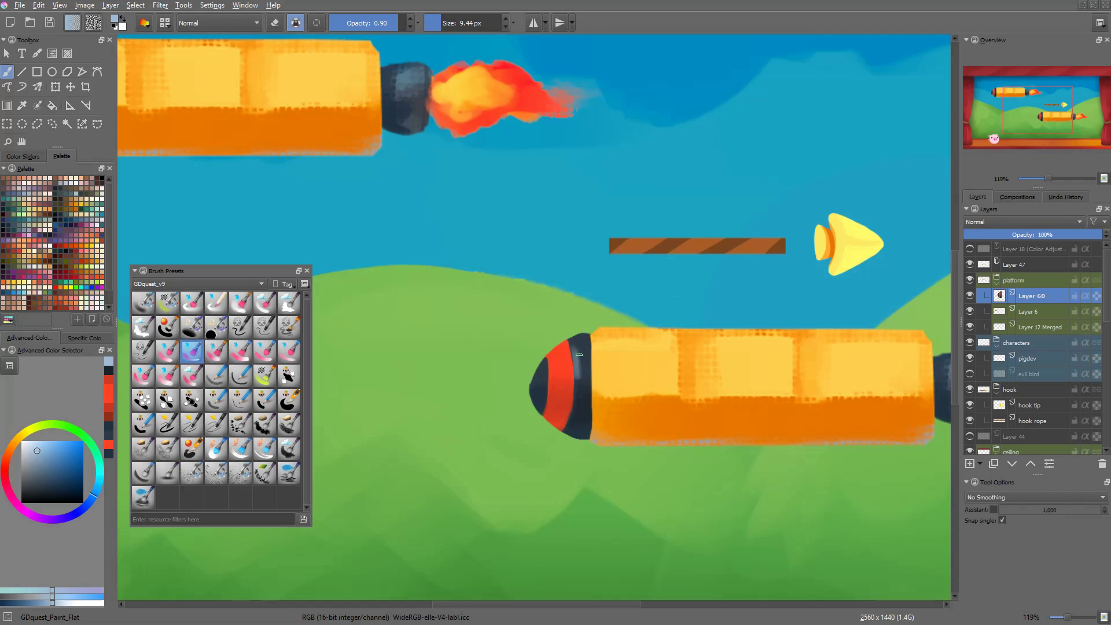
left_click(582, 368, "ctrl")
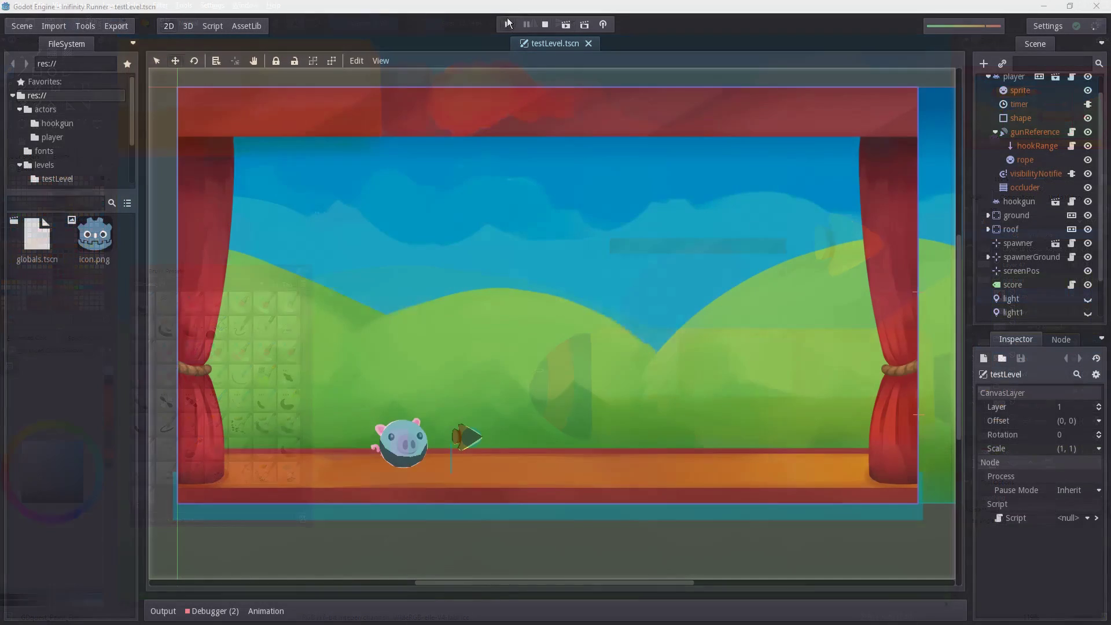
Switch to Godot and play-test the testLevel scene with the painted art, firing the hook and jumping among the rocket platforms
left_click(502, 21)
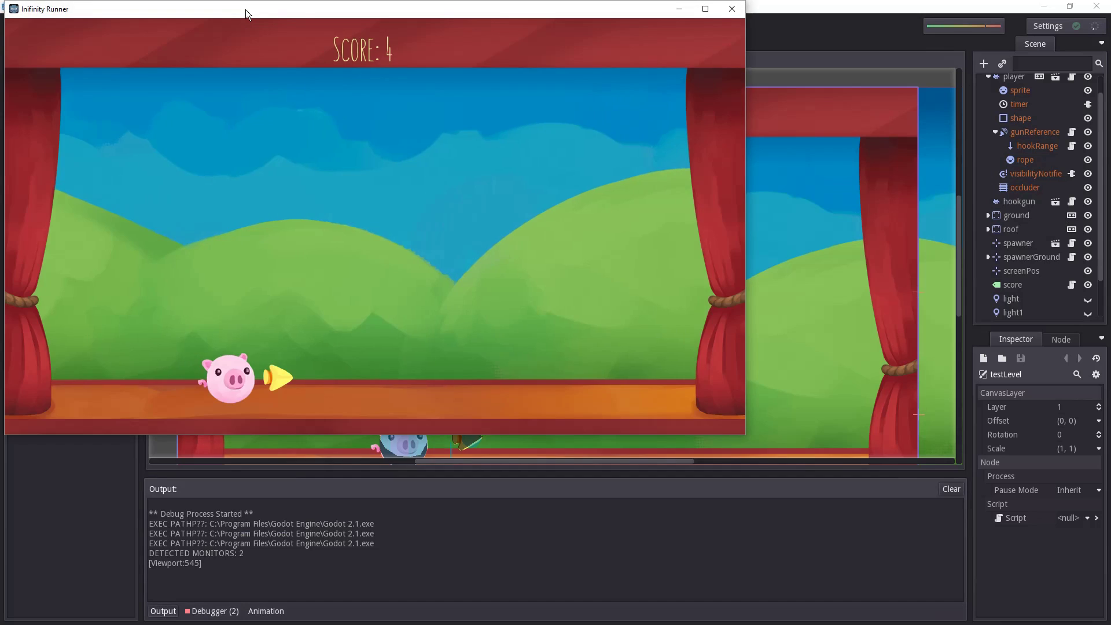
left_click_drag(245, 9, 413, 62)
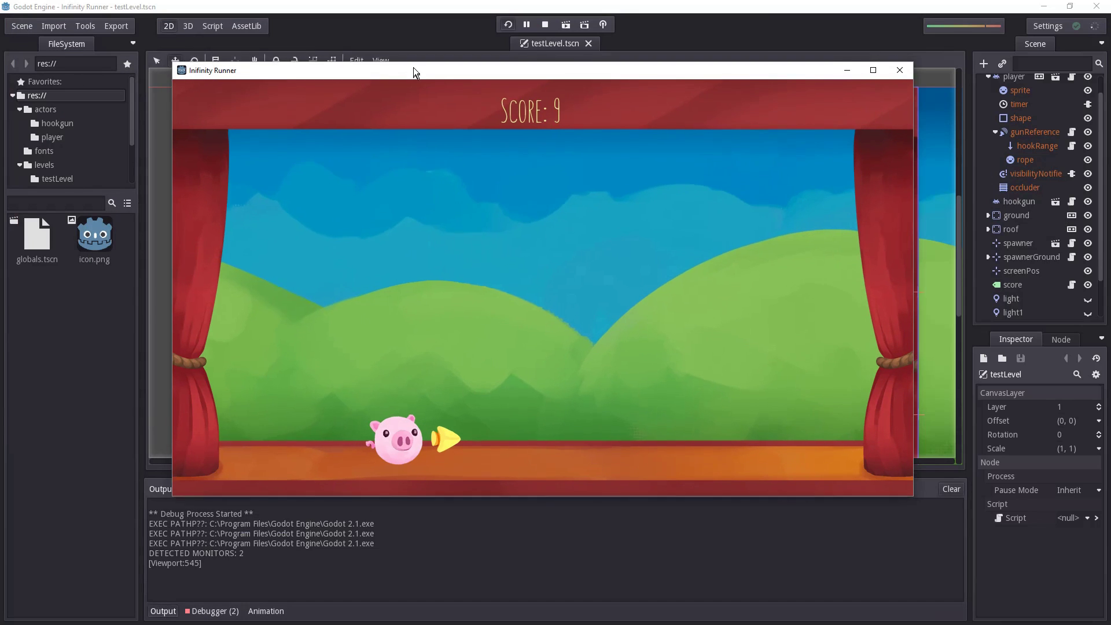
left_click(500, 88)
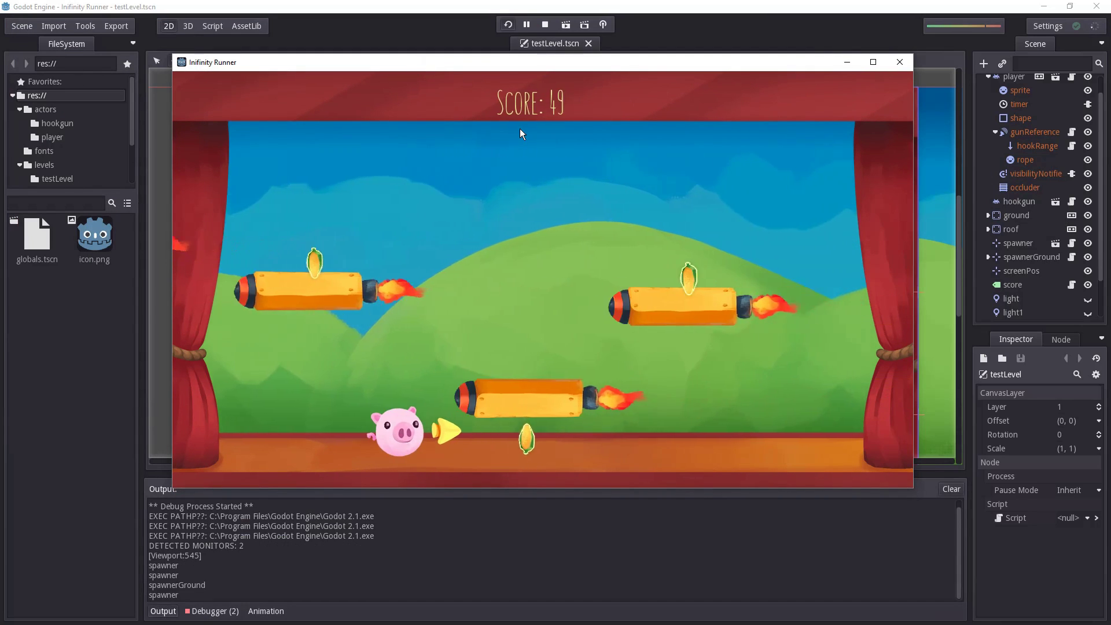
left_click(604, 134)
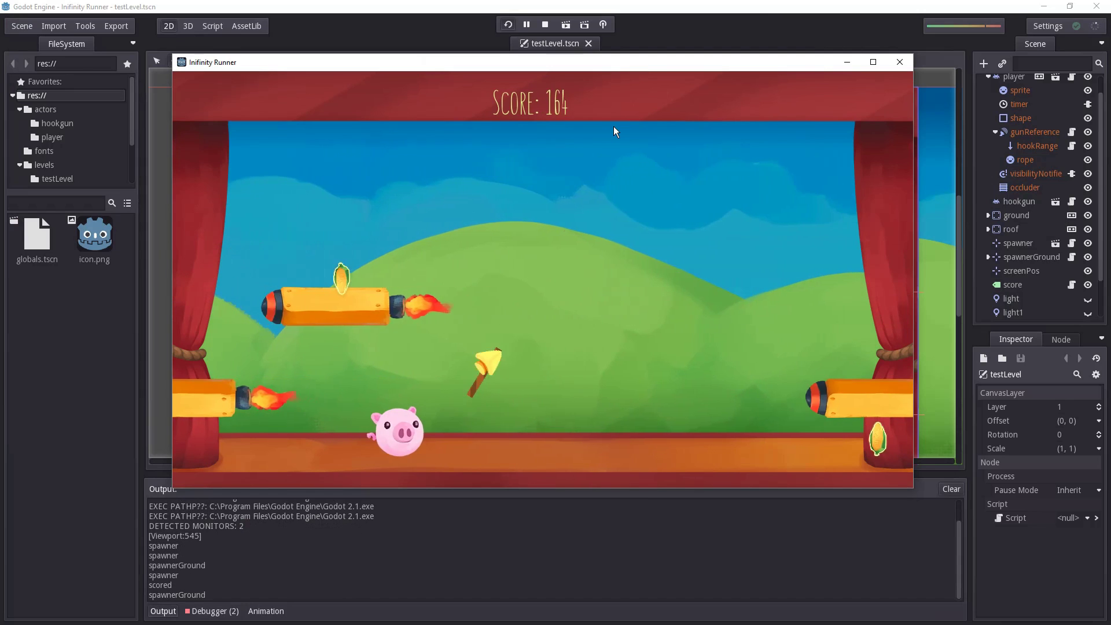
left_click(643, 122)
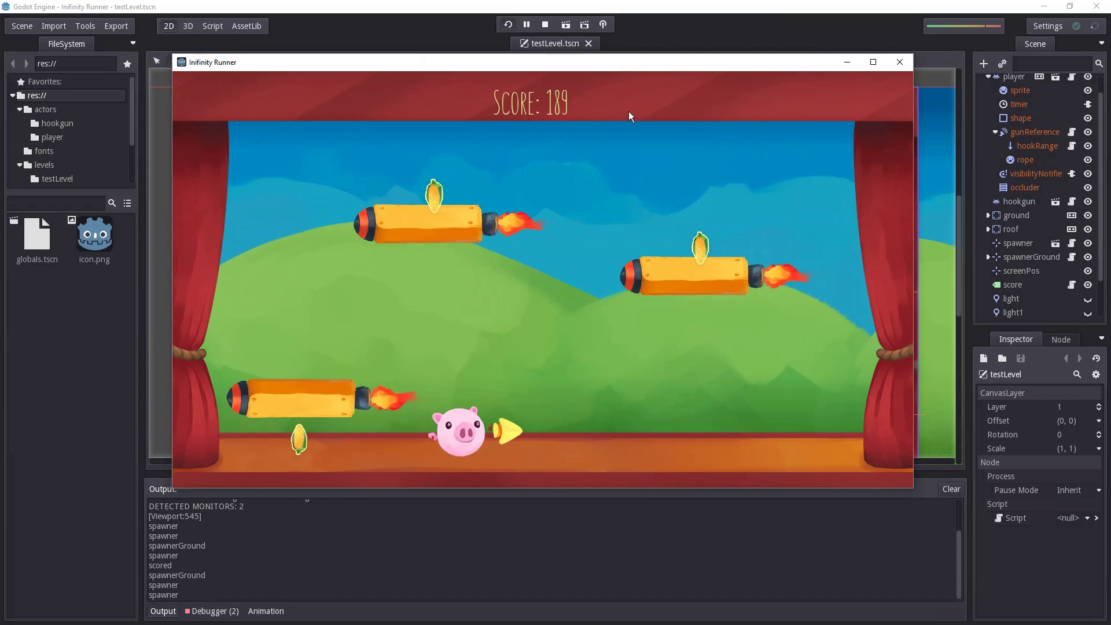
key("space")
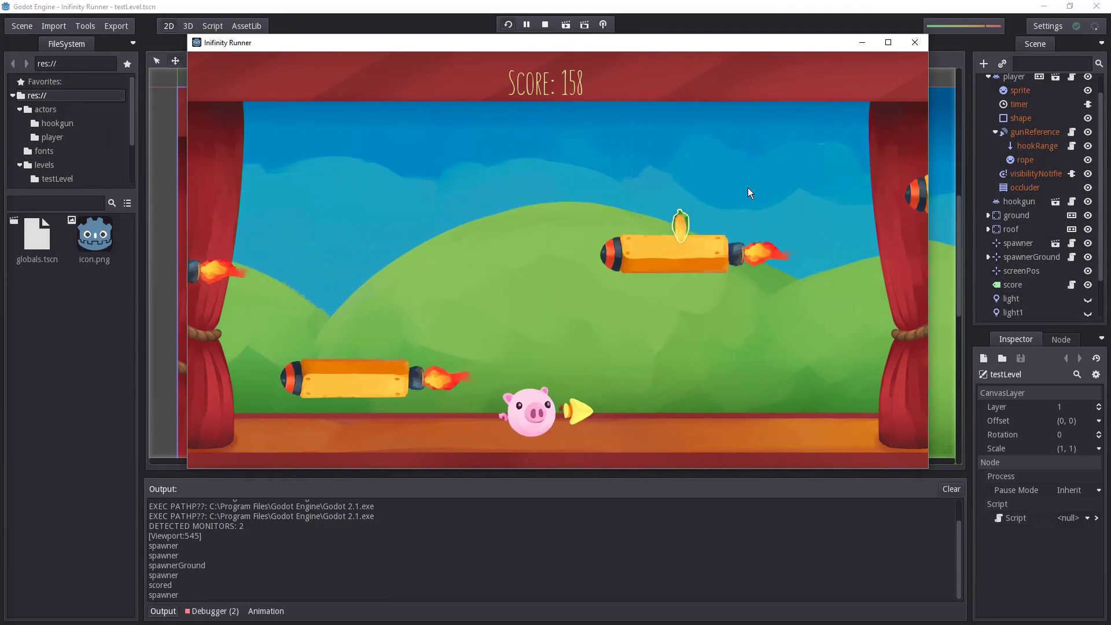
left_click(729, 189)
left_click(635, 164)
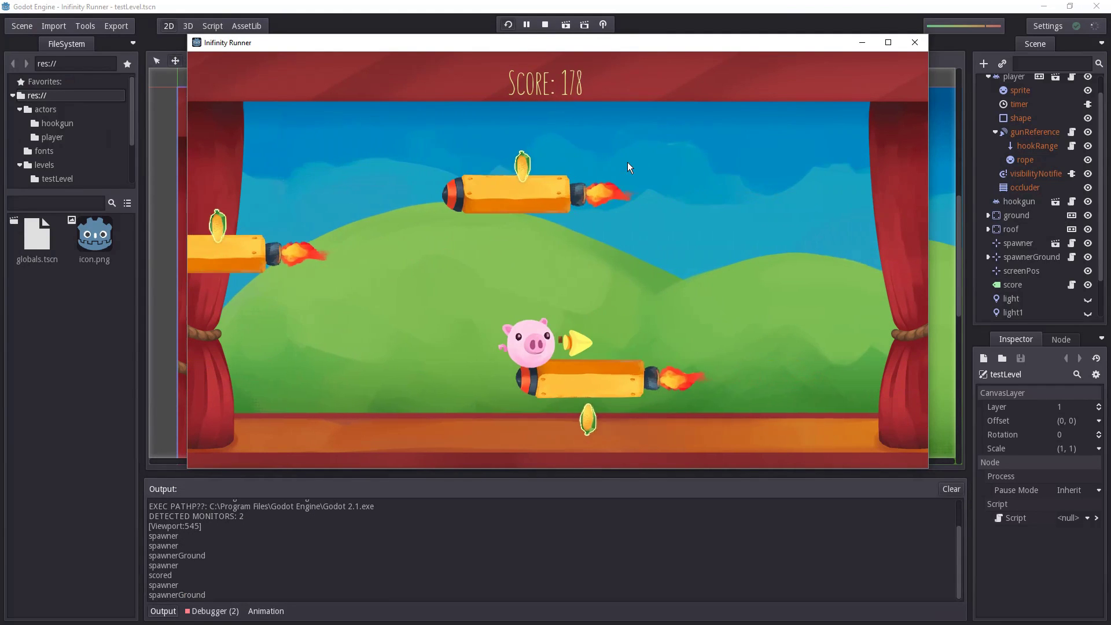
Fire the hook toward the upper edge of the stage in the running game
left_click(657, 101)
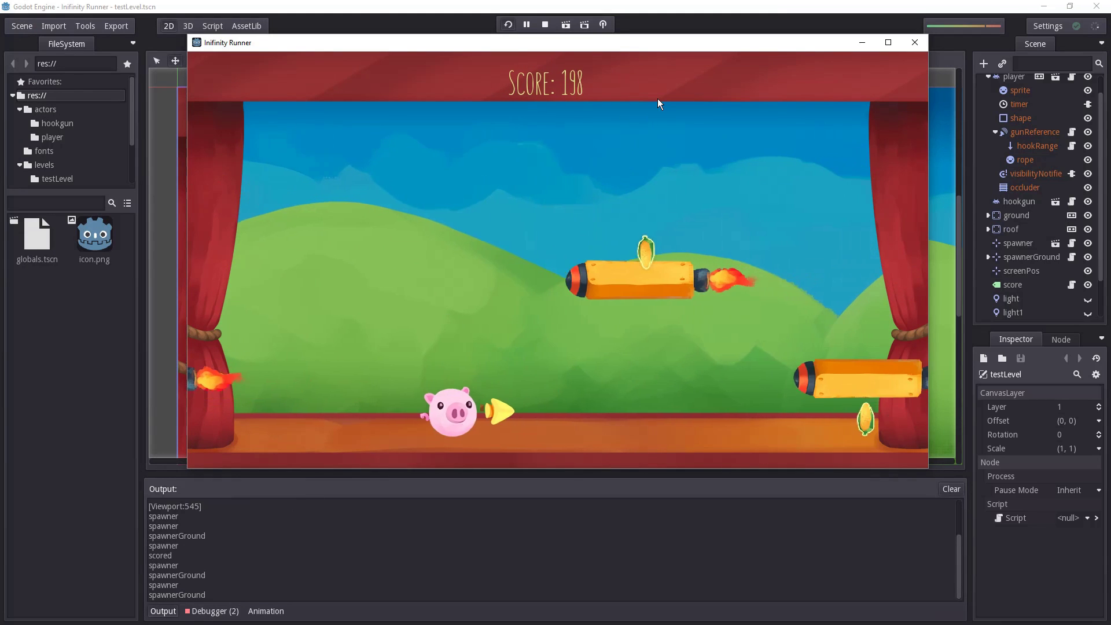
left_click(658, 107)
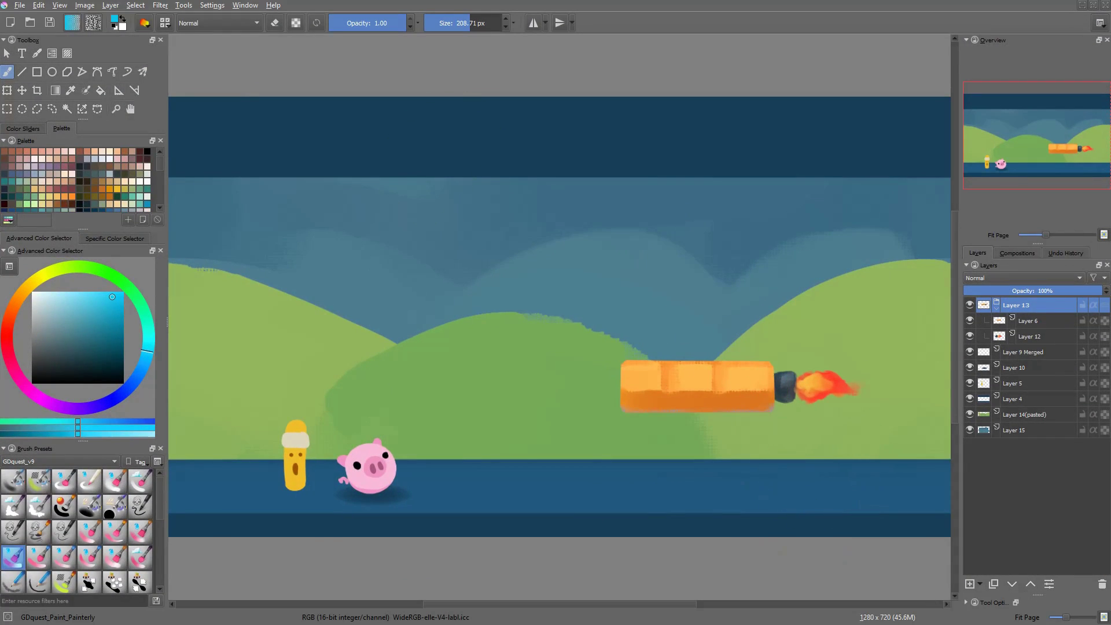
Switch to Krita and open a second view of Game concept.kra
left_click(246, 6)
mouse_move(267, 32)
left_click(521, 31)
Cascade the two Game concept.kra views and drag their windows apart
left_click(246, 5)
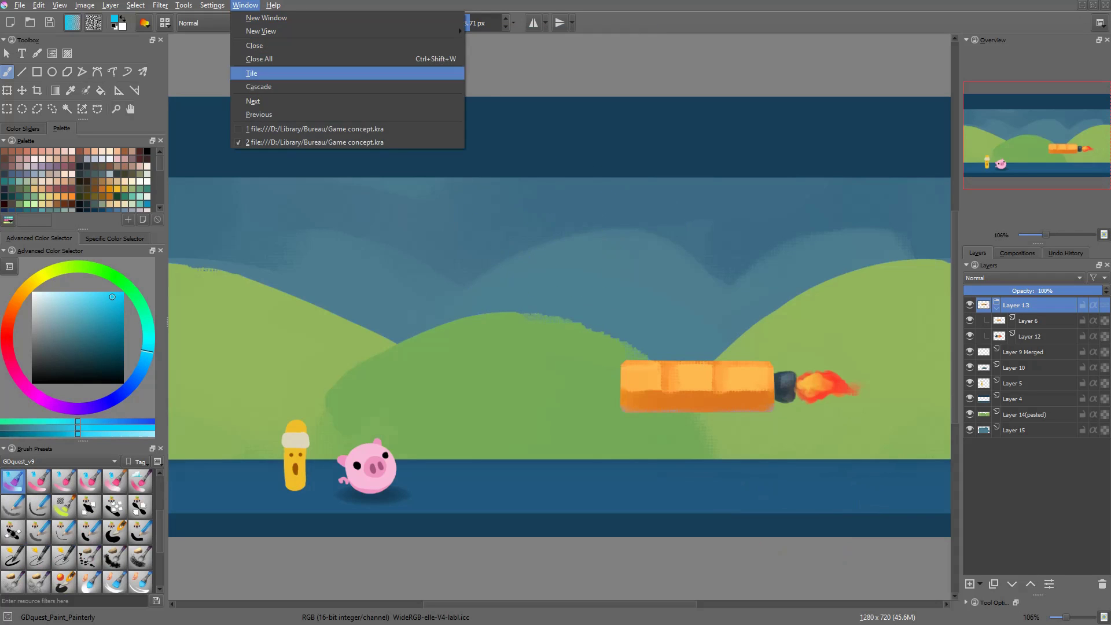
left_click(251, 86)
left_click_drag(226, 54, 462, 48)
left_click_drag(194, 43, 247, 163)
left_click_drag(474, 48, 1108, 57)
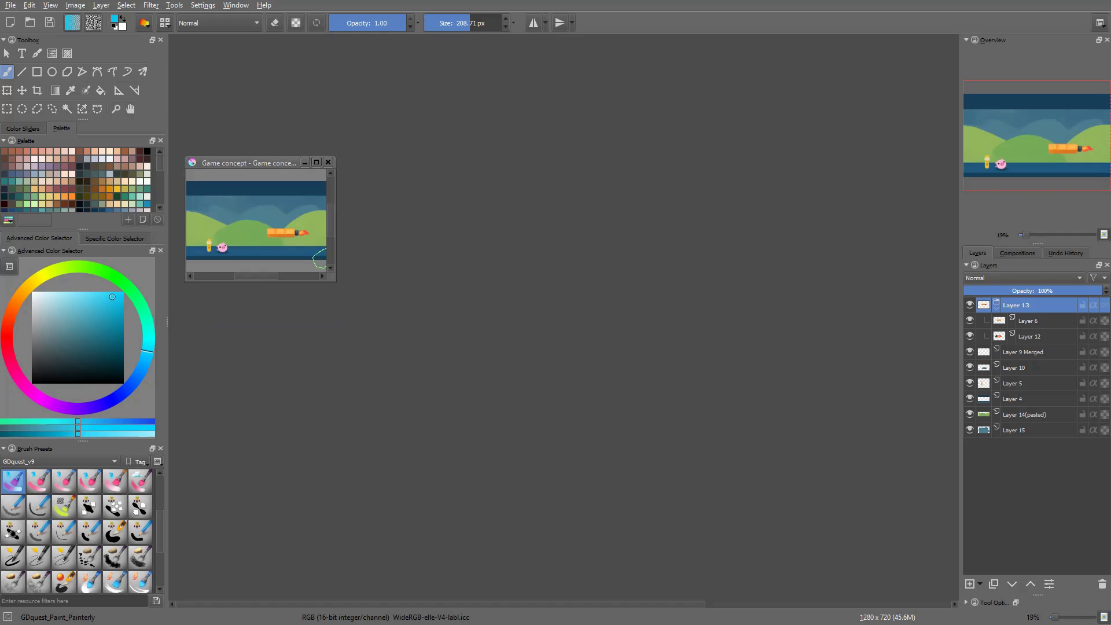
Tile the two views side by side and turn on greyscale soft proofing in one of them
left_click(236, 5)
left_click(244, 72)
key("ctrl+y")
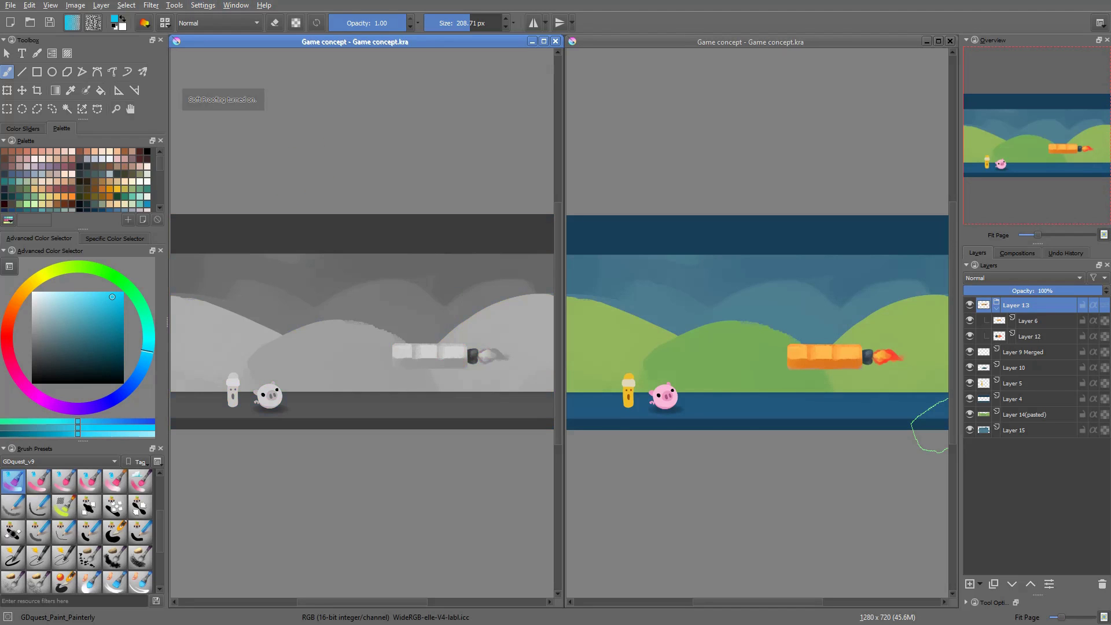
Make the green hills layer, Layer 14(pasted), active by picking it from the artwork in the colour view
left_click(590, 418)
key("r")
left_click(666, 398)
key("r")
left_click(922, 348)
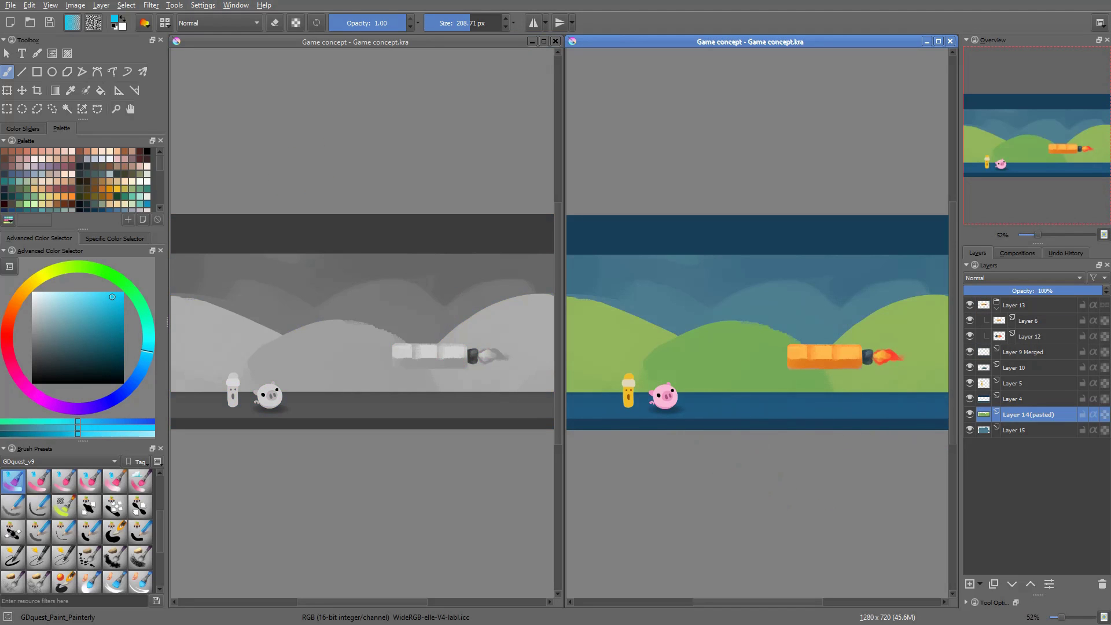
Try a Multiply gradient over the hills using a green sampled from the artwork
key("slash")
key("g")
left_click(725, 384, "ctrl")
right_click(724, 384)
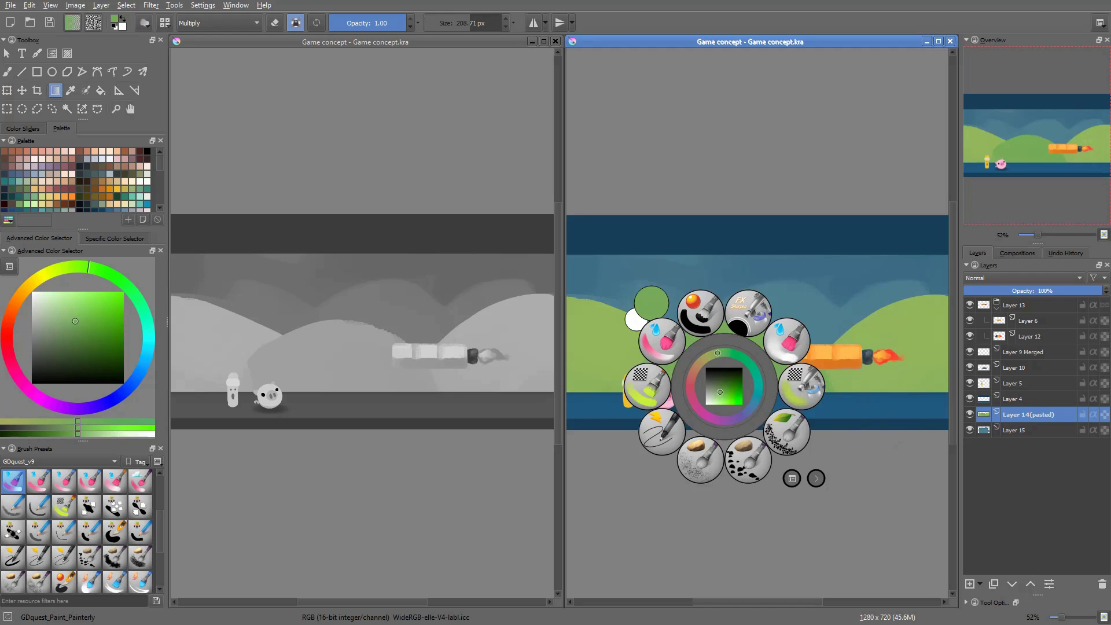
left_click(856, 374, "ctrl")
mouse_move(747, 463)
left_mouse_down()
mouse_move(746, 324)
mouse_move(704, 331)
left_mouse_up()
key("ctrl+z")
Try several brush strokes on the hills with a newly sampled green
key("b")
left_click(714, 341, "ctrl")
mouse_move(566, 296)
left_mouse_down()
mouse_move(611, 296)
mouse_move(499, 297)
mouse_move(581, 321)
mouse_move(571, 316)
left_mouse_up()
key("ctrl+z")
mouse_move(592, 326)
left_mouse_down()
mouse_move(600, 332)
mouse_move(569, 322)
left_mouse_up()
key("ctrl+z")
key("ctrl+z")
left_click_drag(511, 298, 527, 307)
mouse_move(544, 310)
left_mouse_down()
mouse_move(572, 322)
mouse_move(585, 345)
left_mouse_up()
key("ctrl+z")
key("ctrl+z")
Sample a hill colour, set the brush to Normal blending and paint strokes over the hill
left_click(517, 309, "ctrl")
key("alt+shift+n")
mouse_move(512, 309)
left_mouse_down()
mouse_move(572, 326)
mouse_move(540, 317)
left_mouse_up()
mouse_move(500, 324)
left_mouse_down()
mouse_move(565, 324)
mouse_move(514, 326)
left_mouse_up()
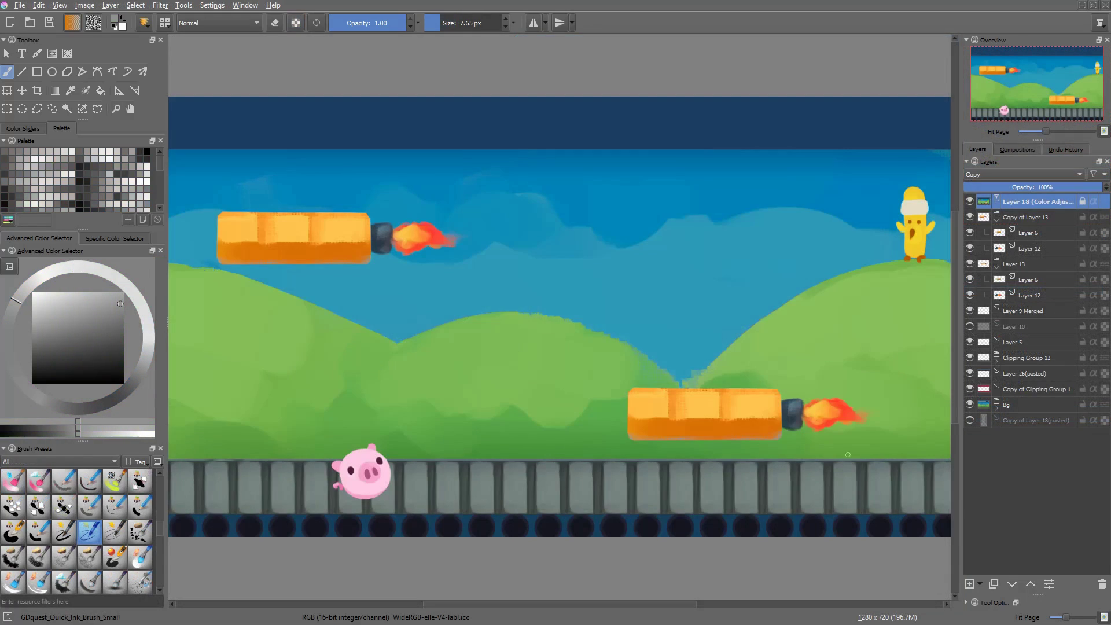
Hide Clipping Group 12 and Layer 26(pasted) while keeping the bird's Layer 5 shown
left_click(969, 342)
left_click(970, 357)
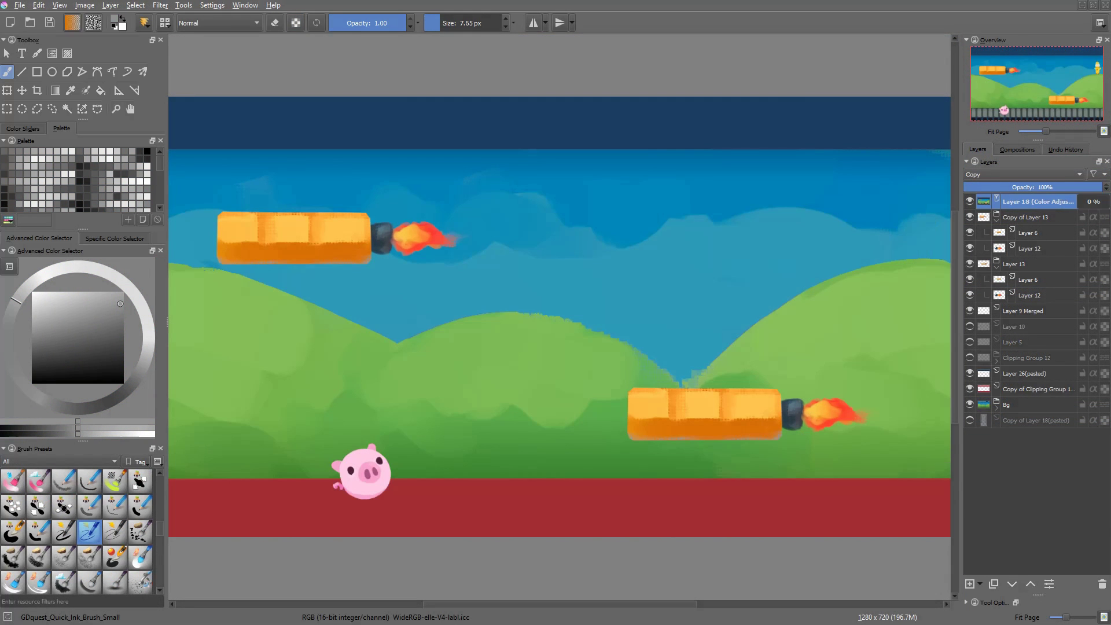
left_click(970, 342)
left_click(969, 373)
Shift the hue of the red ceiling and floor group slightly toward negative with an HSV/HSL adjustment
left_click(858, 417, "ctrl")
left_click_drag(858, 415, 858, 457, "ctrl")
left_click_drag(858, 457, 755, 446)
left_click(970, 388)
left_click(970, 389)
key("ctrl+u")
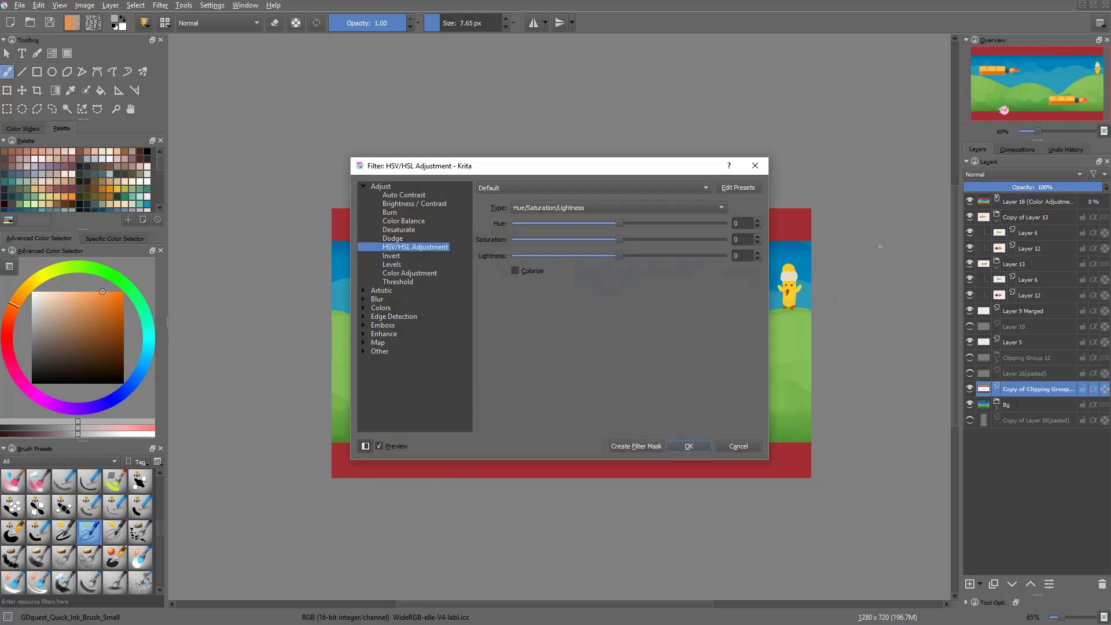
left_click_drag(608, 162, 1016, 143)
mouse_move(1021, 200)
left_mouse_down()
mouse_move(1086, 201)
mouse_move(984, 201)
mouse_move(1003, 201)
left_mouse_up()
key("Return")
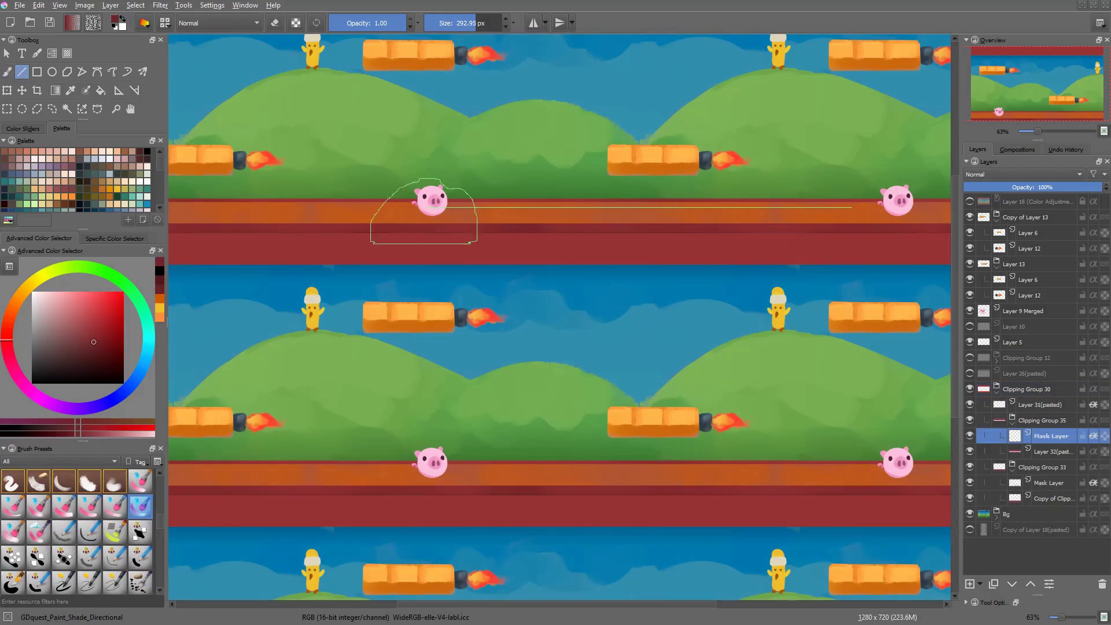
Shade the red front of the stage floor on its Mask Layer with the GDquest_Paint_Shade_Directional brush at 292.95 px
left_click_drag(423, 210, 426, 209)
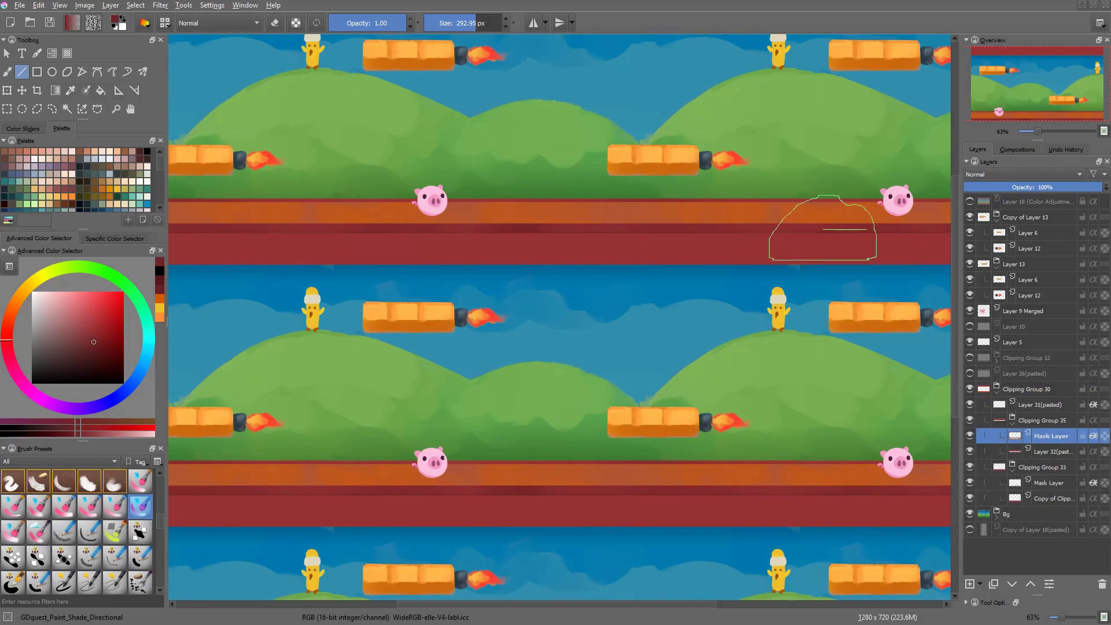
key("ctrl+z")
key("b")
scroll(720, 353, "down", 3)
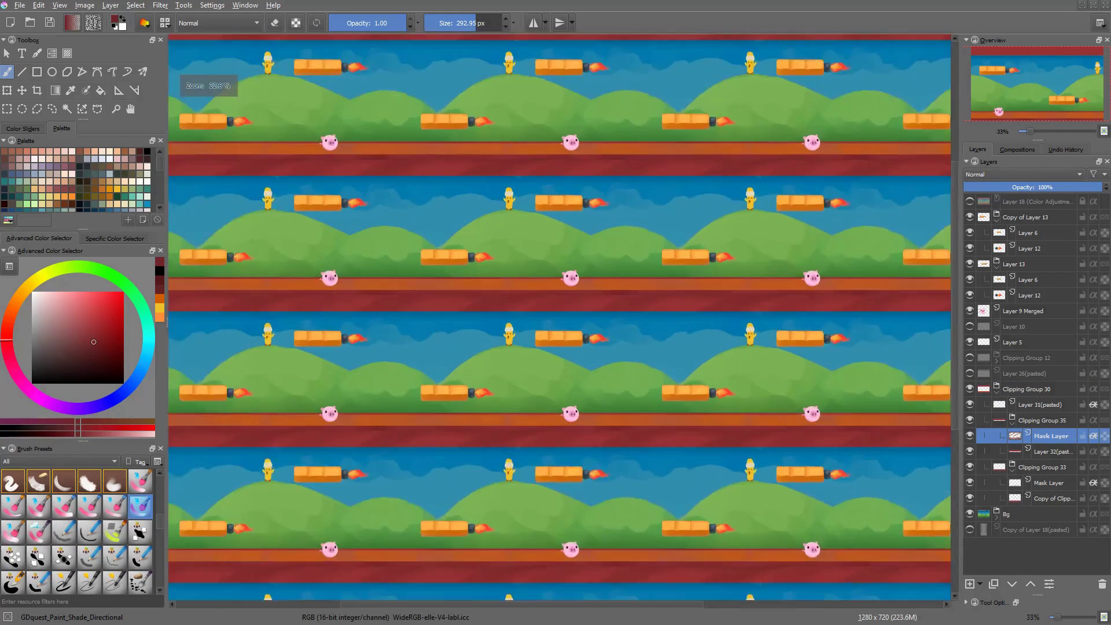
scroll(729, 341, "up", 2)
Add a new layer of diagonal shading on the red floor front at 182.70 px, duplicate it and try shifting the copy left
key("Insert")
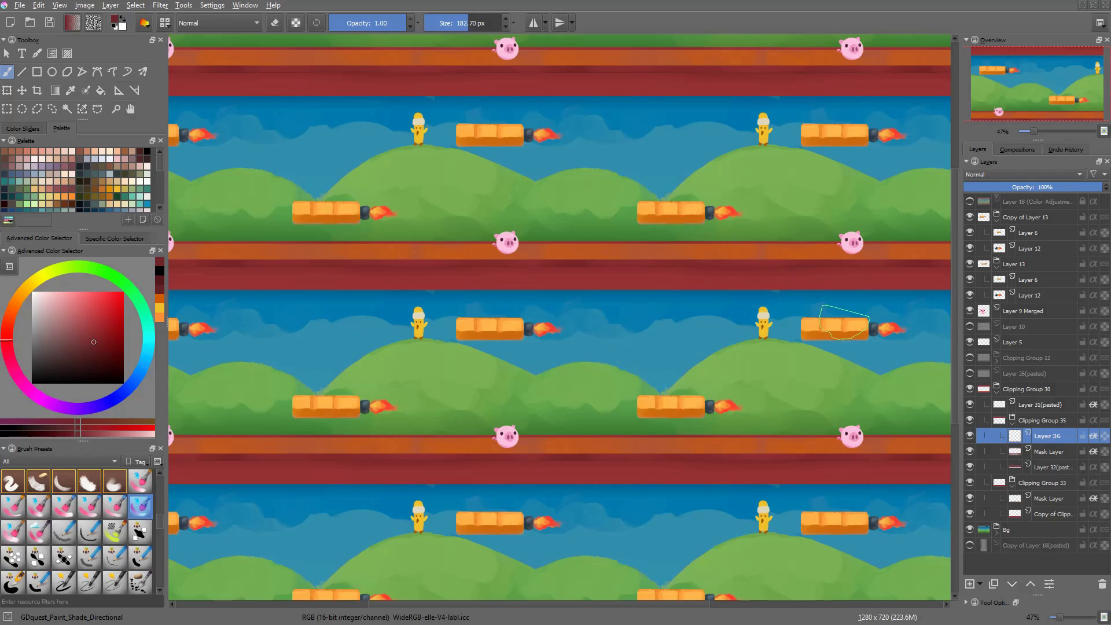
key("ctrl+j")
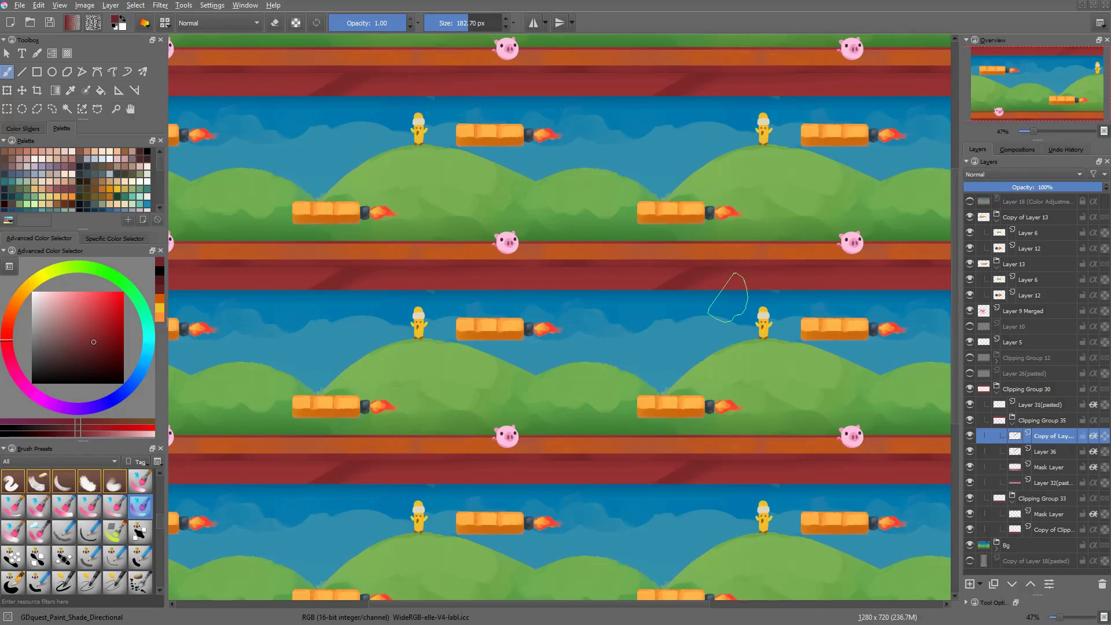
key("t")
left_click_drag(728, 297, 708, 297)
key("ctrl+z")
key("ctrl+z")
key("ctrl+shift+z")
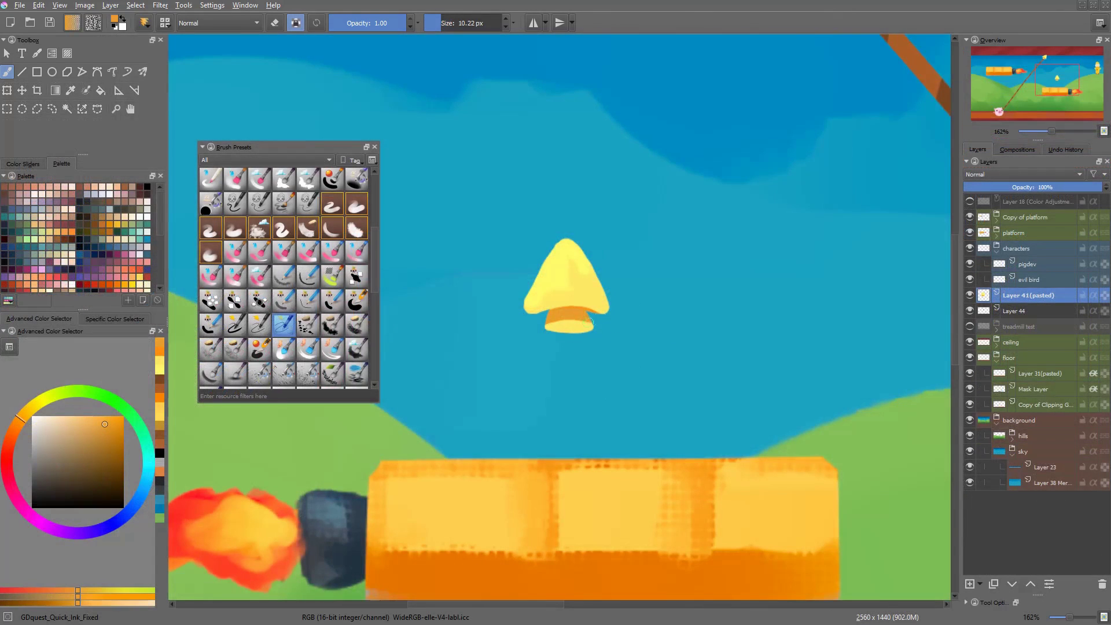
Refine the base of the yellow hook tip with colours sampled from it, using the GDquest_Quick_Ink_Fixed brush at 10.22 px
left_click(570, 328, "ctrl")
mouse_move(589, 322)
left_mouse_down()
mouse_move(533, 324)
mouse_move(608, 328)
mouse_move(541, 318)
mouse_move(582, 315)
left_mouse_up()
left_click(569, 314, "ctrl")
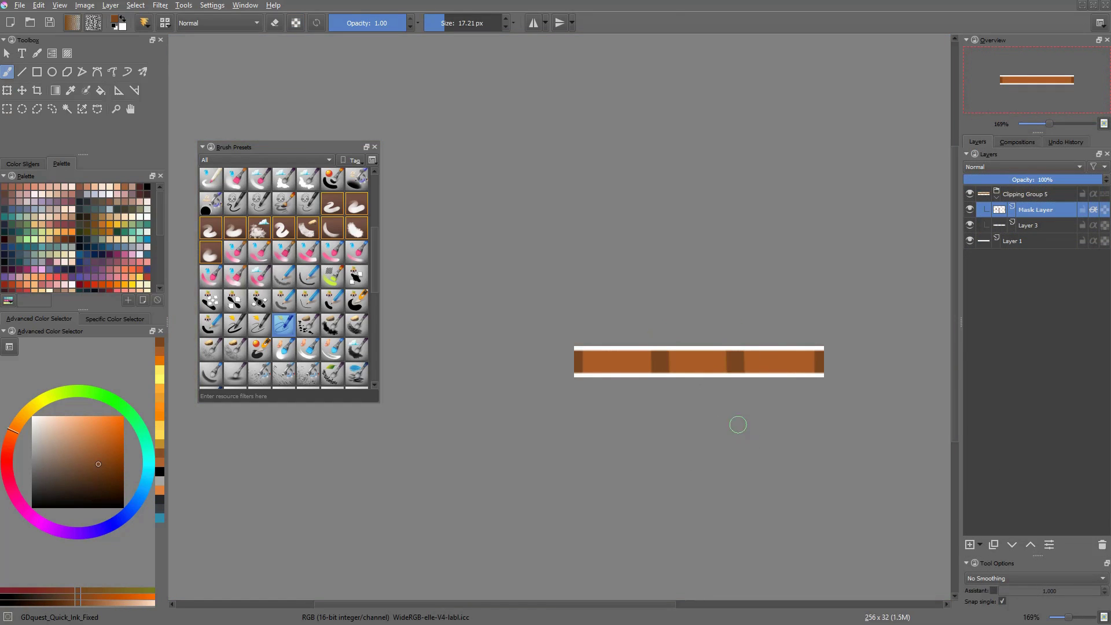
Trim the rope texture's layers to the image size
key("ctrl+t")
key("Return")
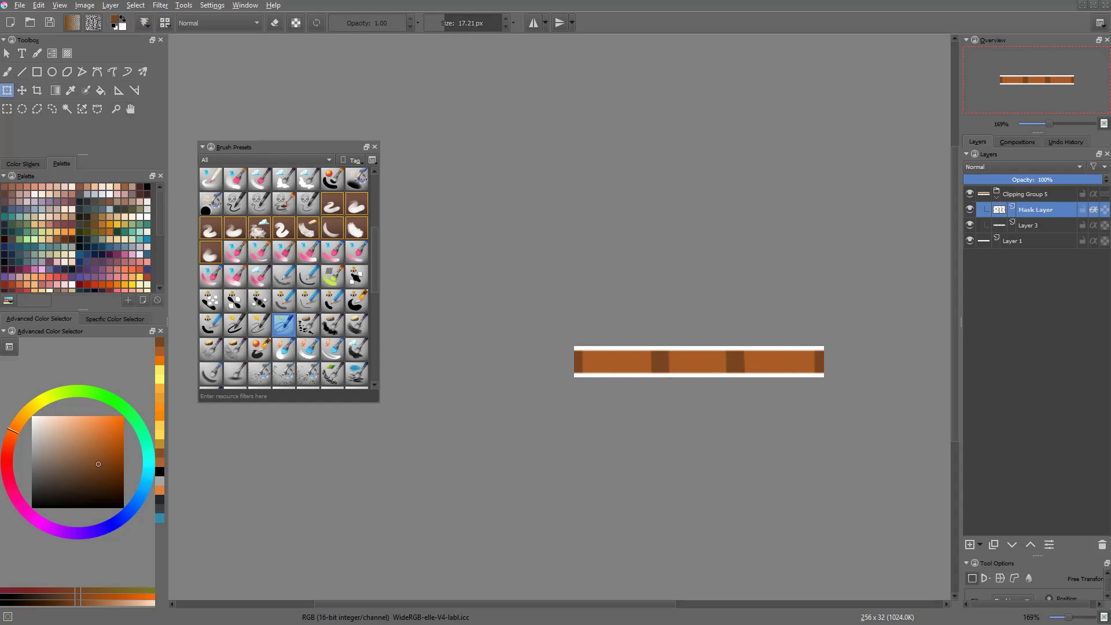
left_click(135, 5)
mouse_move(85, 5)
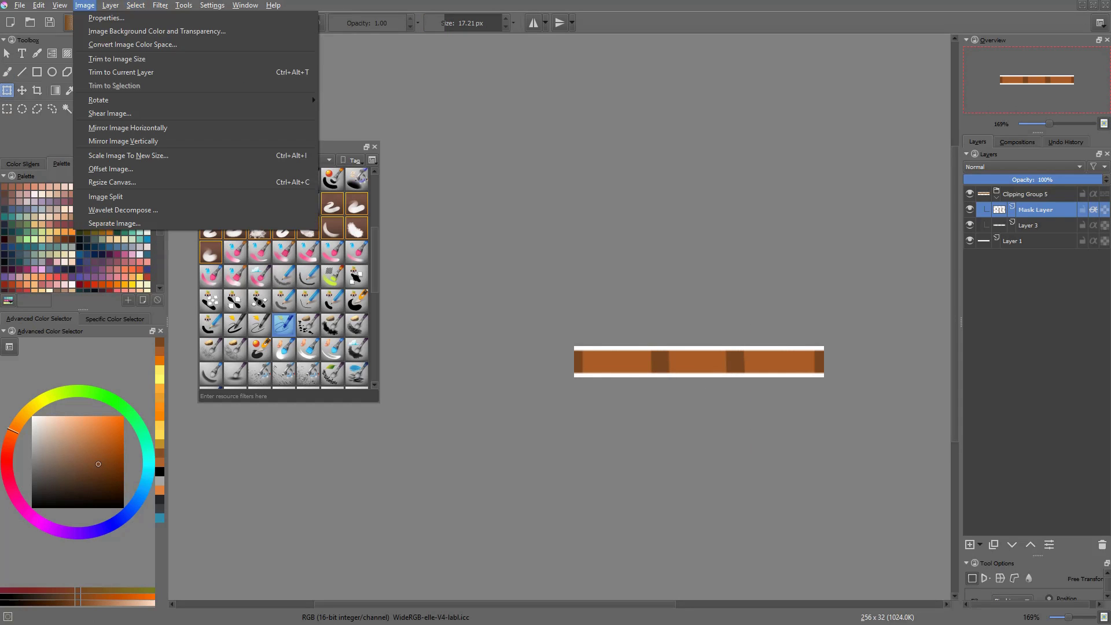
left_click(116, 58)
Skew the dark bands on the rope's Mask Layer into diagonal stripes, using wrap-around mode during the transform
key("w")
key("ctrl+t")
left_click_drag(752, 346, 779, 346)
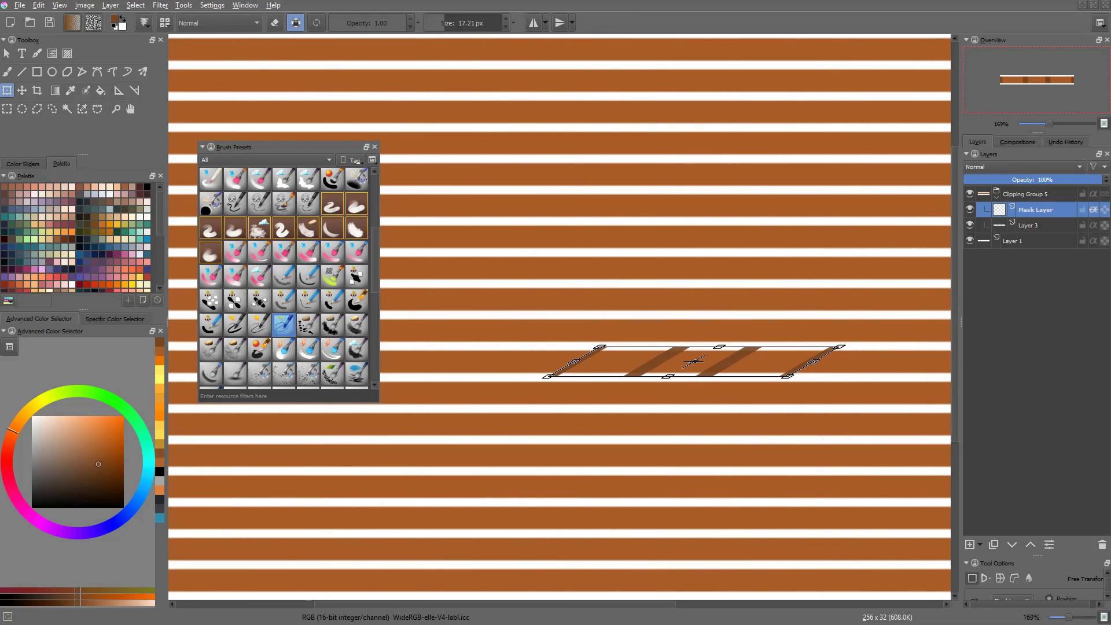
key("Return")
key("w")
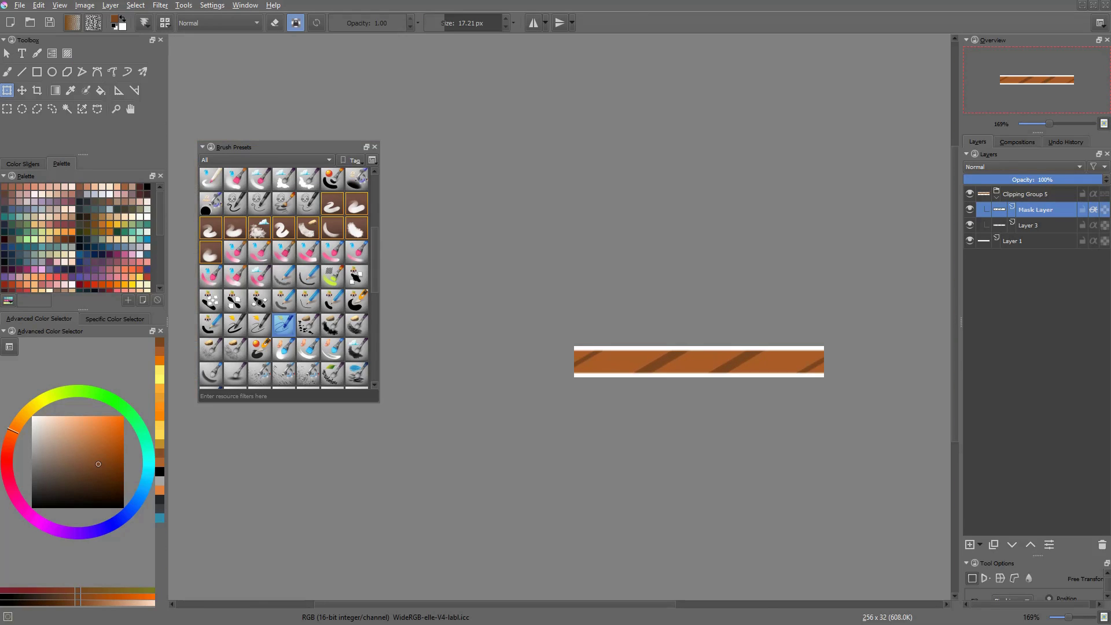
Thicken the rope's diagonal stripes at 17.92 px, check their tiling in wrap-around mode and select the whole image
key("b")
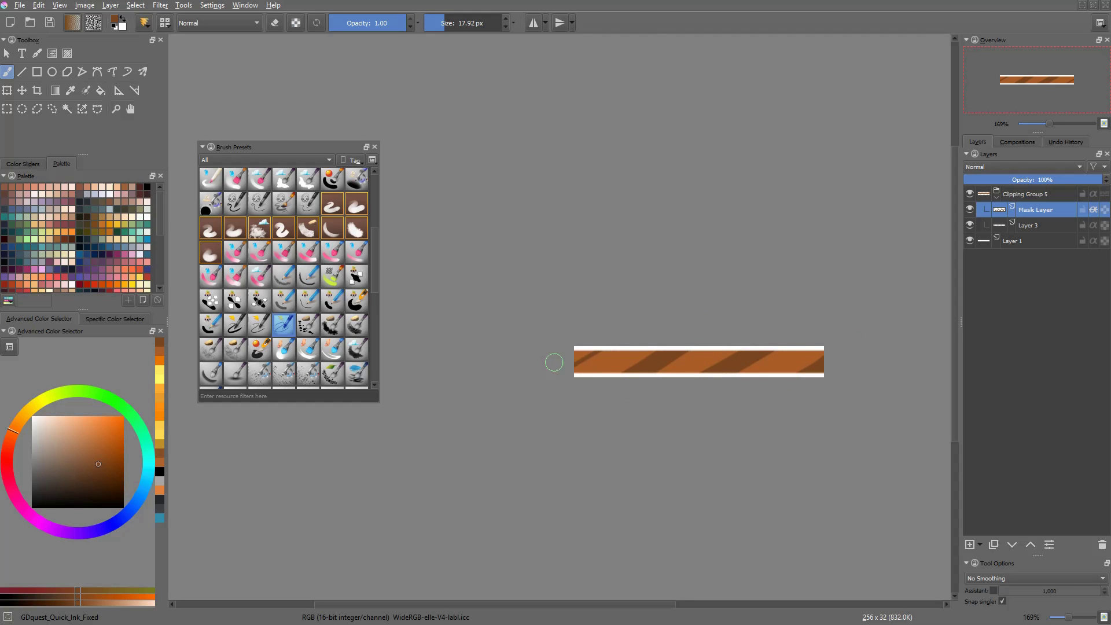
key("w")
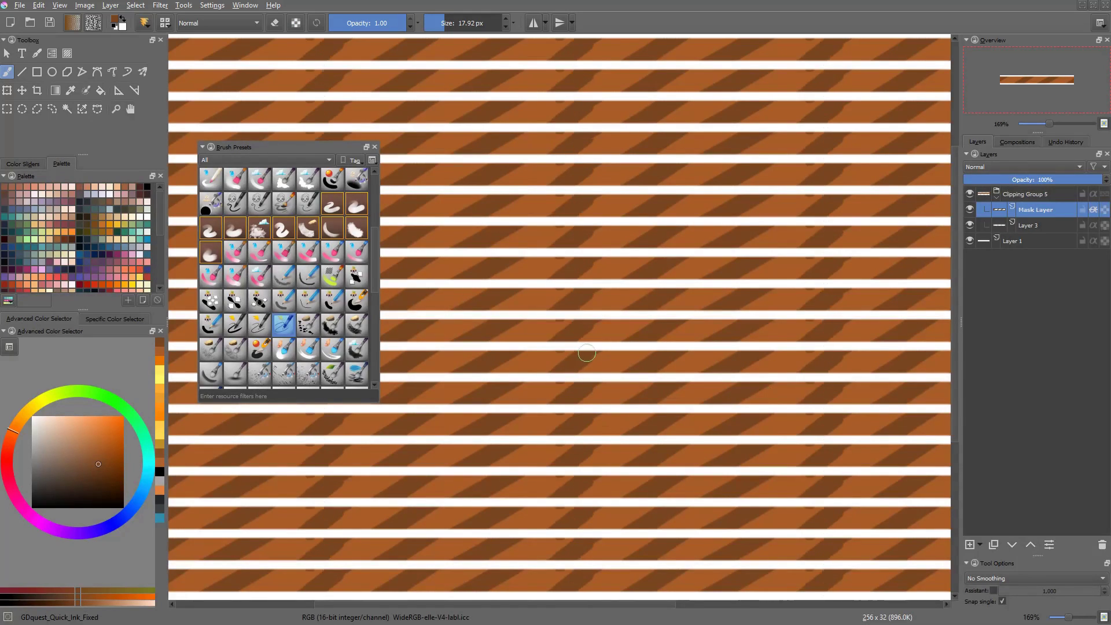
key("ctrl+a")
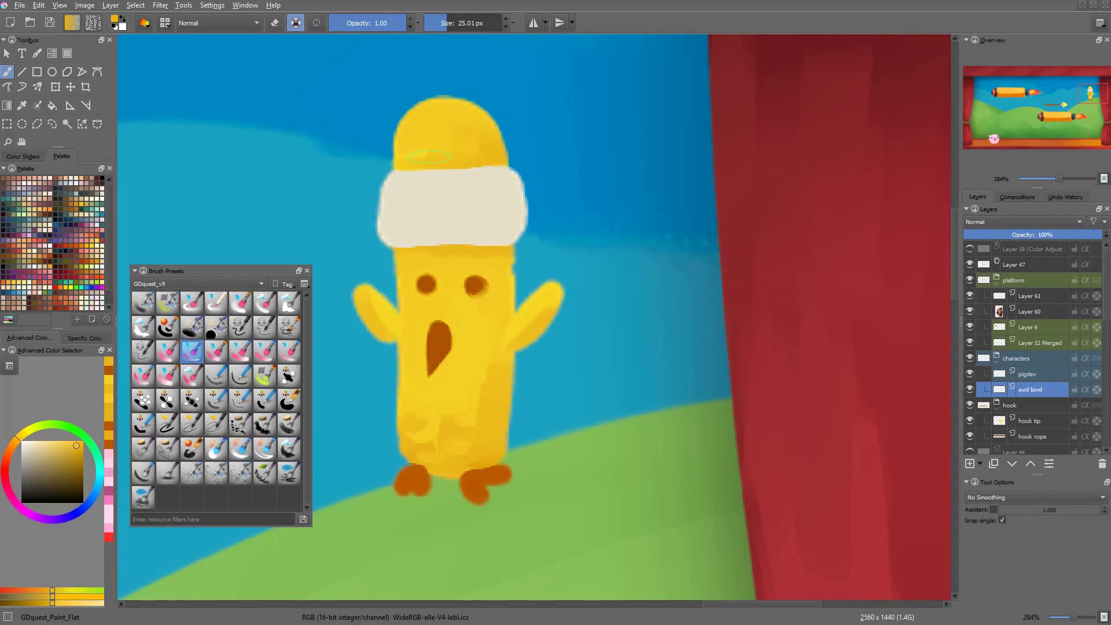
Blend the evil bird's yellow hat top with sampled yellow at 25.01 px and clean up the right eye's edge at 7.35 px
left_click(409, 110, "ctrl")
left_click_drag(414, 121, 489, 145)
left_click_drag(495, 294, 494, 280)
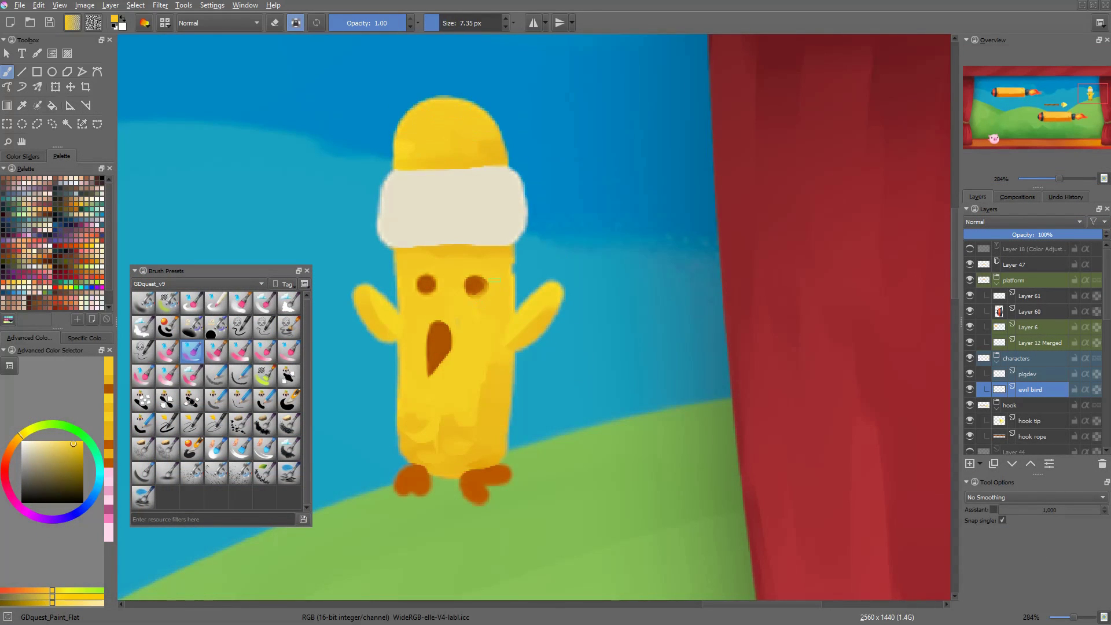
Paint a lighter golden-brown tone inside the evil bird's beak with sampled yellow at 7.69 px
left_click(458, 370, "ctrl")
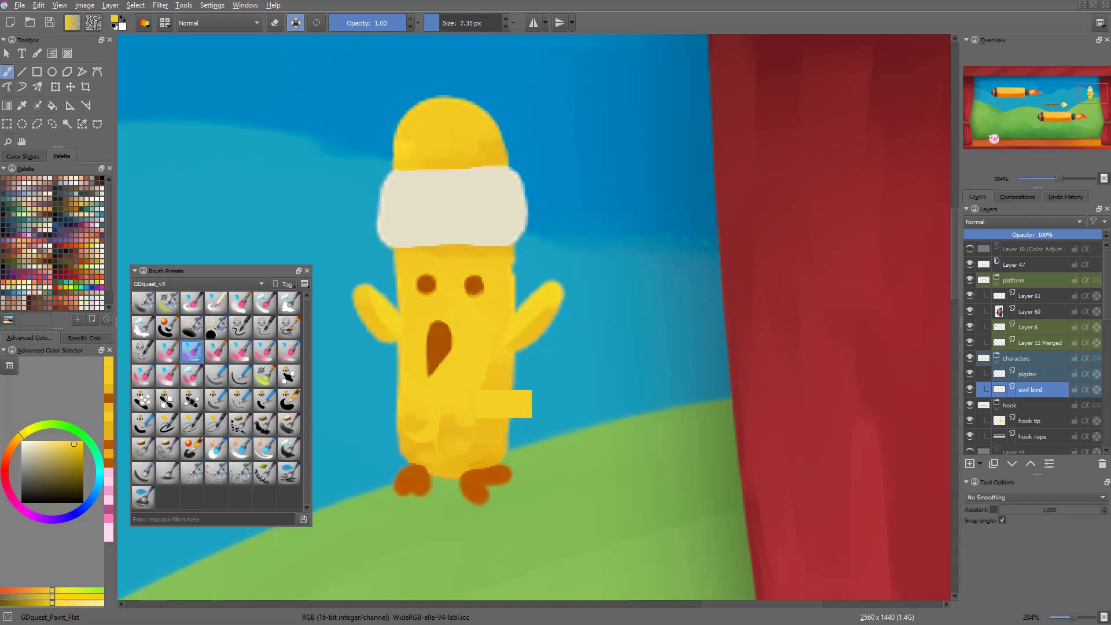
left_click_drag(440, 328, 436, 360)
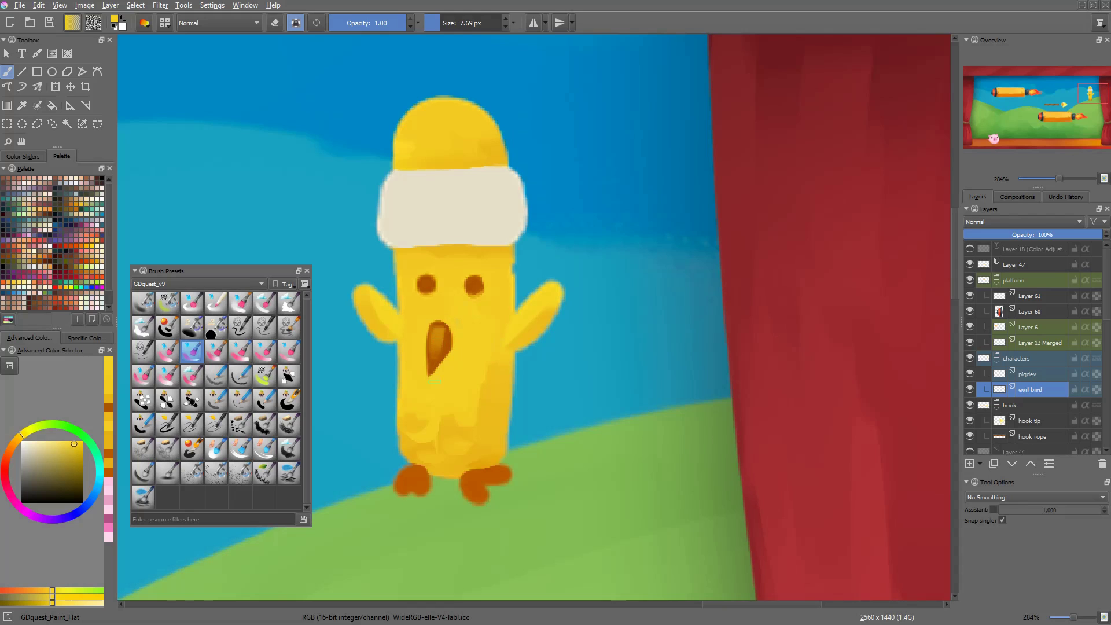
key("ctrl+z")
left_click_drag(540, 453, 582, 520)
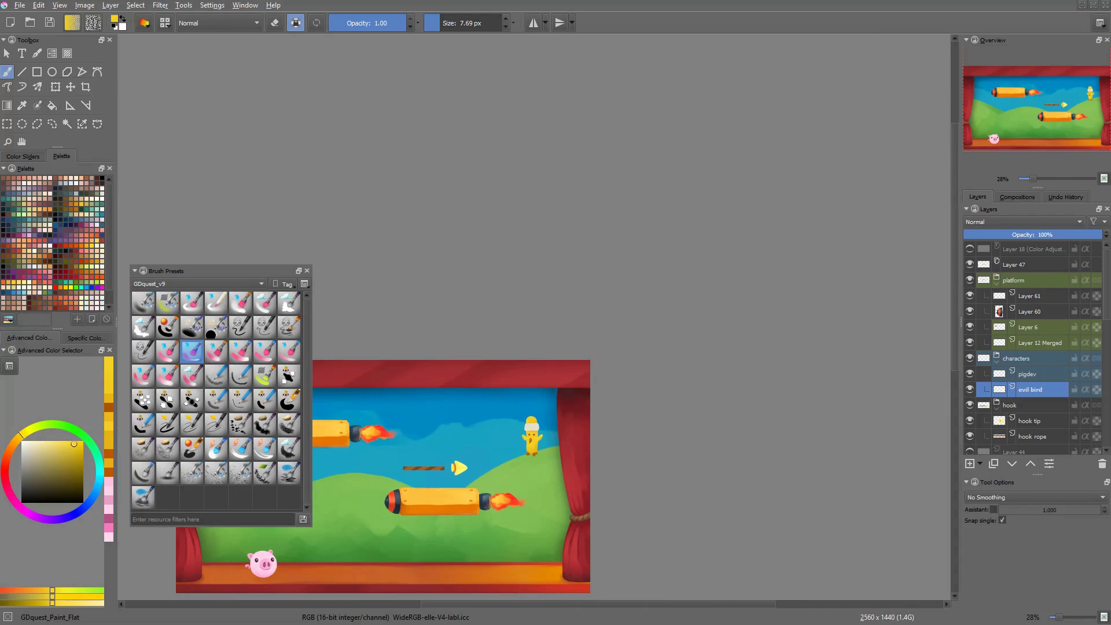
Shade the lower and side edges of the bird's cream hat band with a darker beige
key("2")
left_click_drag(848, 217, 849, 156)
left_click(781, 223, "ctrl")
right_click(799, 236)
left_click(768, 221)
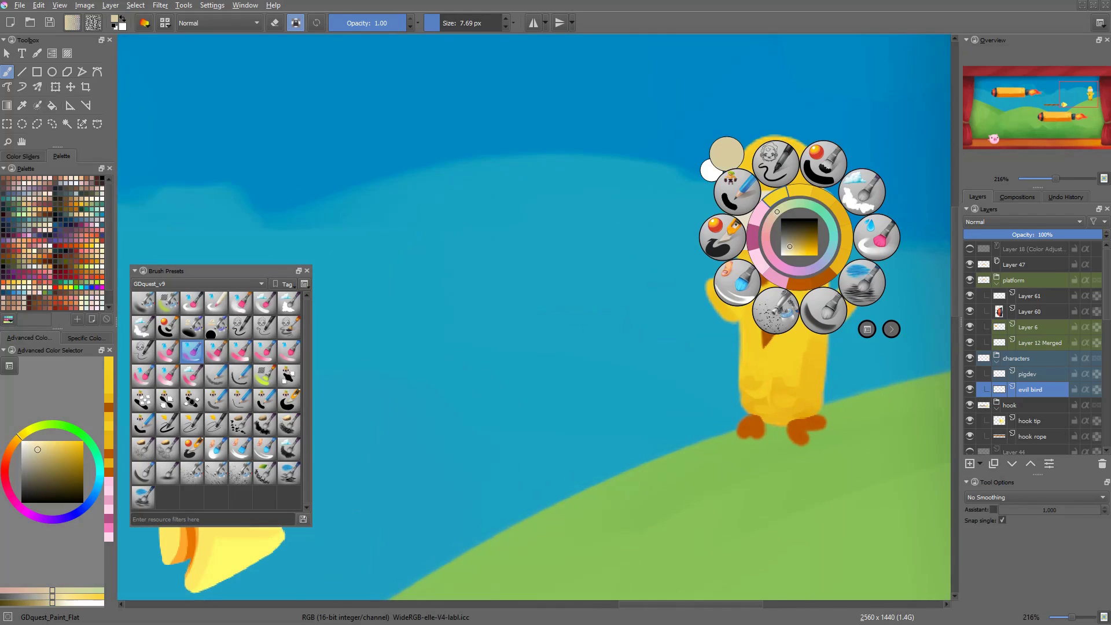
left_click(788, 220)
mouse_move(723, 227)
left_mouse_down()
mouse_move(852, 235)
mouse_move(828, 232)
mouse_move(846, 215)
mouse_move(824, 212)
mouse_move(800, 237)
mouse_move(743, 246)
mouse_move(801, 283)
mouse_move(743, 242)
left_mouse_up()
Blend the shading across the lower part of the bird's body with sampled yellow at 15.45 px
left_click(805, 283, "ctrl")
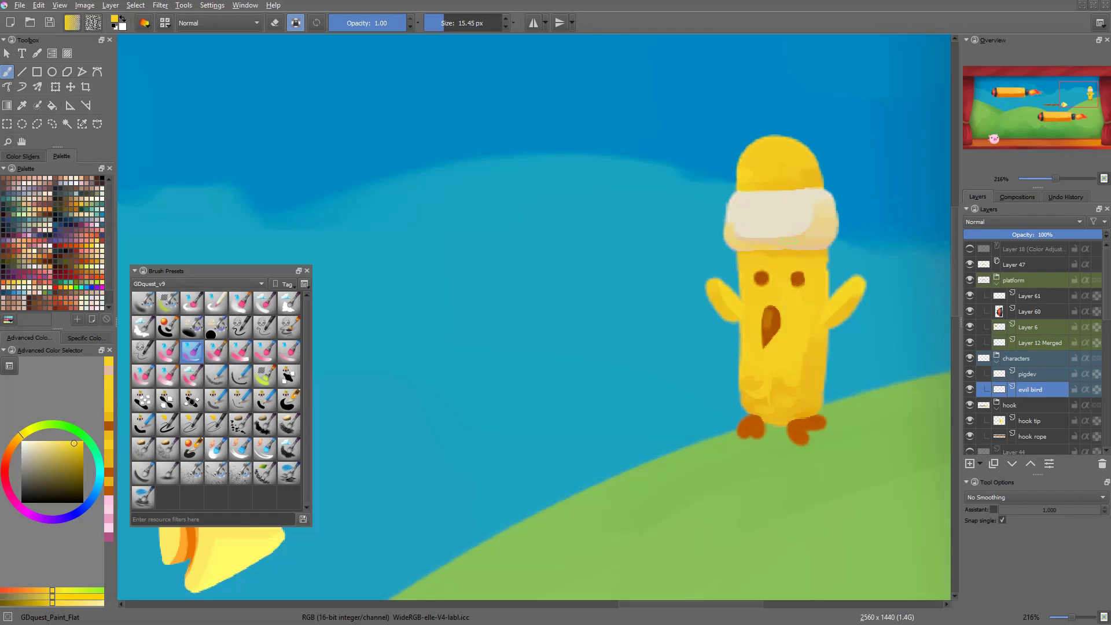
left_click_drag(890, 317, 894, 395)
scroll(882, 377, "up", 5)
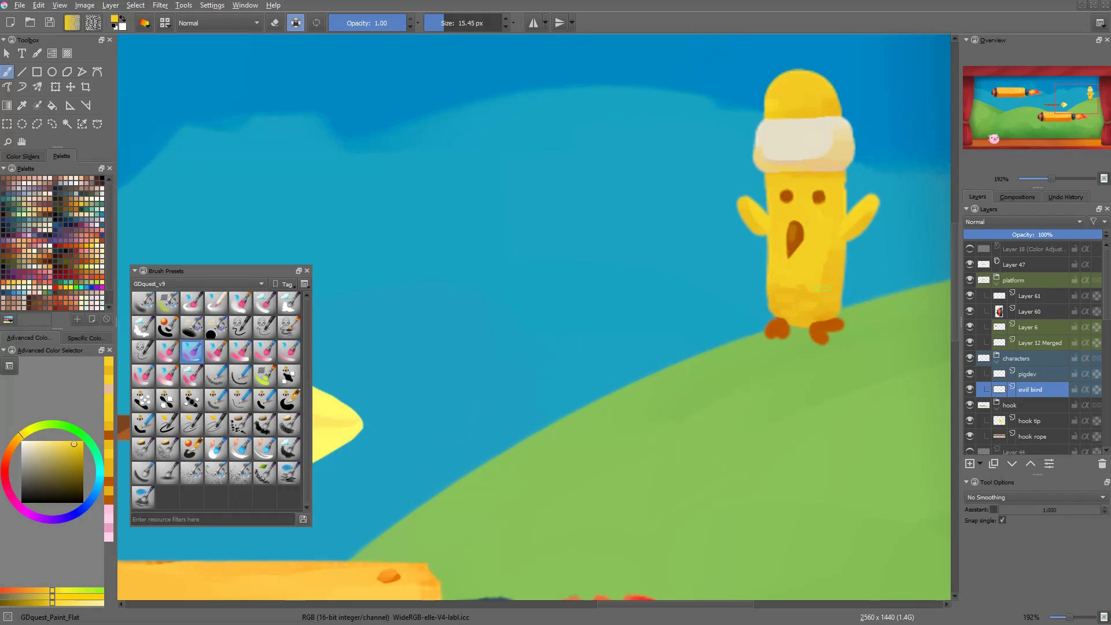
left_click(801, 286, "ctrl")
left_click_drag(802, 291, 824, 294)
scroll(864, 320, "down", 5)
Touch up the right side of the bird's body with sampled yellows at 15.45 px and save the file
scroll(903, 292, "up", 4)
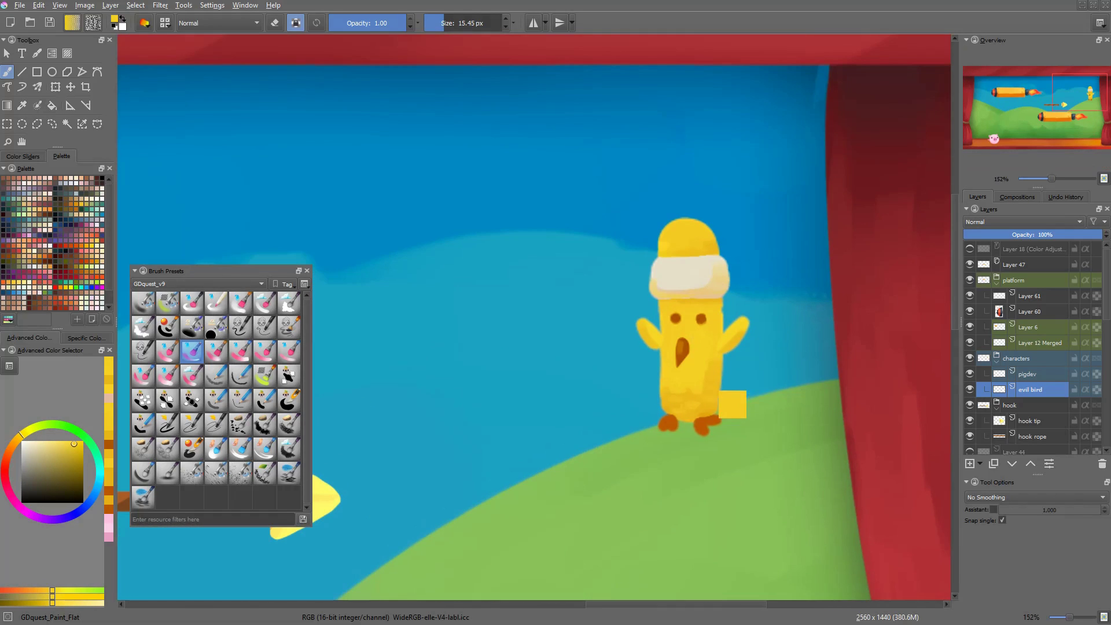
left_click_drag(701, 374, 717, 344)
left_click(710, 404, "ctrl")
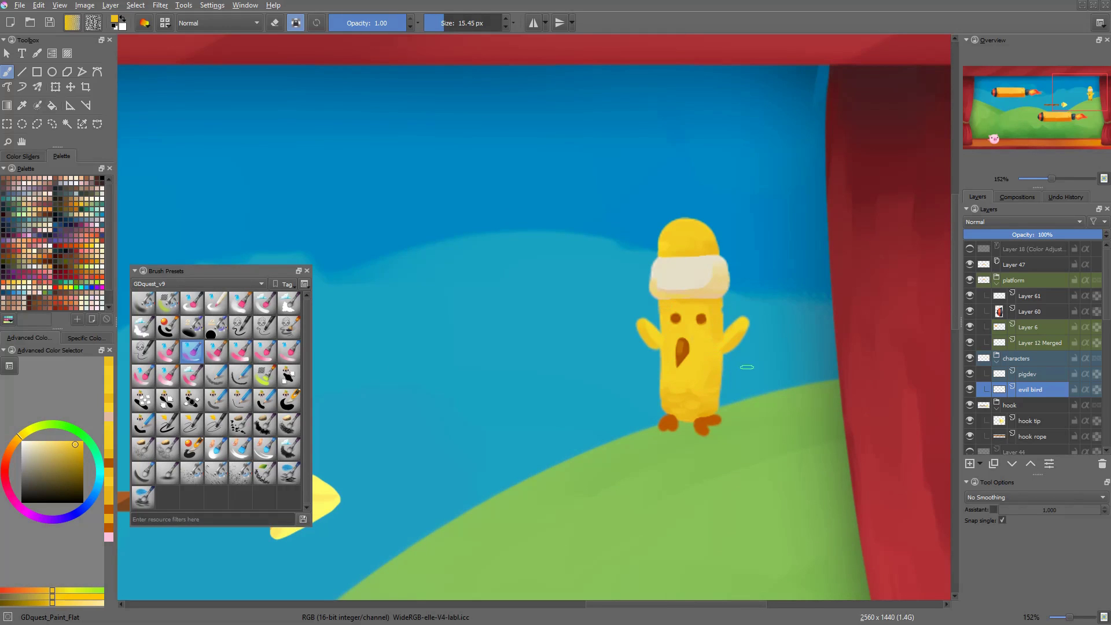
scroll(746, 367, "down", 6)
key("ctrl+s")
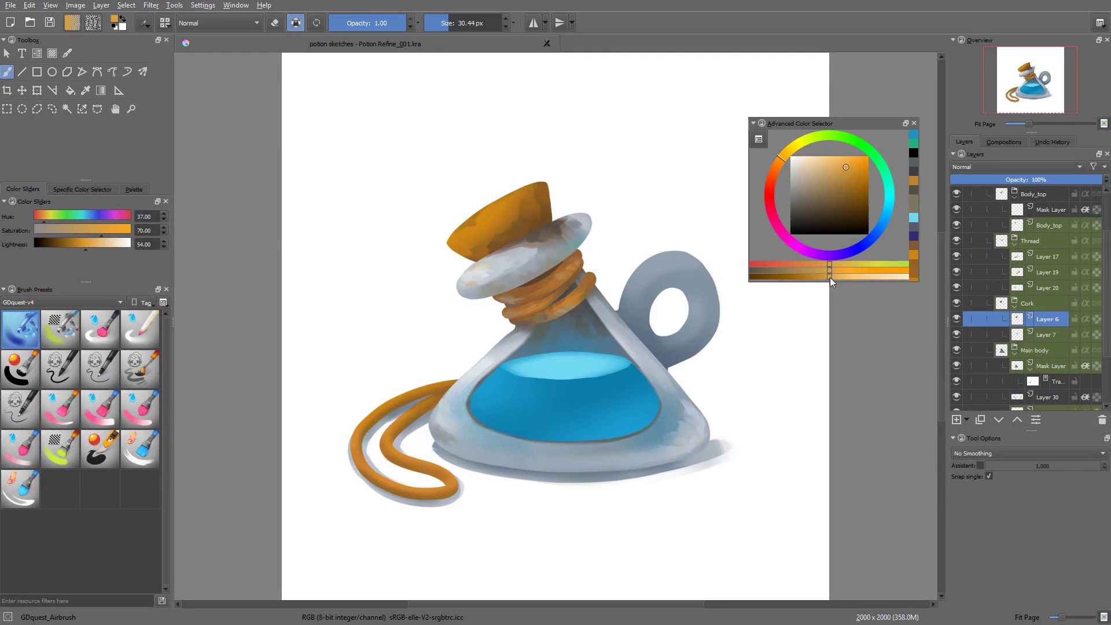
In the potion sketch, lighten the current orange and brush it over the cork on Layer 6 with GDquest_Airbrush at 30.44 px
left_click_drag(829, 277, 838, 277)
left_click_drag(480, 226, 505, 223)
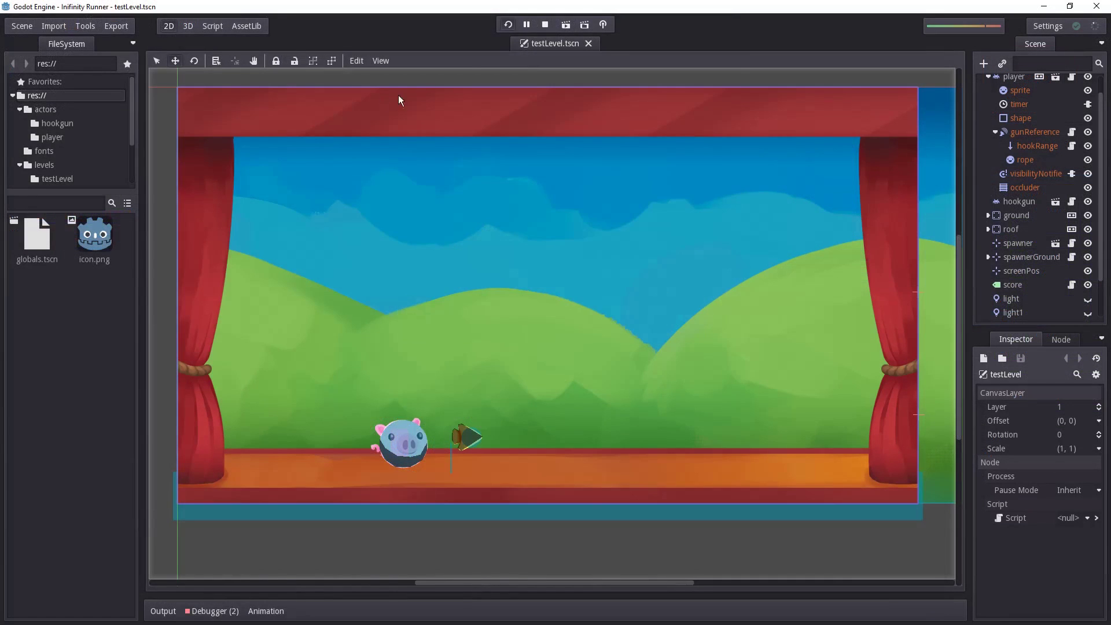
Switch to Godot, run the Infinity Runner project and play-test the theatre scene by shooting the pig's hook
key("F5")
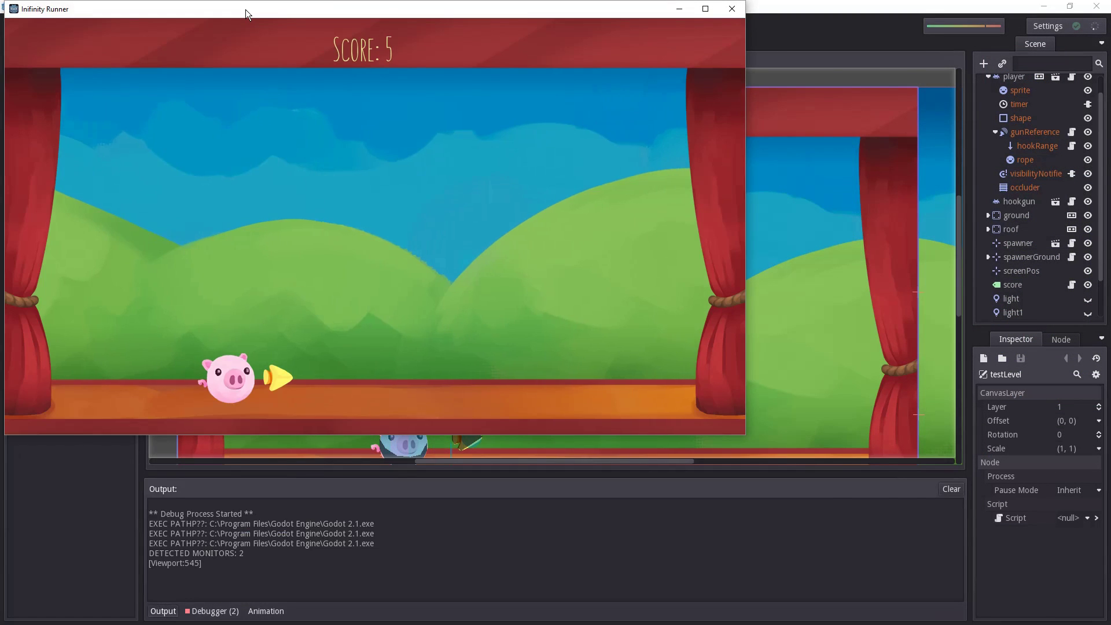
left_click_drag(245, 9, 414, 65)
left_click(500, 88)
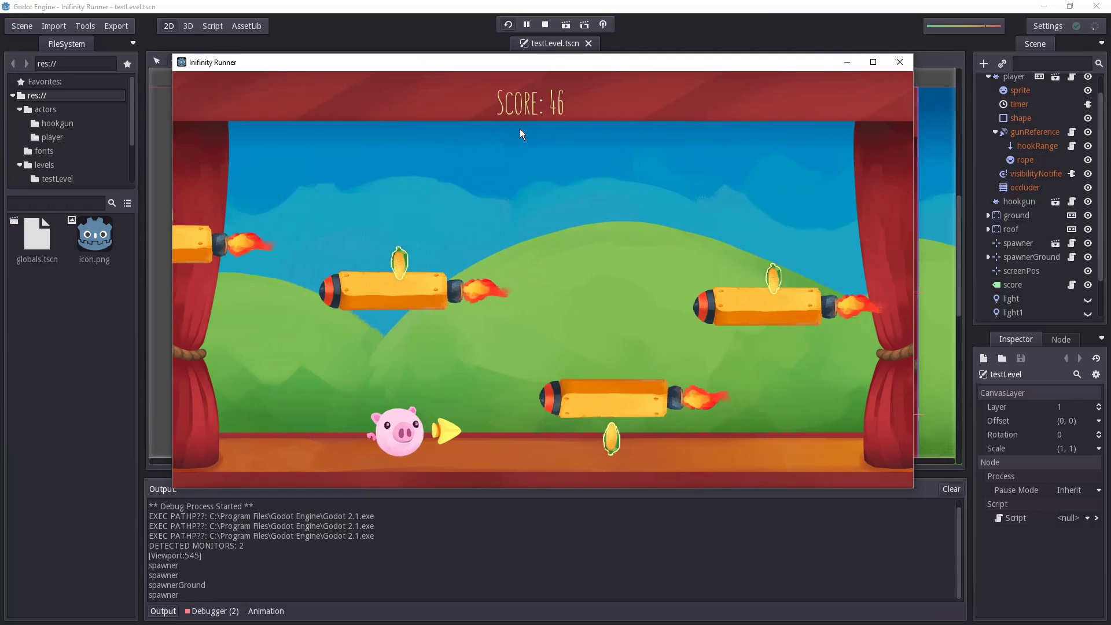
left_click(605, 136)
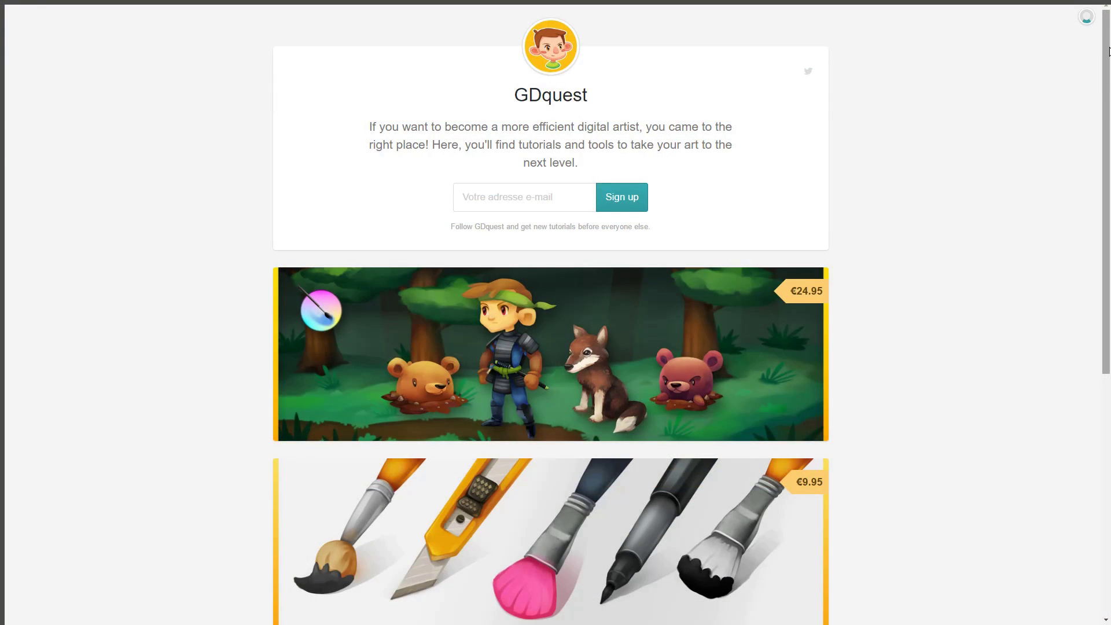
Browse the GDquest store page and select the Game Art Quest side-scrolling workshop
scroll(1109, 51, "down", 1)
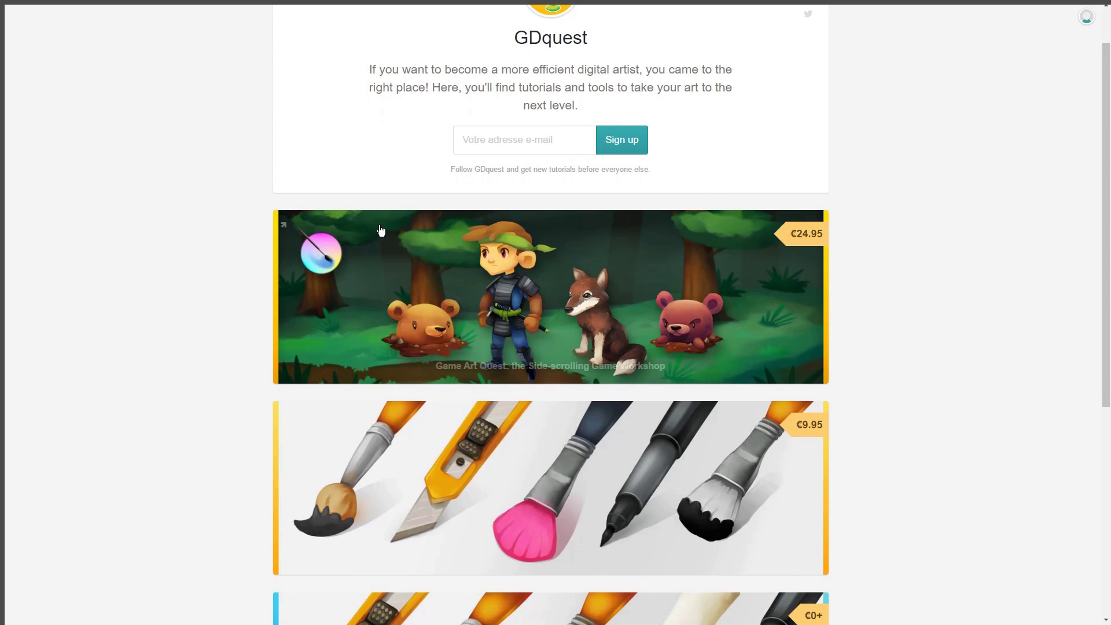
left_click(381, 231)
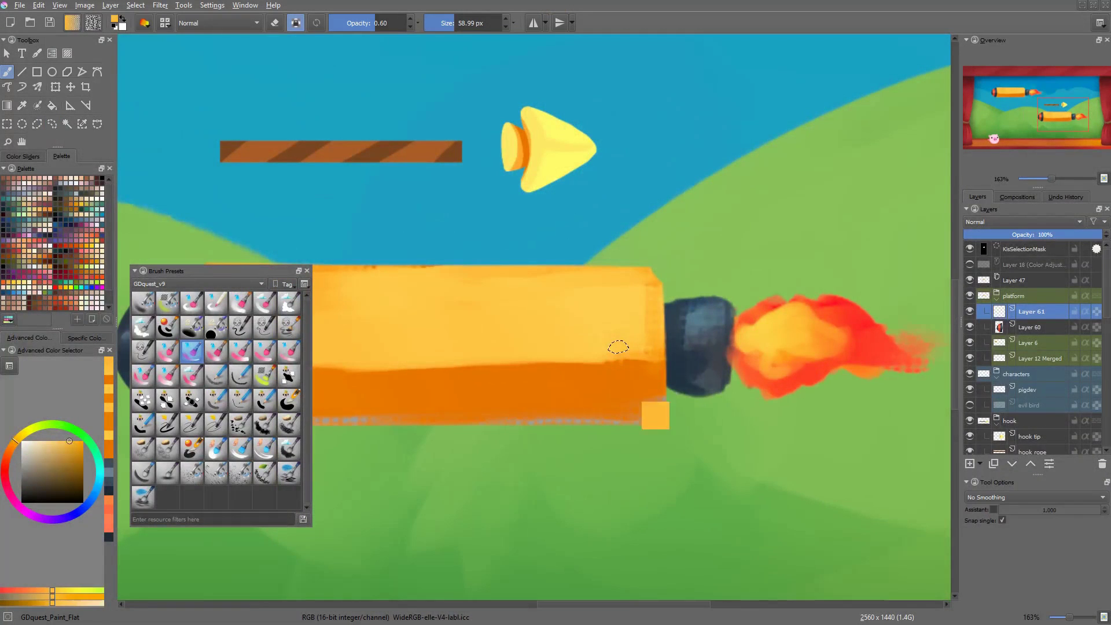
In Krita, paint a dark orange rivet near the engine end of the lower rocket platform on Layer 61 and sample the platform's yellow
key("t")
left_click_drag(688, 389, 686, 381)
key("b")
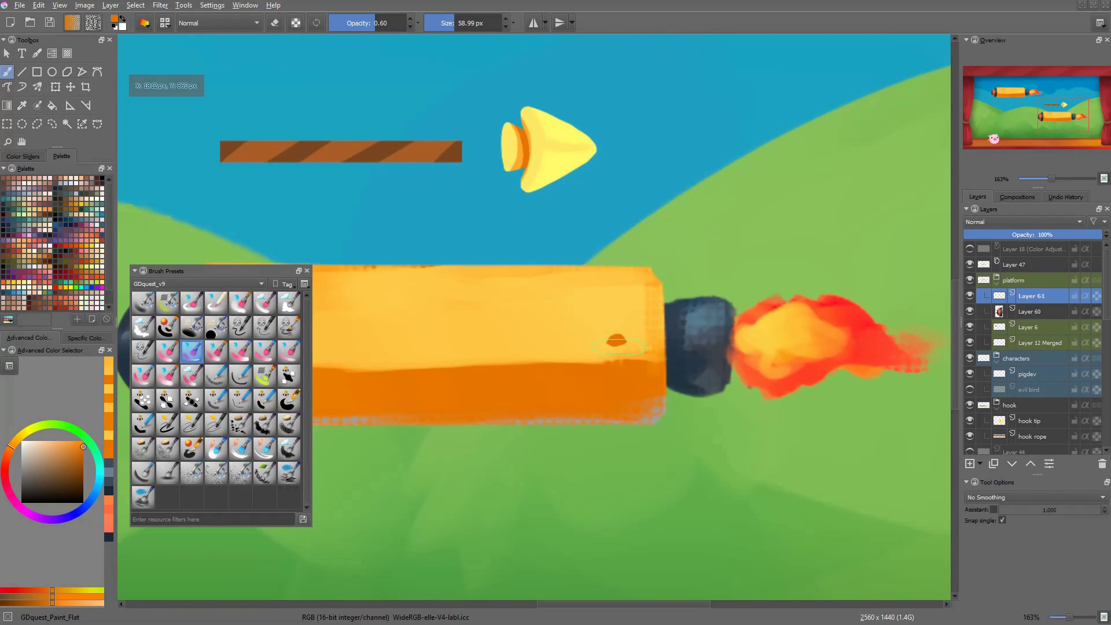
left_click(620, 325, "ctrl")
left_click_drag(620, 325, 579, 325)
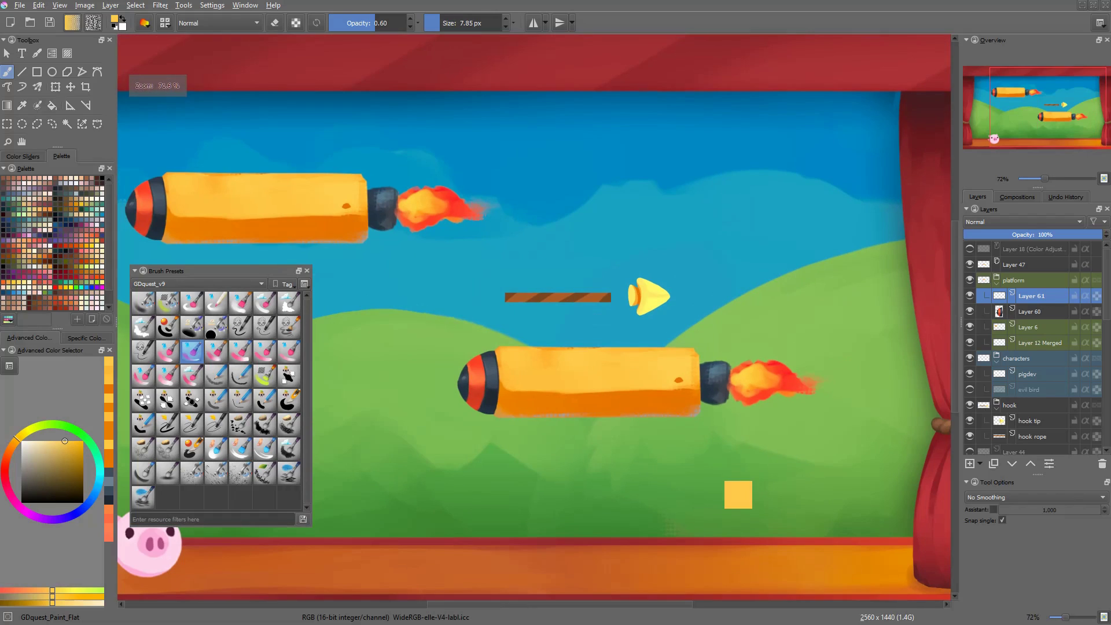
Duplicate the rivet layer, place the copies toward the platform's nose end and merge them down into Layer 61
key("t")
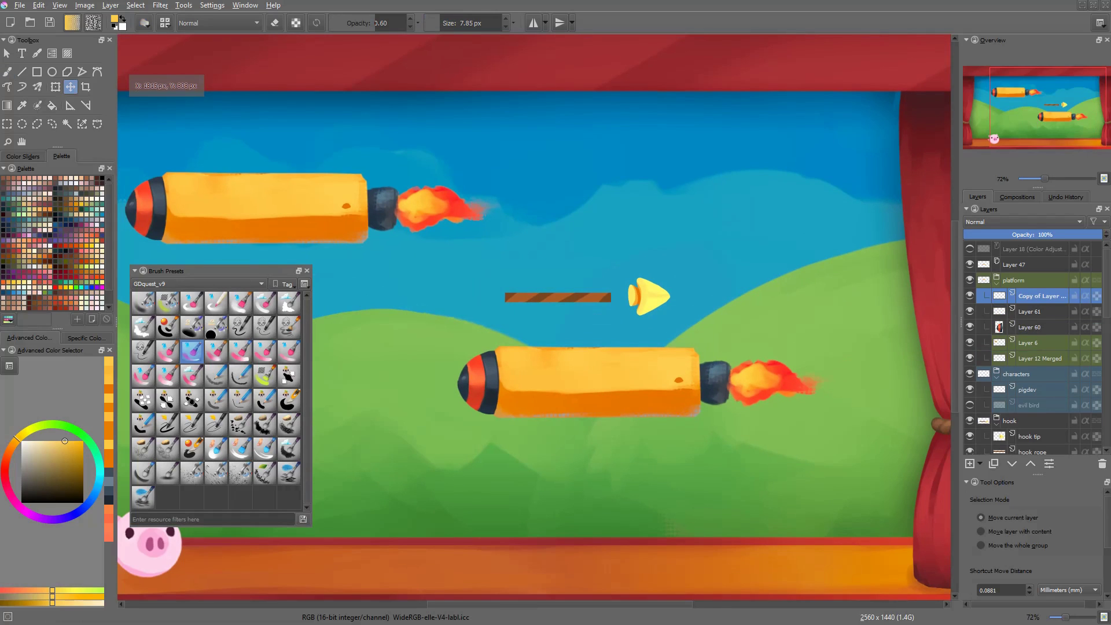
key("ctrl+e")
key("ctrl+j")
mouse_move(680, 367)
left_mouse_down()
mouse_move(562, 355)
mouse_move(557, 341)
mouse_move(535, 364)
left_mouse_up()
key("ctrl+e")
Touch up the rivets at the platform's nose end with sampled yellow, using GDquest_Paint_Flat at 12.66 px and opacity 1.00
key("b")
left_click(583, 378, "ctrl")
key("a")
key("bracketleft")
key("bracketleft")
scroll(552, 350, "up", 5)
left_click(511, 336)
key("o")
key("o")
key("o")
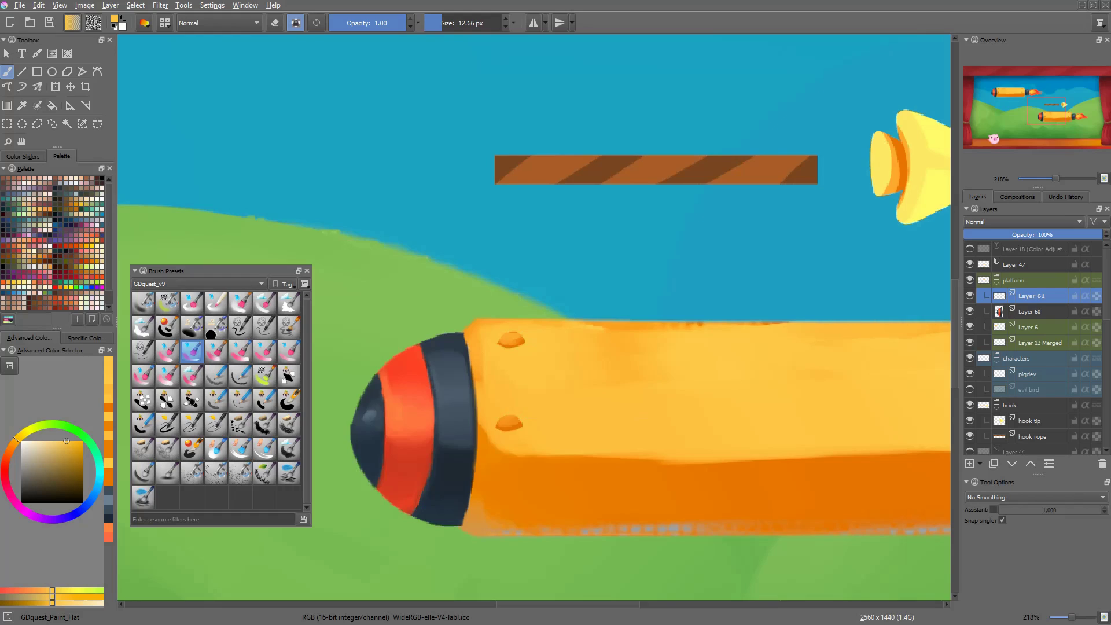
scroll(599, 434, "down", 5)
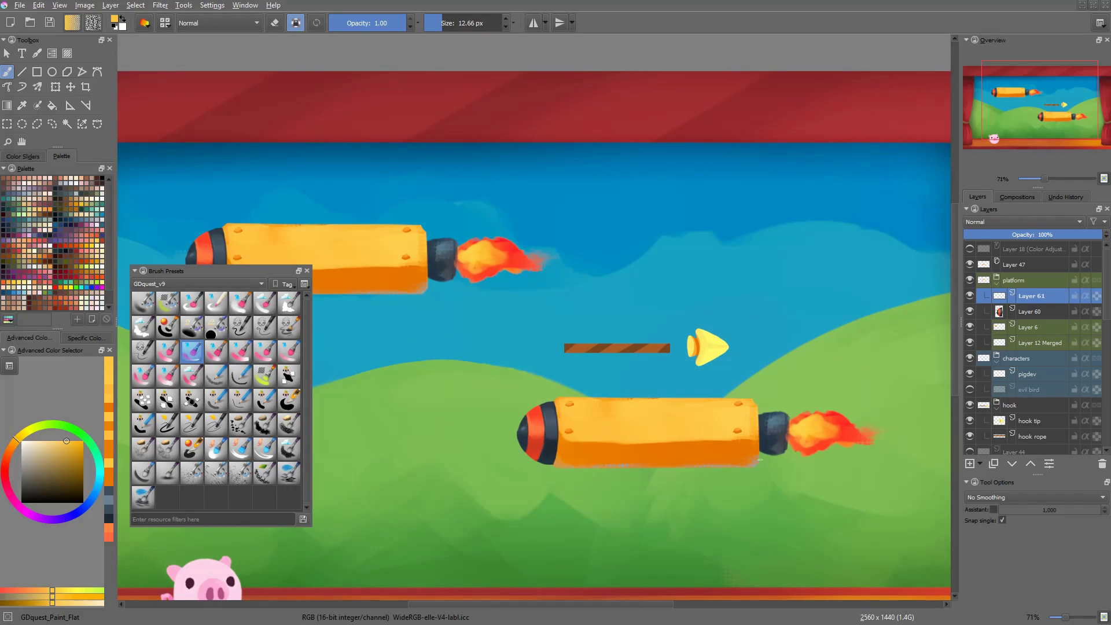